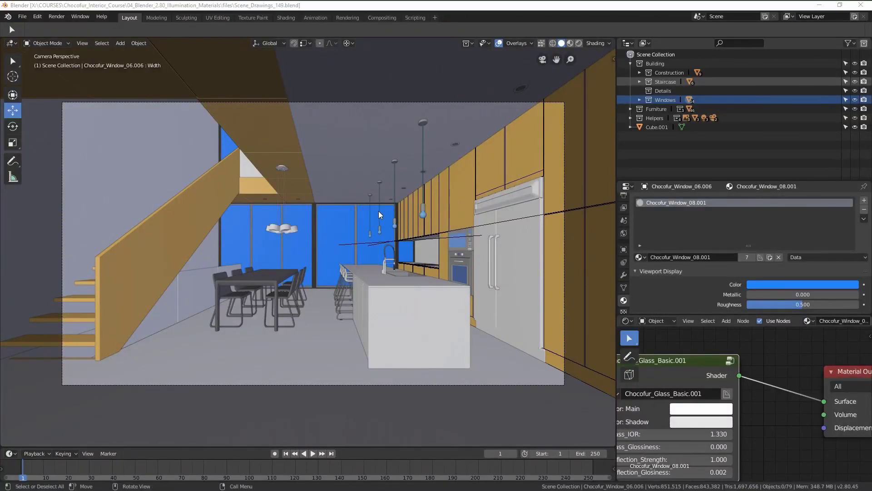
- Switch to the Photos app and examine the dining area, windows and kitchen island in the reference photos
key(alt+Tab)
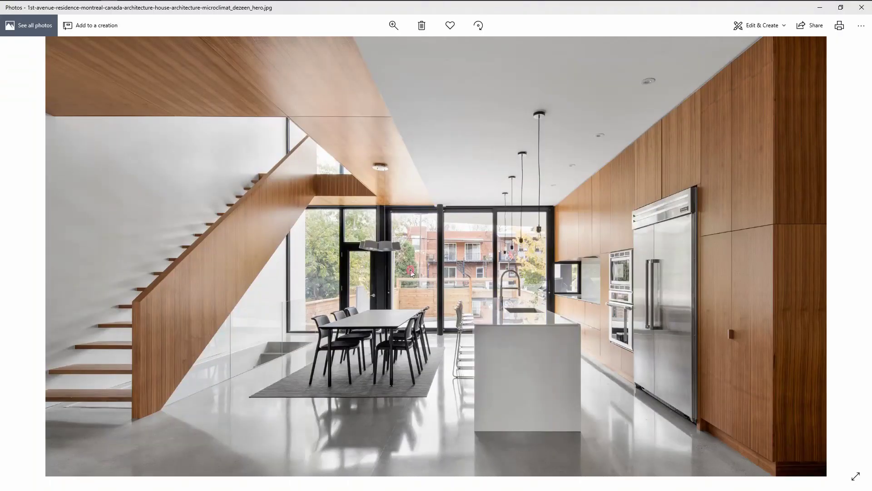
double_click(411, 270)
drag(448, 344, 421, 309)
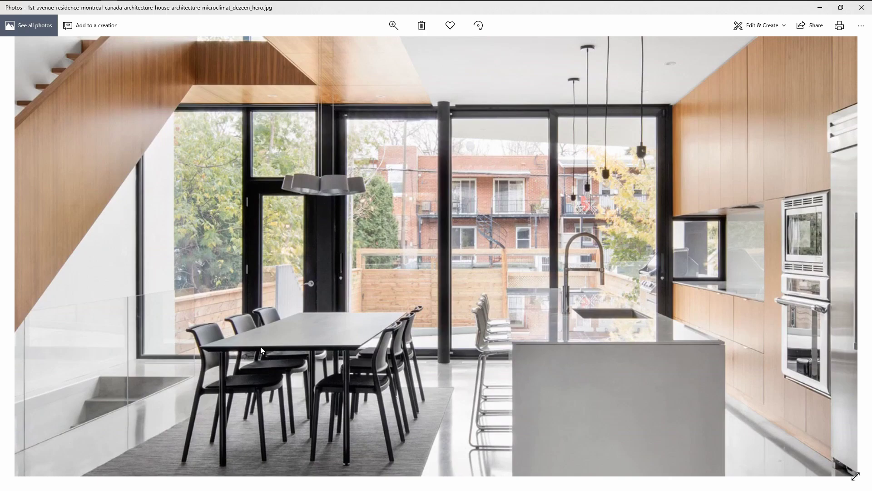
scroll(381, 348, down, 5)
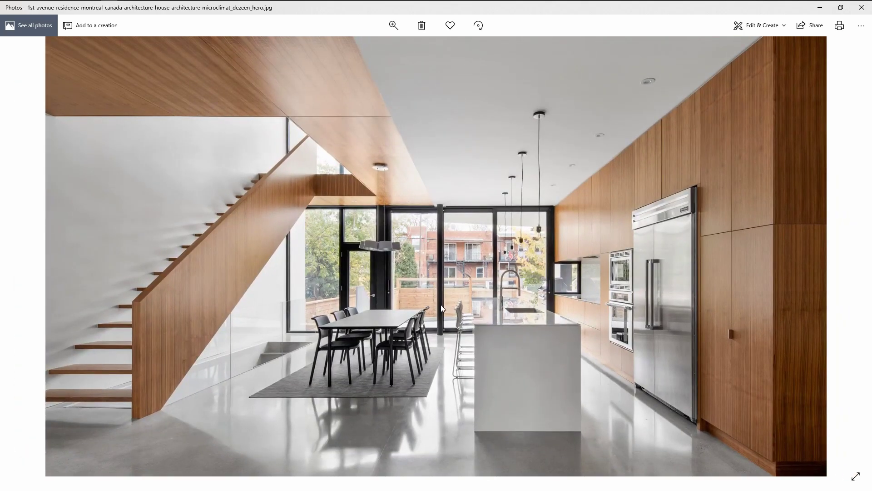
double_click(514, 336)
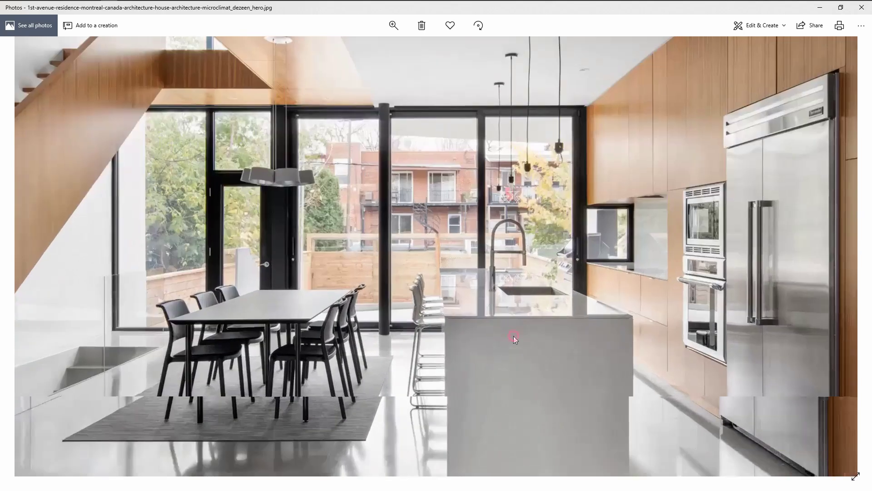
drag(539, 327, 467, 251)
double_click(453, 293)
key(Right)
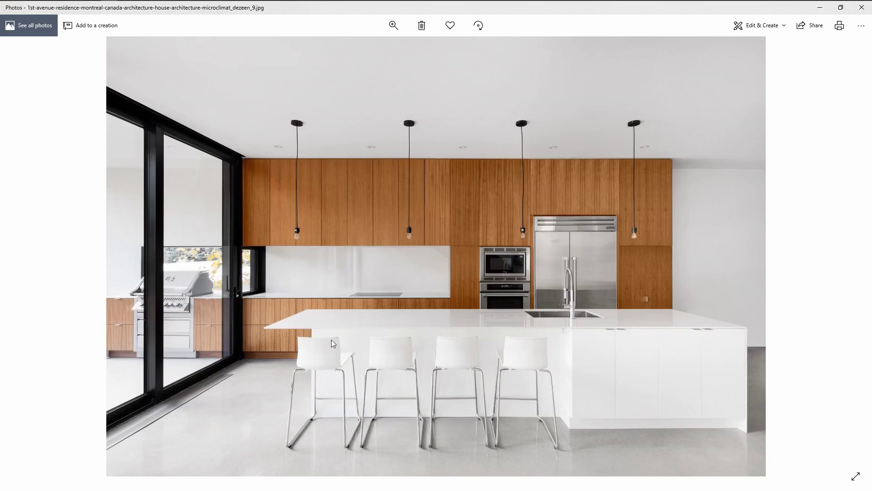
key(Left)
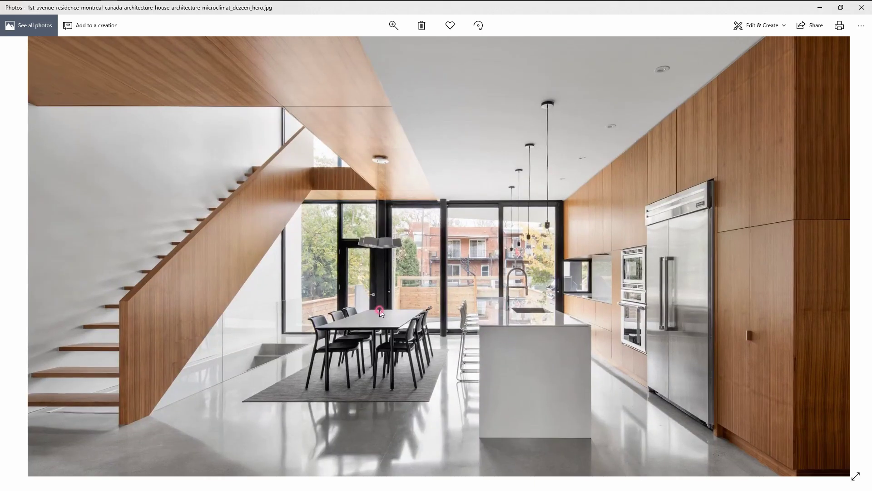
- Examine the dining table, fridge, oven, cabinet fronts and sink close up in the wide interior reference photo
double_click(380, 311)
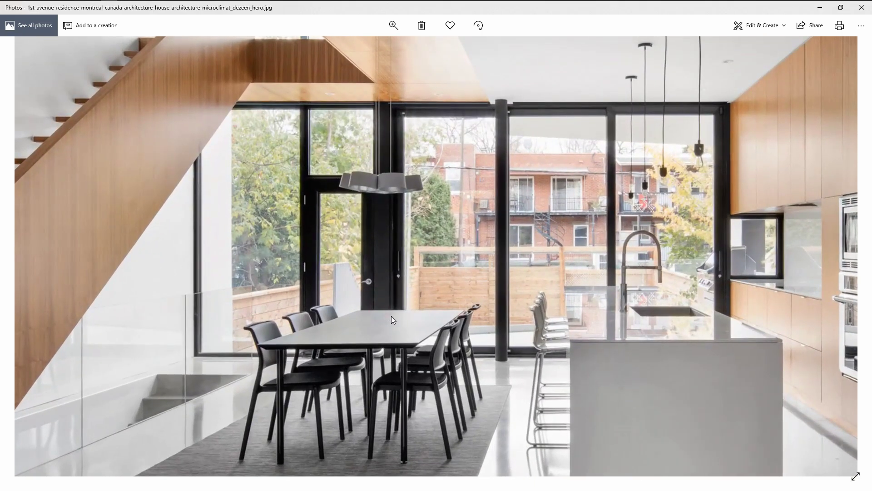
double_click(391, 316)
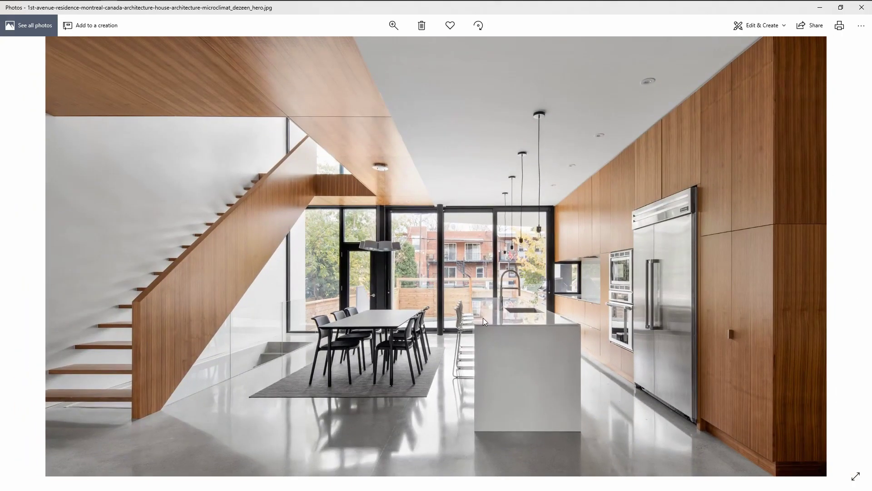
double_click(594, 328)
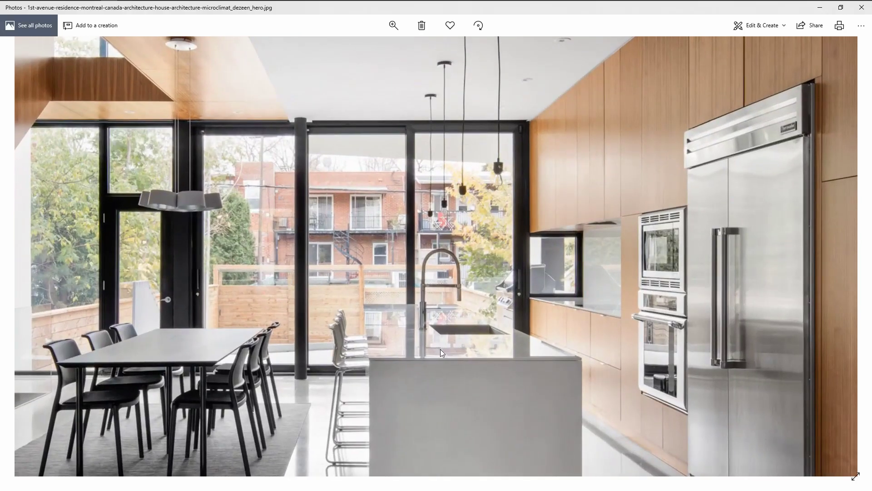
drag(438, 379, 336, 313)
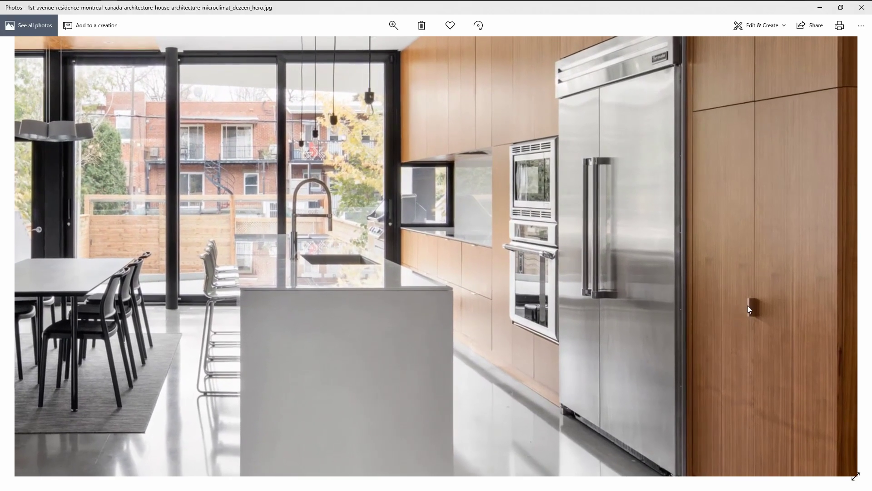
drag(749, 310, 659, 307)
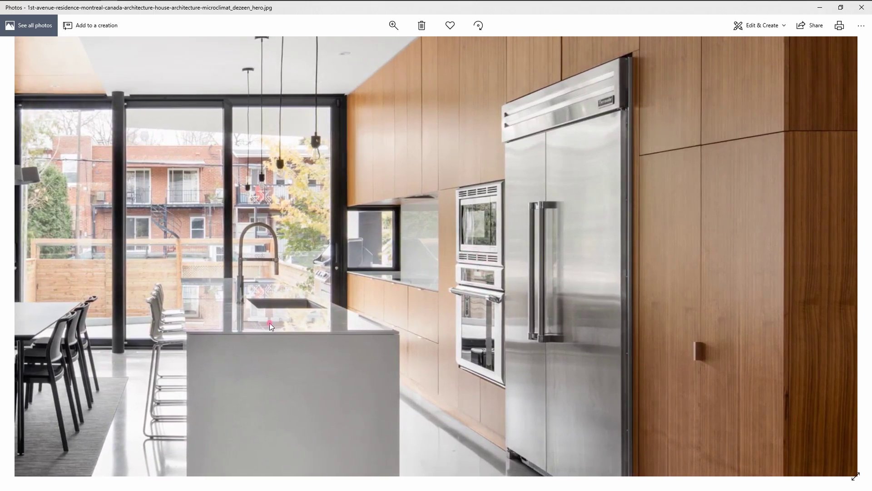
drag(271, 324, 470, 359)
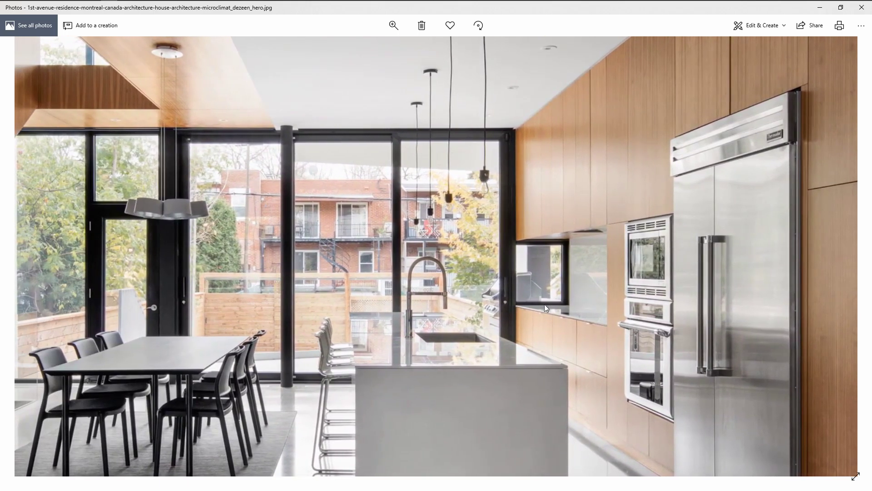
ctrl+scroll(366, 315, down, 4)
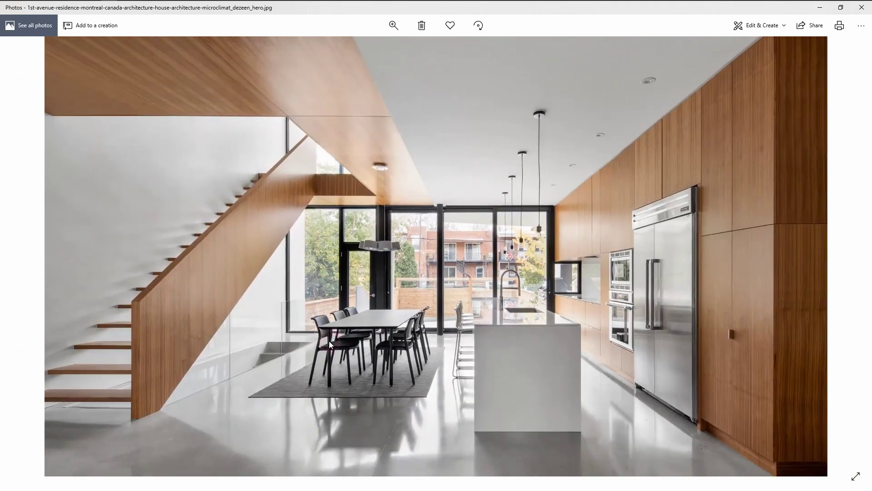
- Examine the stools, island, splashback and appliances in the frontal kitchen reference photo
key(Left)
double_click(452, 351)
drag(645, 350, 345, 325)
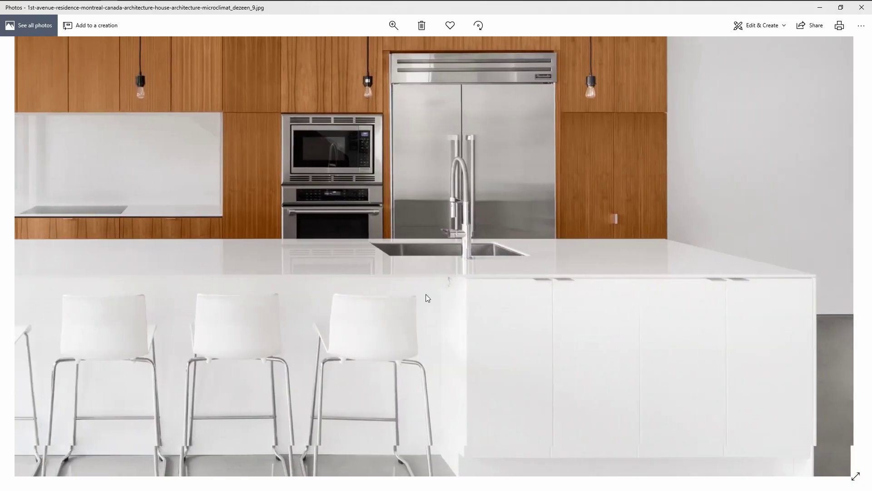
ctrl+scroll(385, 254, down, 3)
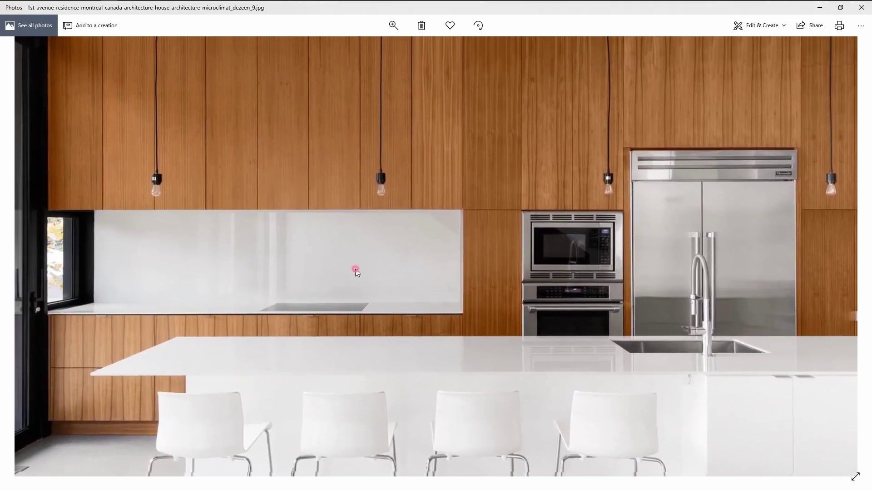
key(Left)
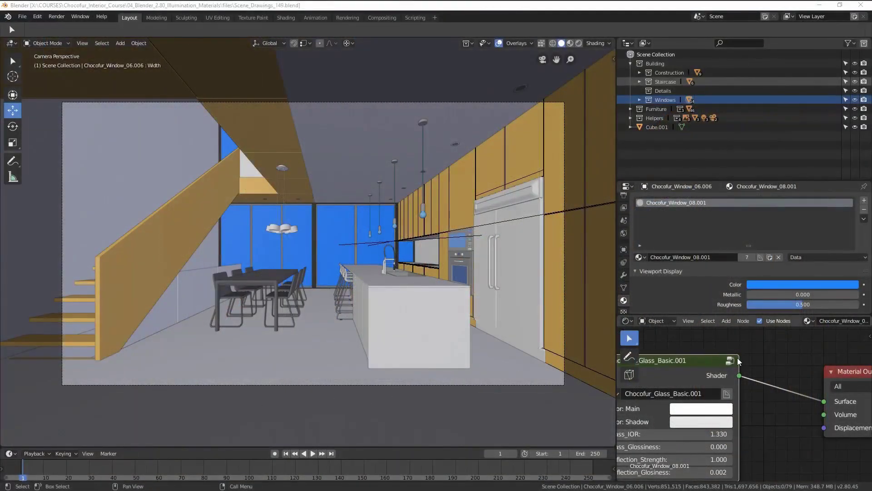
- In Blender, select the dining table and remove its Chocofur_Concrete_30 material slot
scroll(230, 294, up, 2)
click(243, 300)
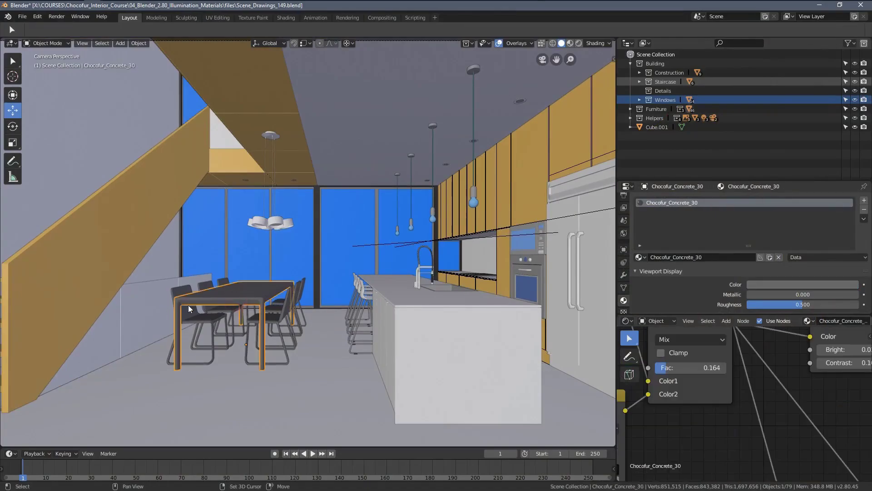
scroll(198, 303, down, 2)
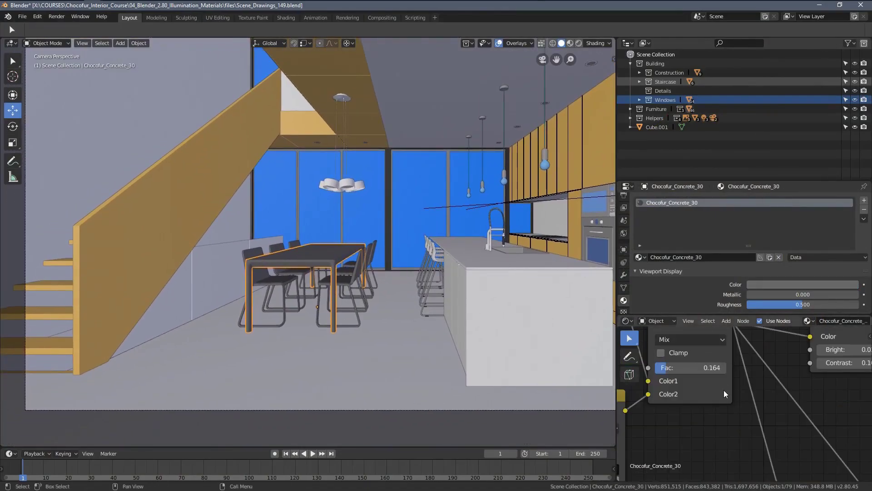
scroll(724, 390, down, 3)
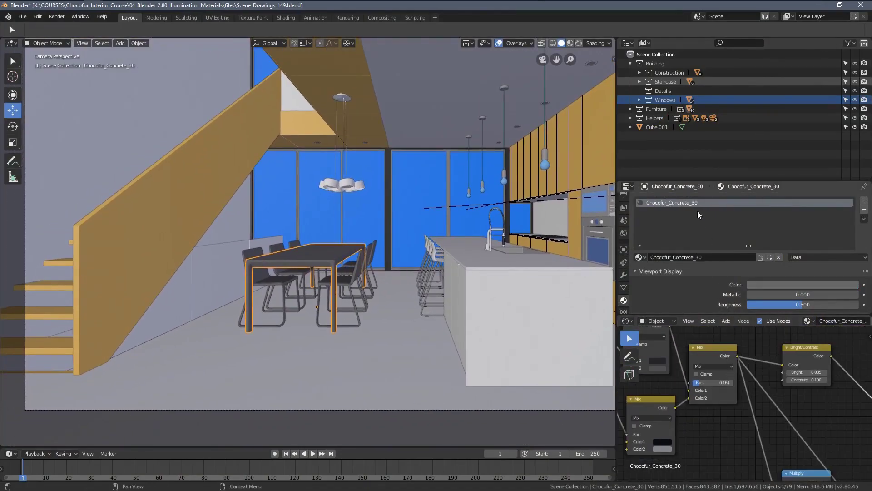
click(863, 210)
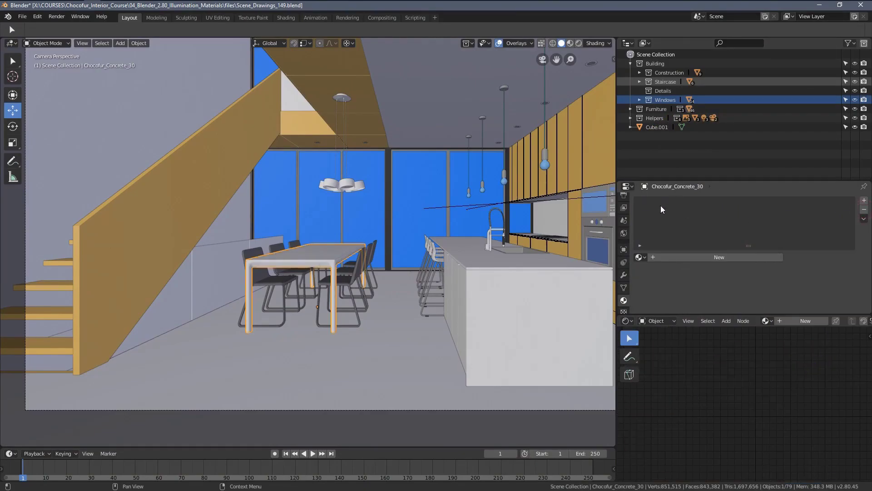
- Create a new material named Glossy_Black on the dining table and set its viewport display colour to dark grey
click(685, 257)
double_click(685, 257)
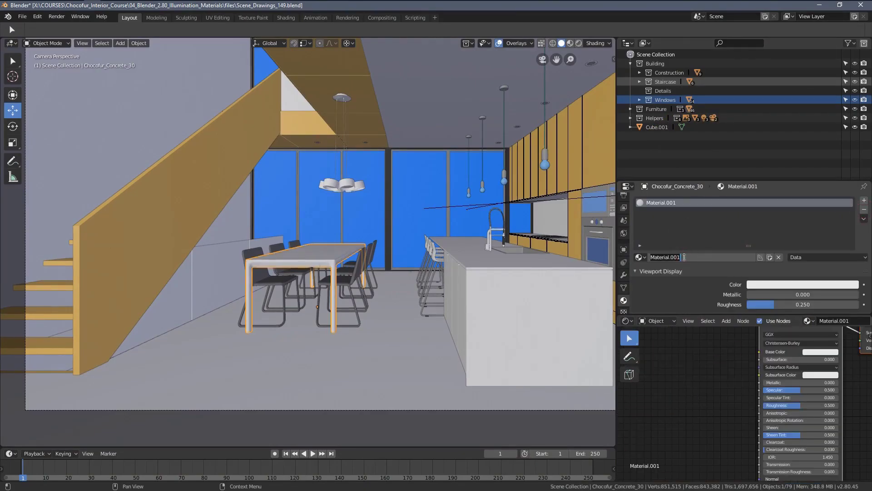
text(Glossy_Black)
key(Return)
click(773, 283)
mouse_move(853, 199)
mouse_down()
mouse_move(852, 219)
mouse_move(851, 193)
mouse_move(851, 200)
mouse_up()
- Check the table's mesh in Edit Mode, try black as the material's viewport colour, and set it to dark grey
scroll(323, 270, up, 8)
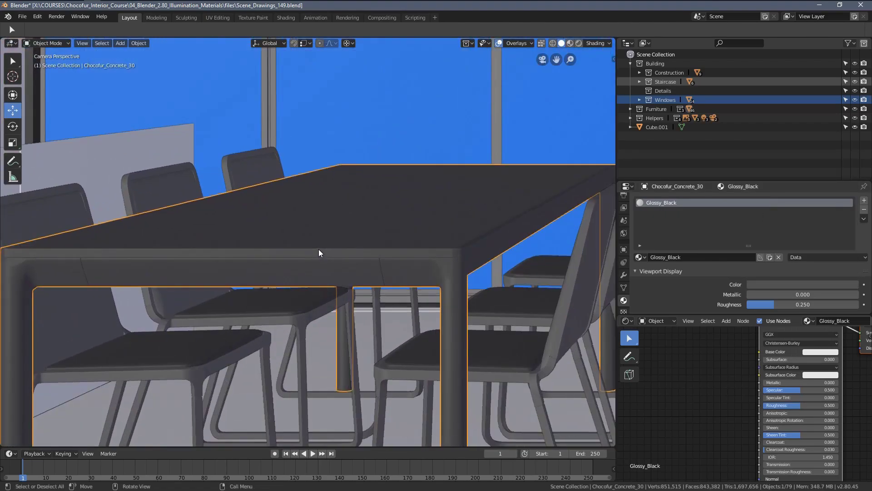
key(Tab)
key(a)
key(alt+a)
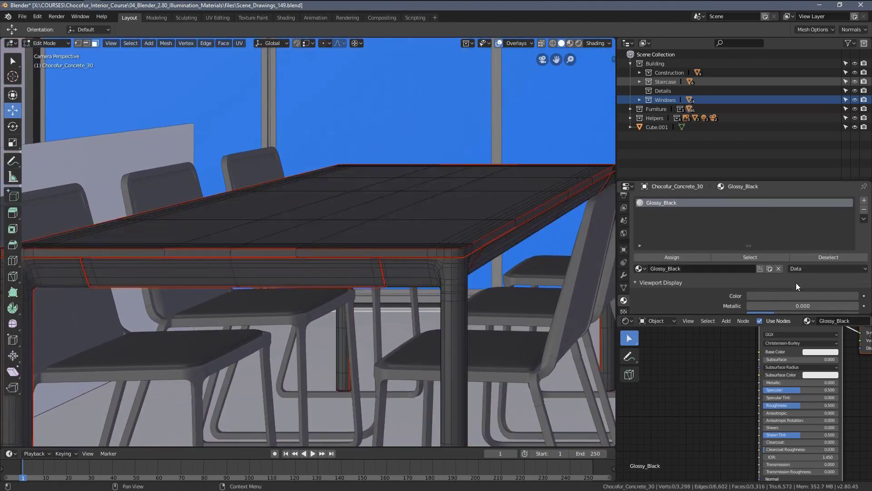
click(812, 295)
drag(851, 209, 852, 232)
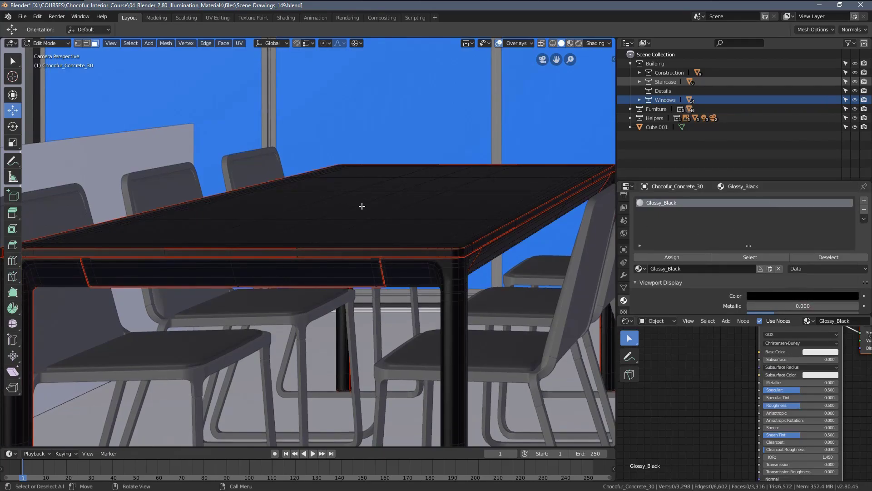
click(801, 296)
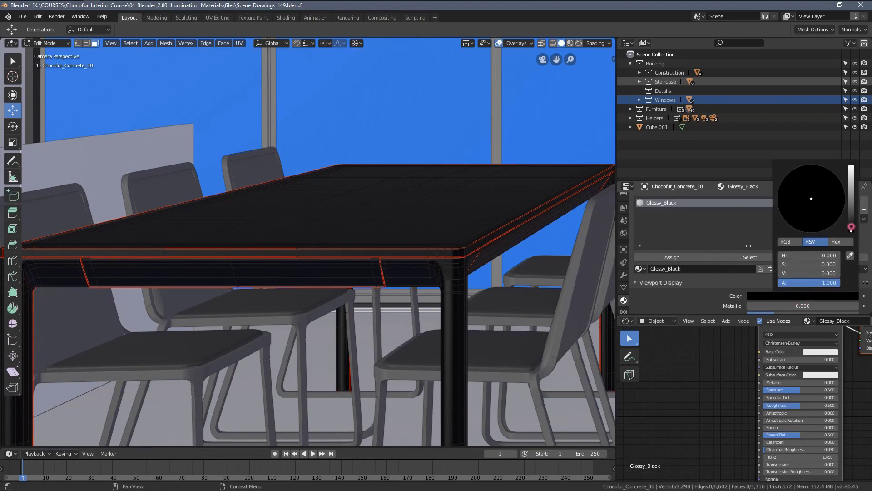
drag(851, 226, 852, 210)
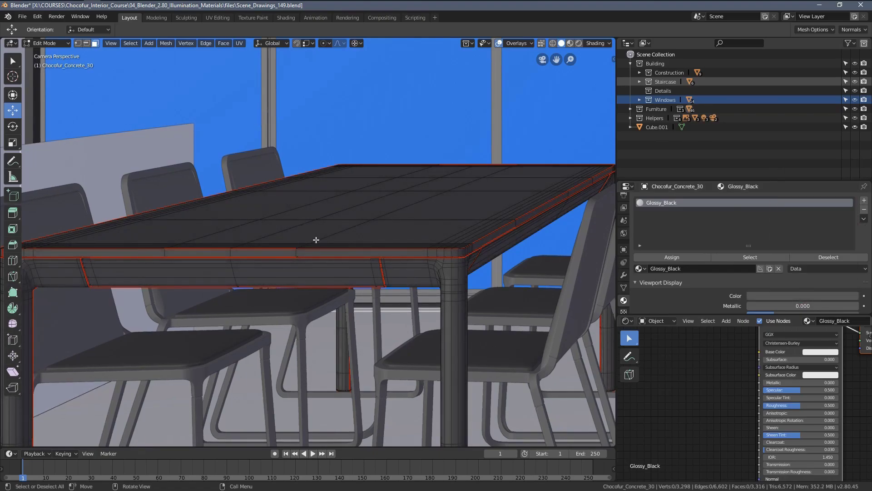
key(Tab)
- Define a render region around the dining table and upper chairs and switch the viewport to Rendered shading
key(Home)
scroll(309, 238, down, 7)
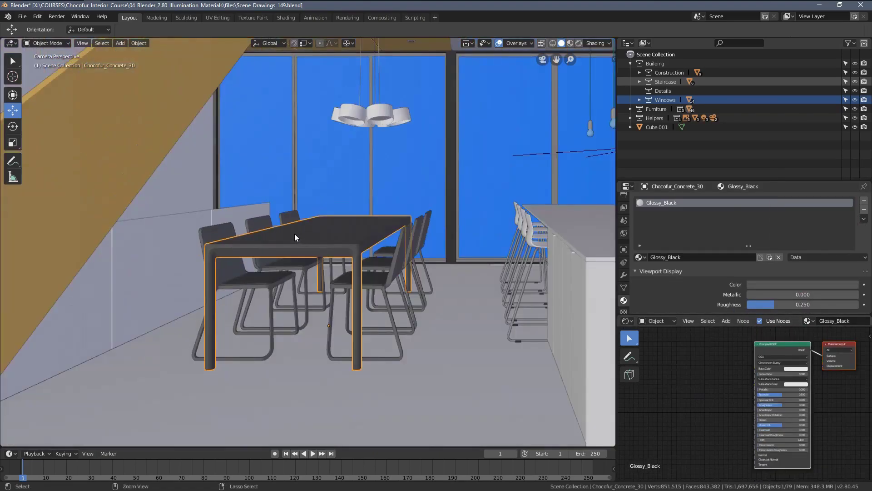
key(ctrl+b)
mouse_move(169, 170)
mouse_down()
mouse_move(394, 279)
mouse_move(440, 287)
mouse_up()
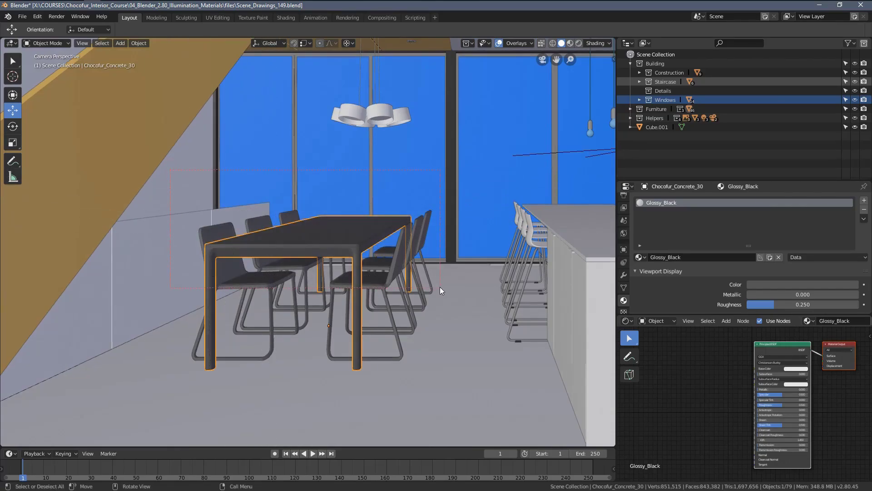
key(z)
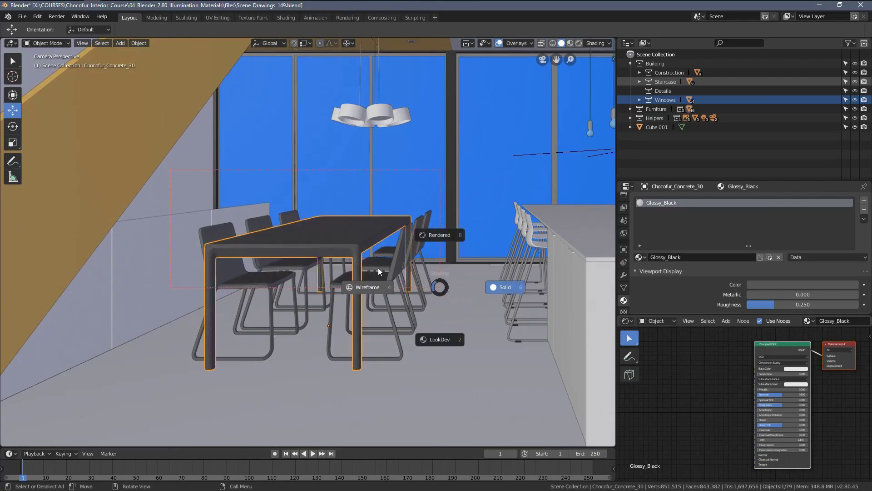
click(422, 237)
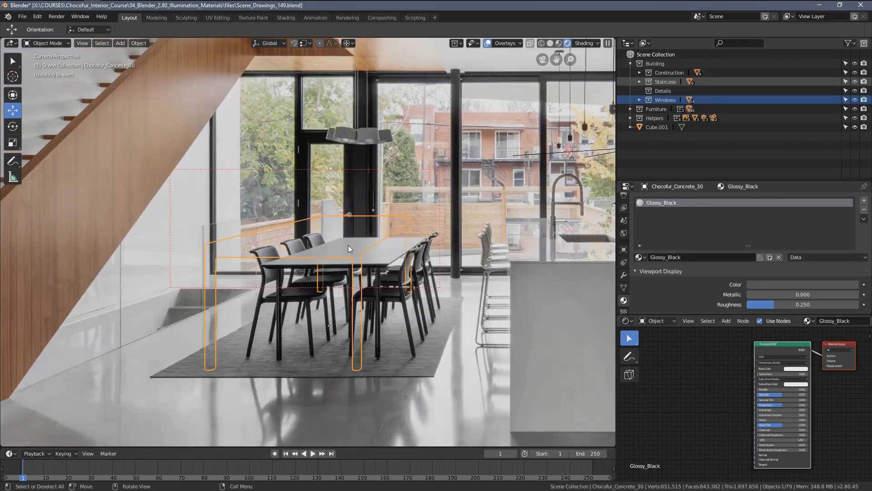
- Set the Base Color value of the Glossy_Black Principled BSDF shader to 0.075
scroll(726, 409, up, 5)
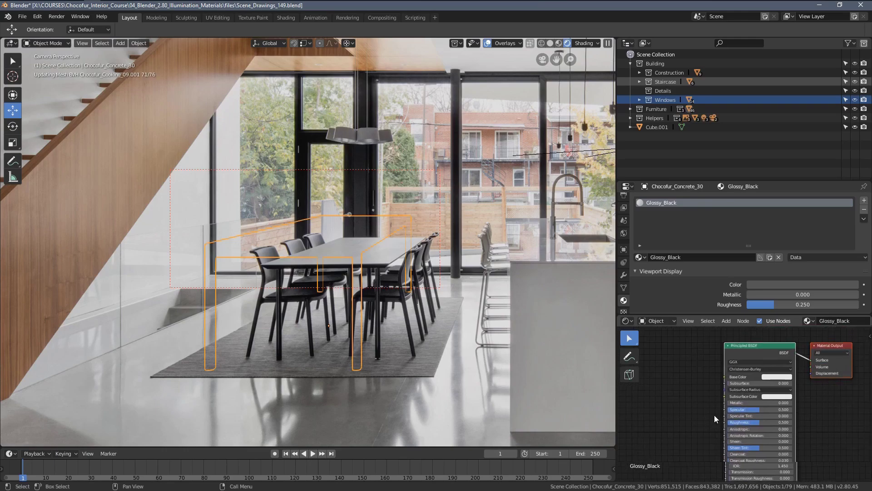
scroll(759, 385, up, 2)
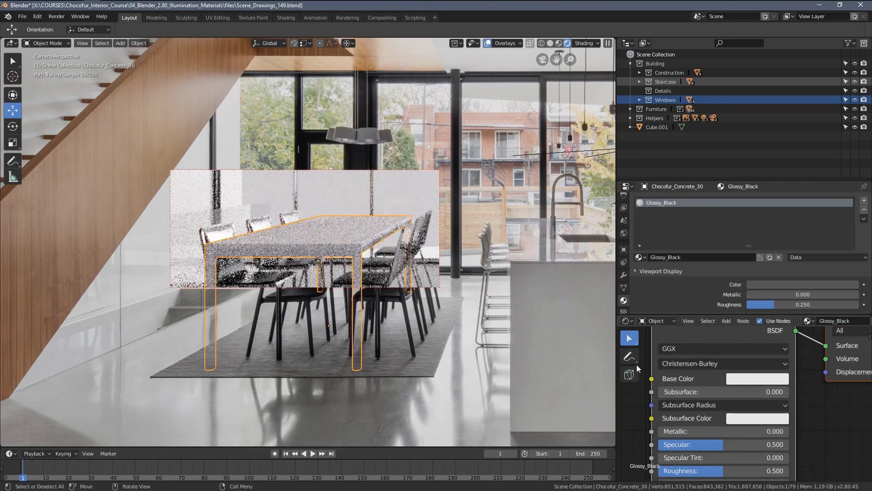
click(755, 378)
click(722, 348)
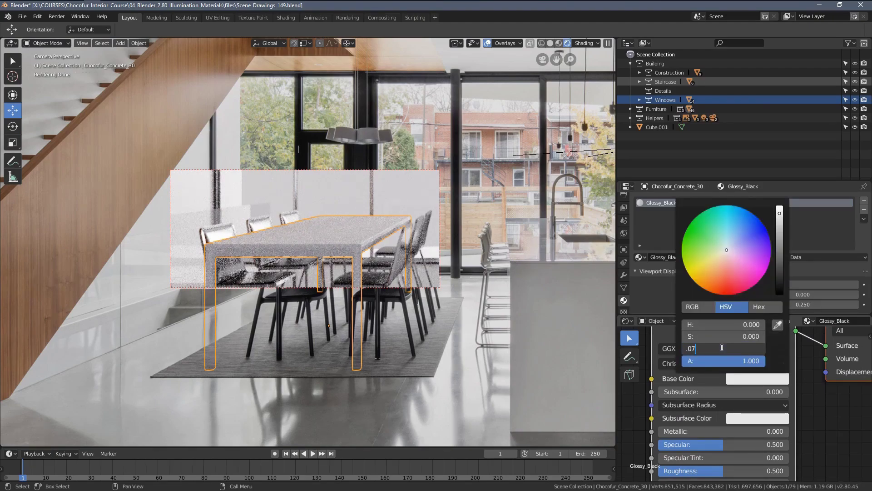
text(.075)
key(Return)
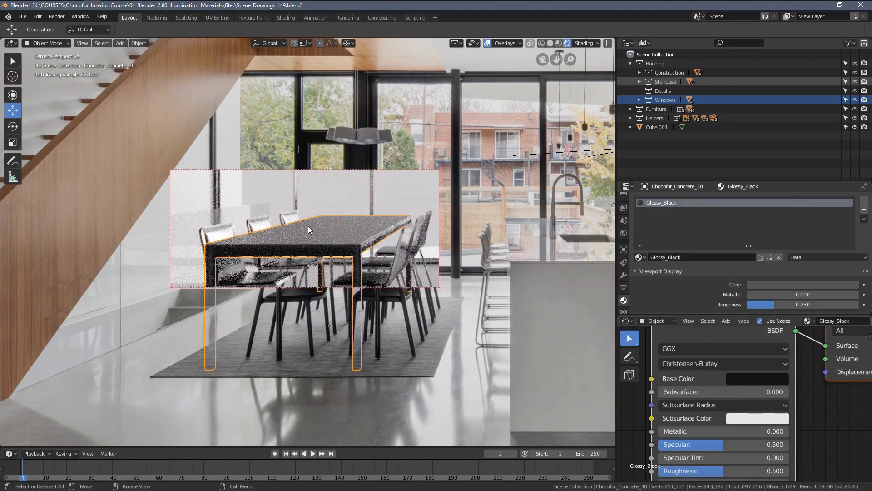
- Try a Roughness of 0.314 on the Glossy_Black shader and compare the tabletop with the reference photo
middle_drag(718, 448, 709, 387)
scroll(718, 409, up, 1)
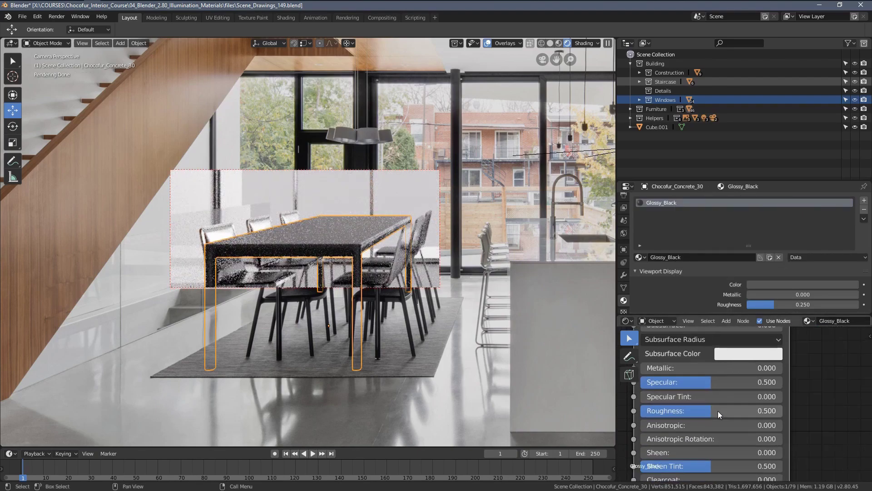
mouse_move(721, 408)
mouse_down()
mouse_move(704, 408)
mouse_move(711, 408)
mouse_up()
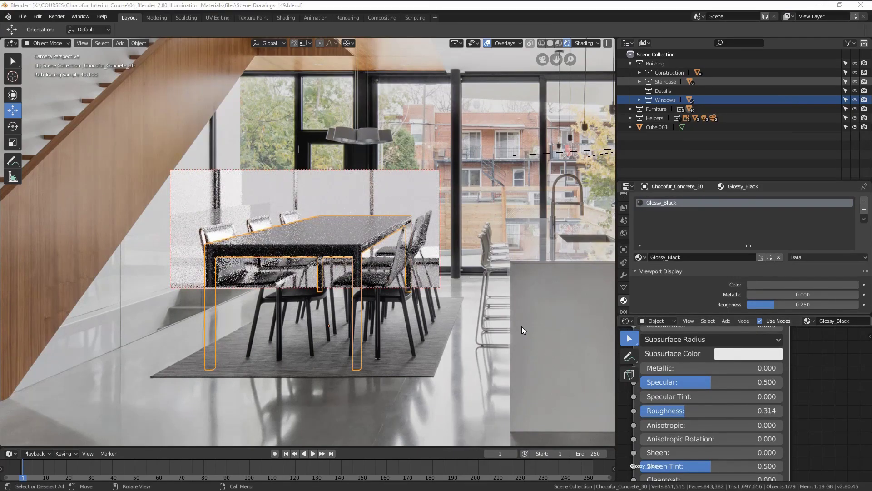
key(alt+Tab)
scroll(378, 315, up, 3)
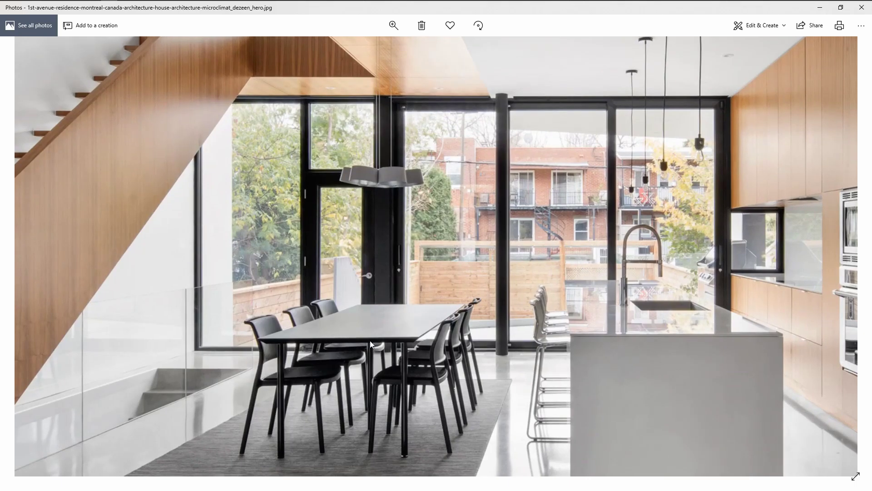
- Return to Blender and set the Roughness of the Glossy_Black shader to 0.4
key(alt+Tab)
mouse_move(690, 408)
mouse_down()
mouse_move(702, 407)
mouse_move(694, 411)
mouse_up()
click(695, 411)
text(0.4)
key(Return)
- Set the Specular value of the Glossy_Black shader to 0.75, judging the reflections on a close view of the tabletop
scroll(716, 362, down, 1)
middle_drag(716, 361, 729, 304)
scroll(387, 276, up, 1)
mouse_move(381, 272)
middle_down()
mouse_move(391, 268)
mouse_move(370, 276)
mouse_move(354, 239)
middle_up()
key(KP_Decimal)
scroll(354, 239, up, 2)
middle_drag(317, 191, 314, 214)
scroll(314, 214, up, 2)
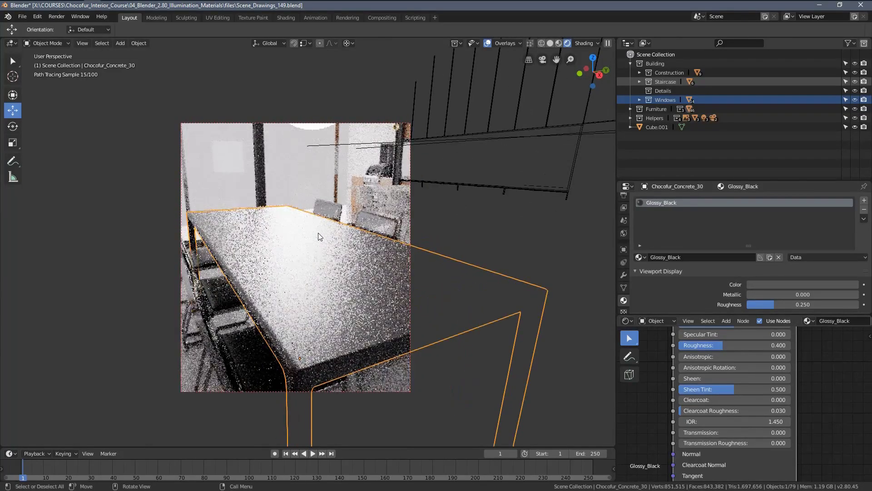
middle_drag(761, 375, 767, 413)
scroll(767, 413, up, 2)
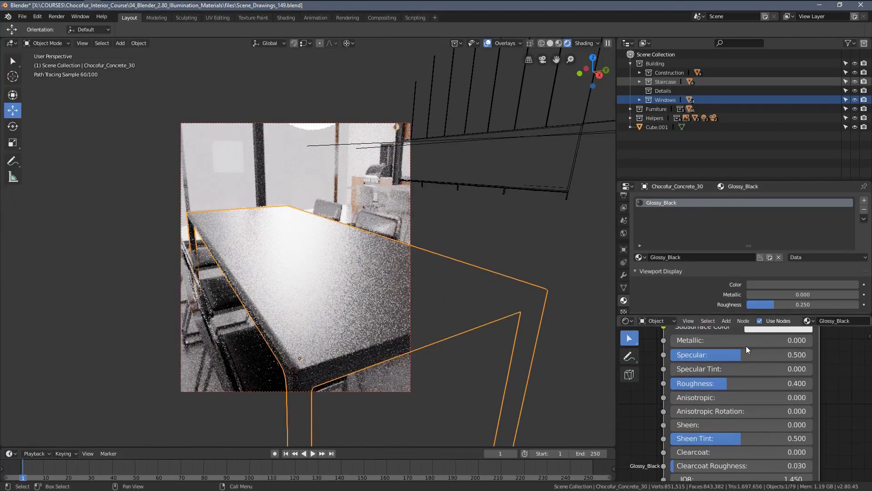
drag(722, 355, 788, 370)
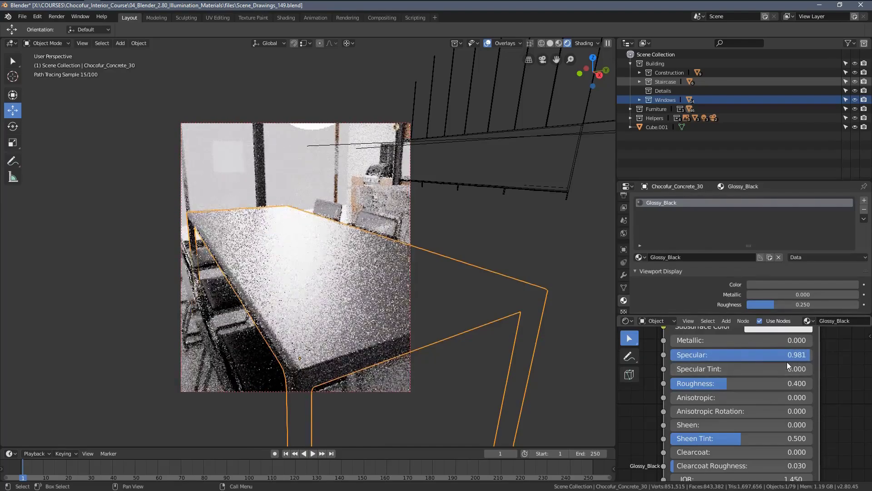
click(737, 356)
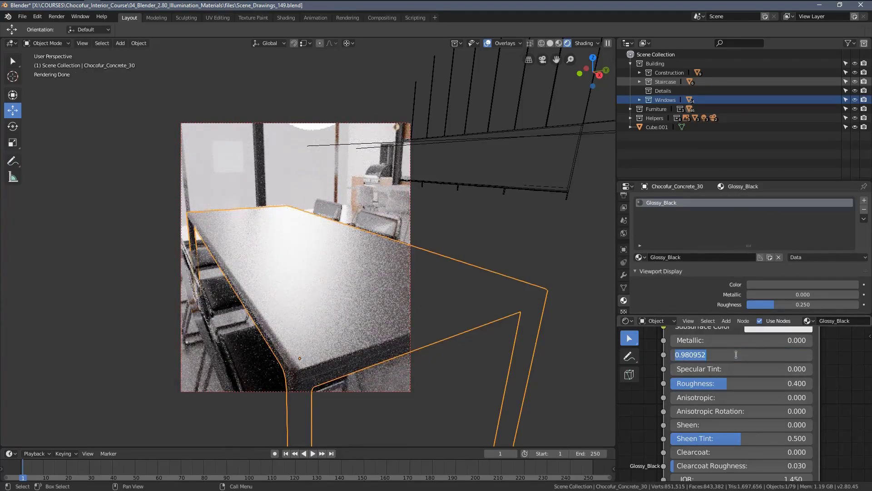
text(.75)
key(Return)
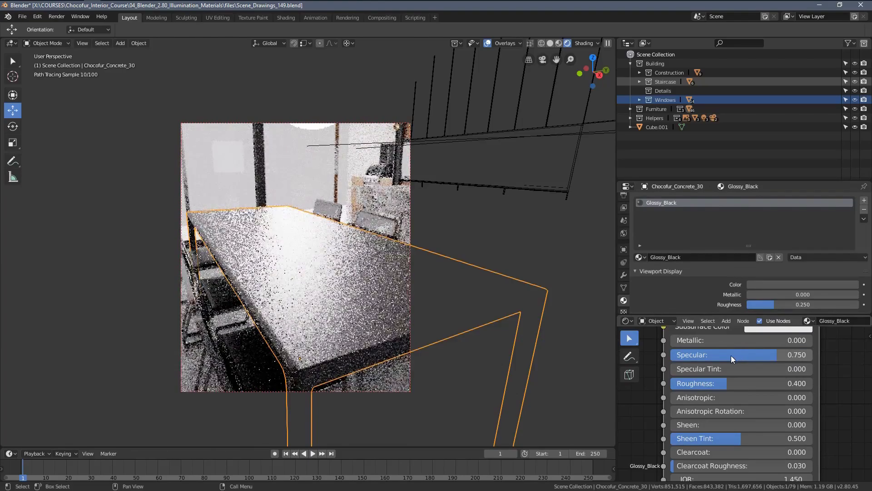
scroll(735, 386, up, 2)
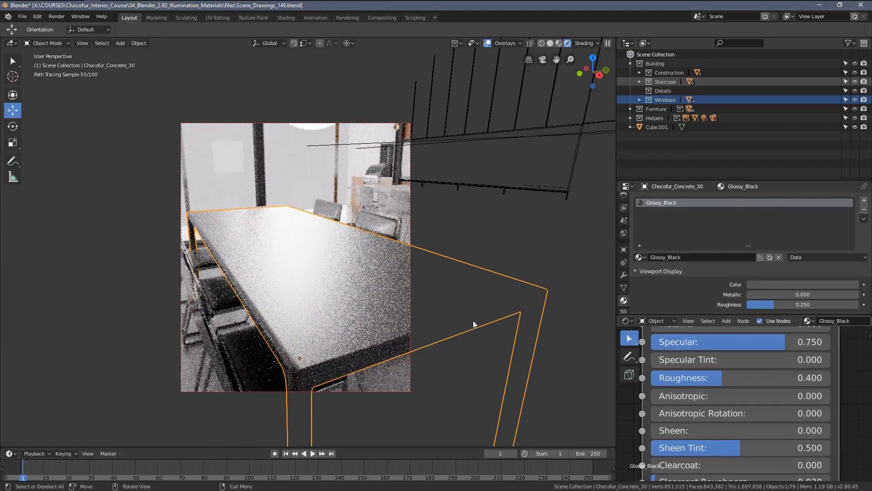
- Remove both Chocofur_Steel_44 material slots from the chair at the near corner of the dining table
mouse_move(459, 290)
middle_down()
mouse_move(426, 316)
mouse_move(357, 325)
mouse_move(366, 261)
middle_up()
click(347, 320)
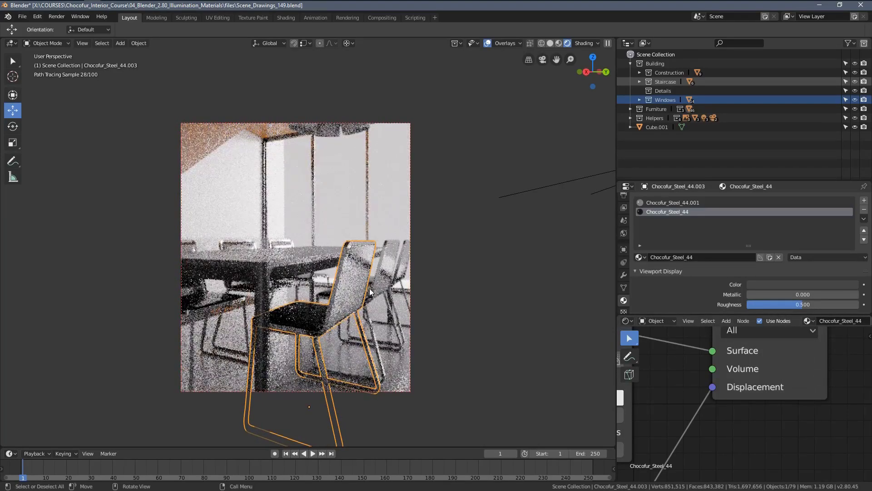
mouse_move(369, 292)
middle_down()
mouse_move(330, 282)
mouse_move(352, 286)
middle_up()
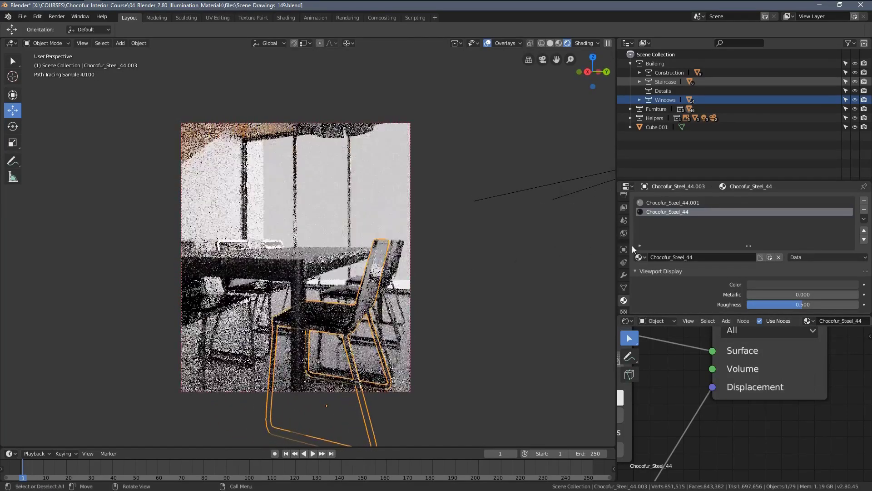
click(865, 211)
click(865, 211)
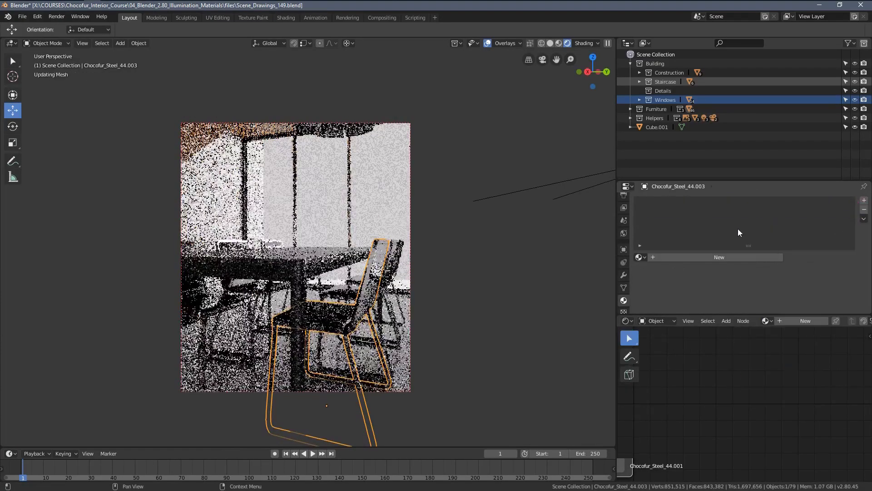
- Add a material slot to the chair and assign the existing Glossy_Black material to it
click(714, 258)
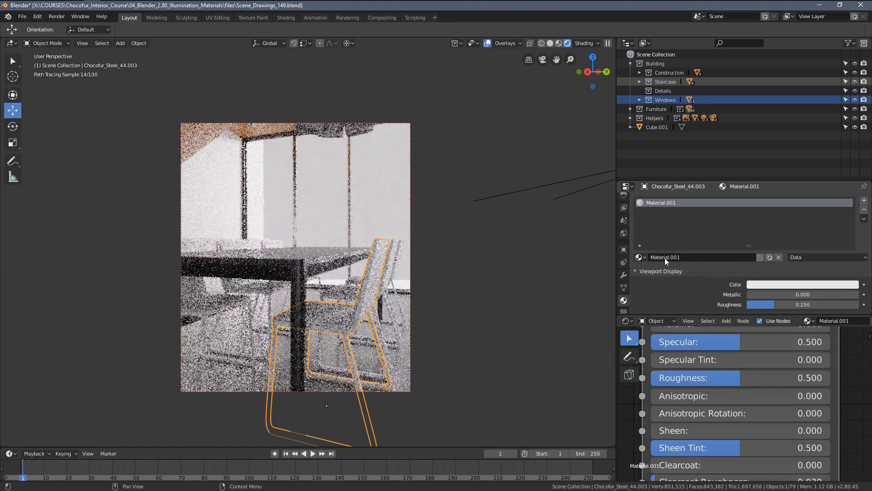
click(640, 257)
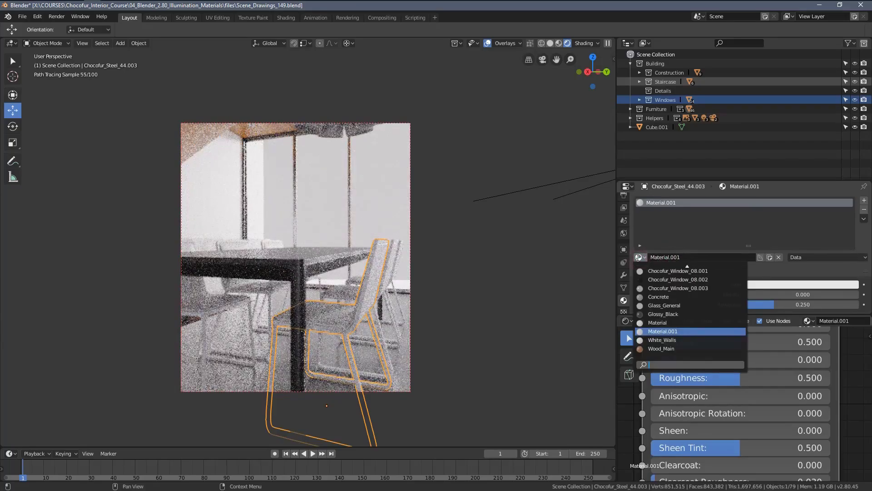
text(bla)
key(Down)
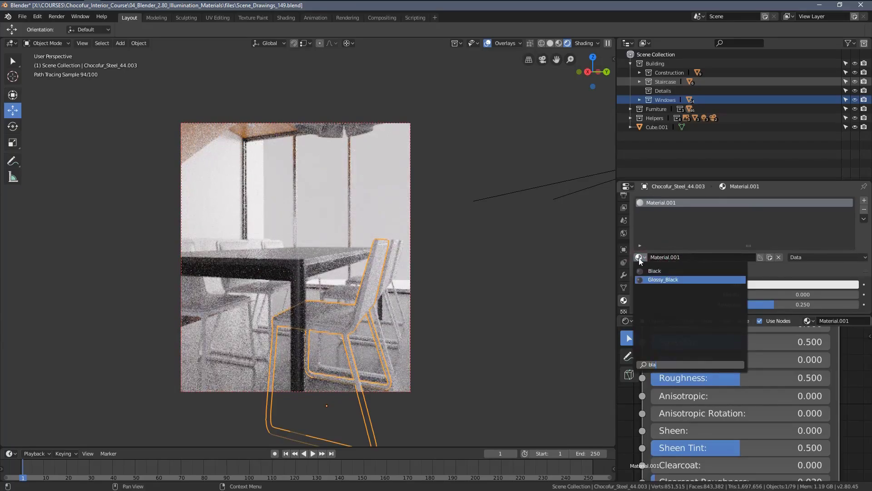
key(Return)
- Return to the camera view and redraw the render region around the whole dining table and all its chairs
key(KP_0)
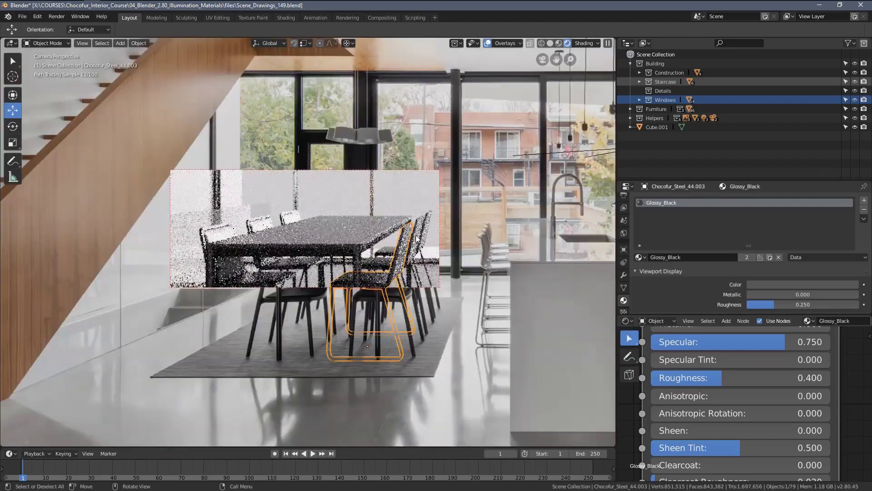
scroll(319, 230, down, 2)
key(ctrl+b)
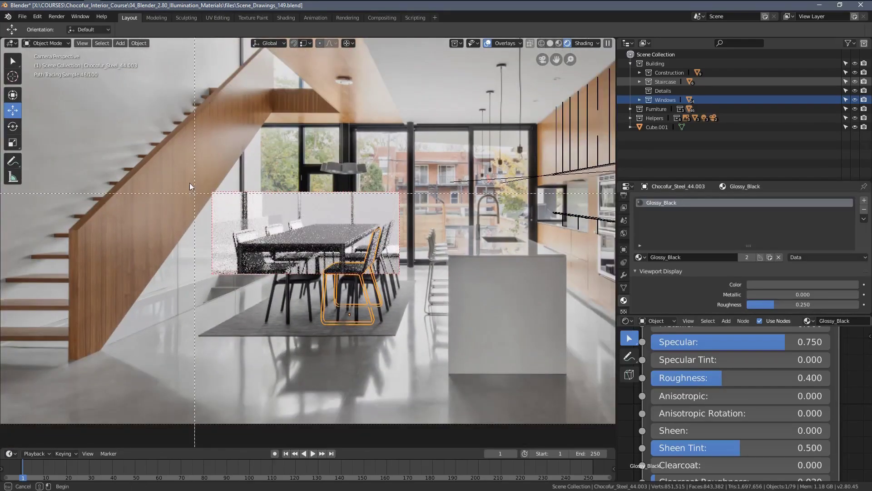
drag(177, 177, 450, 367)
key(a)
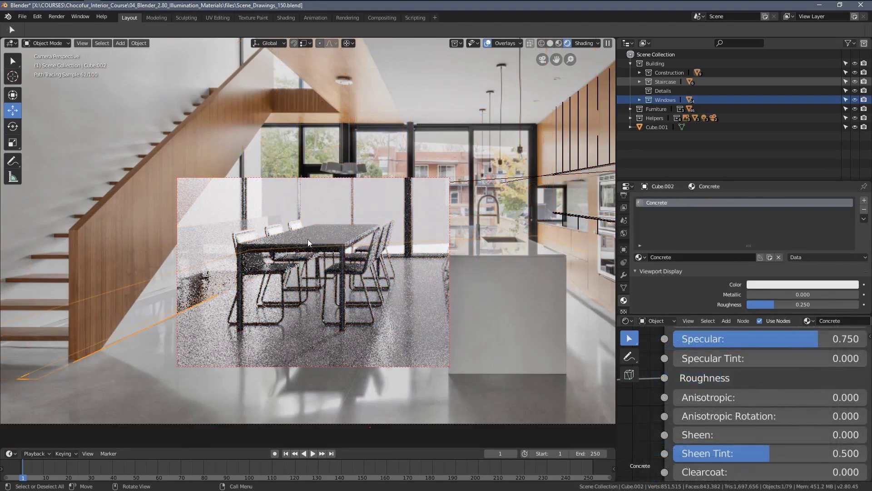
- Select the front chair on the staircase side and set the Roughness of its Glossy_Black shader to 0.5
click(250, 237)
scroll(254, 238, up, 2)
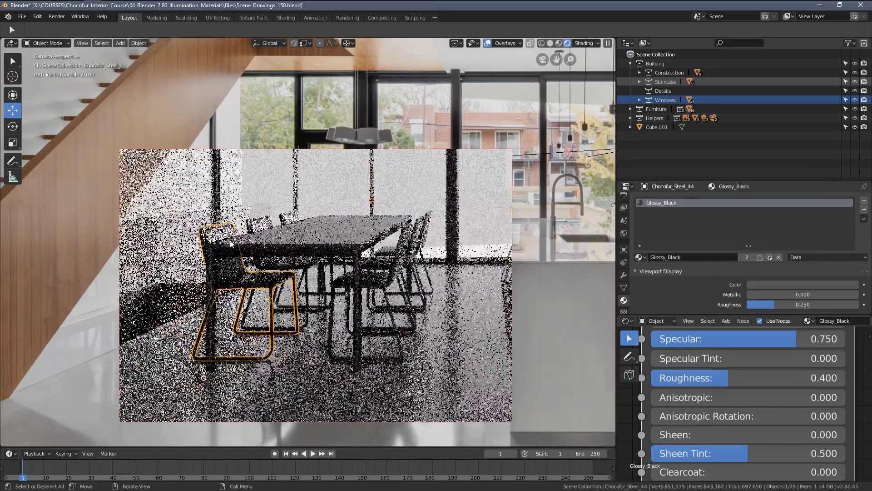
click(738, 376)
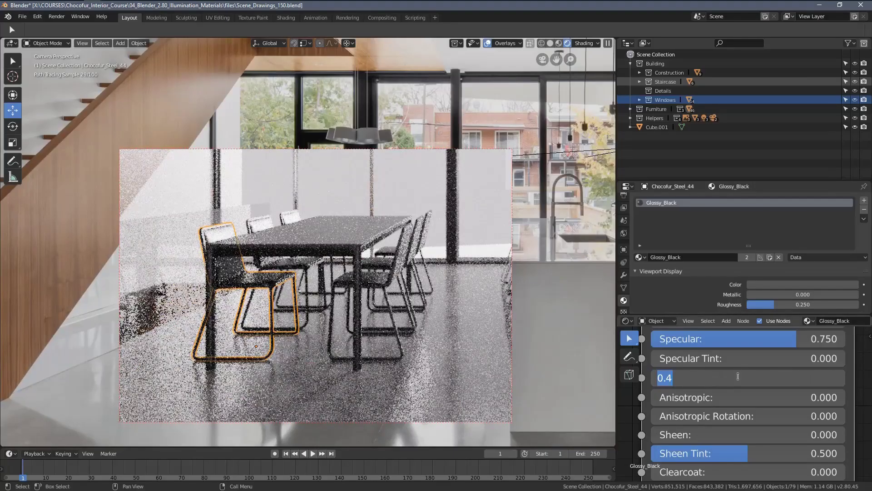
text(0.5)
key(Return)
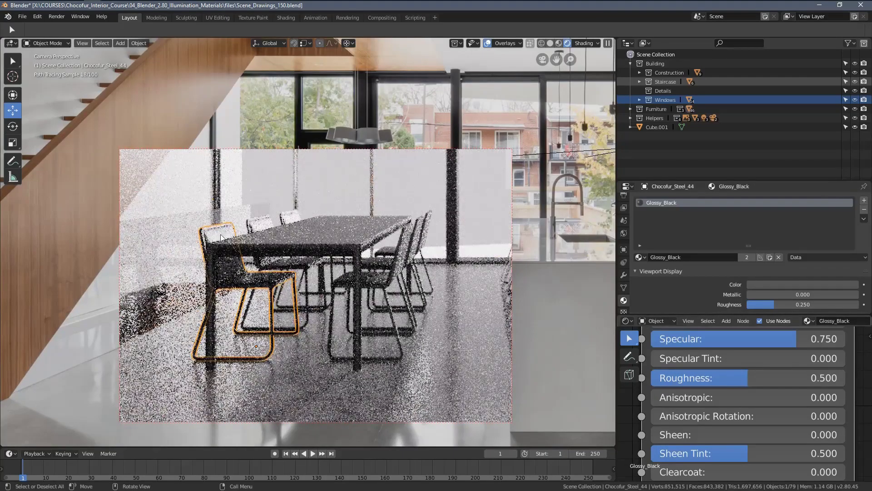
- Switch the viewport to Solid shading and rename the window frame's Black material as Window_Black
key(z)
click(438, 152)
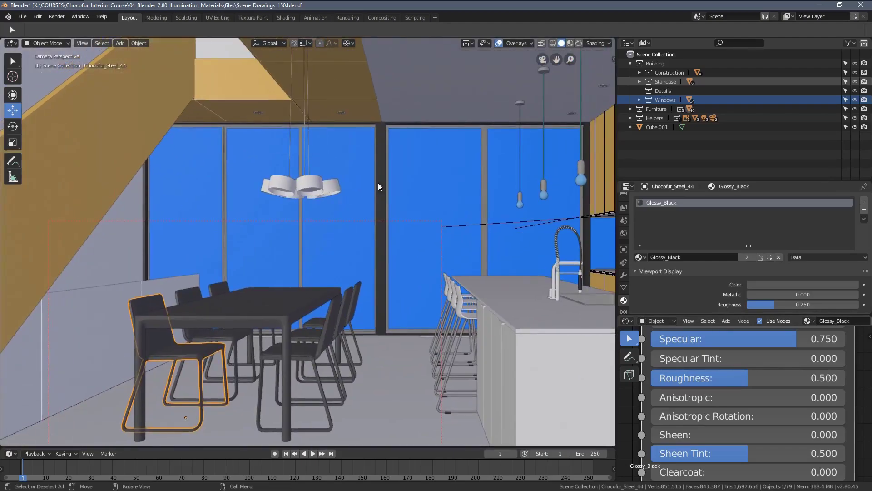
click(383, 156)
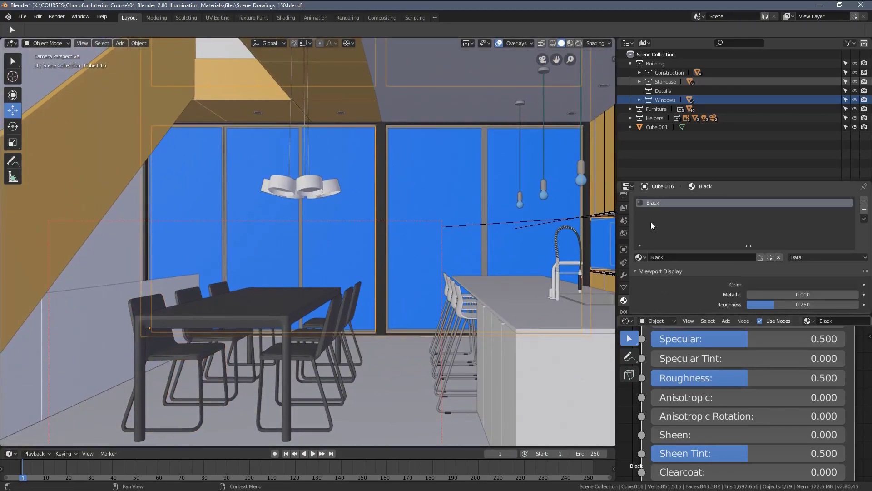
middle_drag(403, 172, 435, 227)
scroll(531, 195, down, 2)
scroll(489, 244, up, 2)
scroll(490, 243, down, 2)
double_click(656, 258)
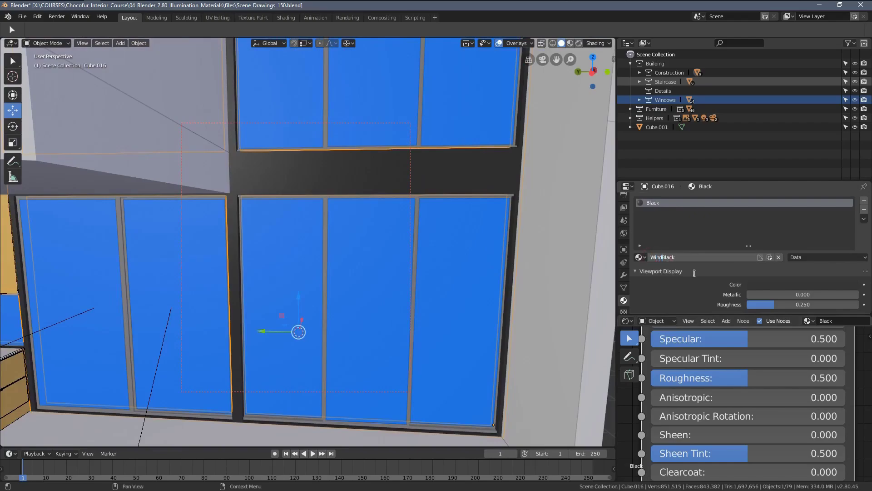
text(Window_)
key(Return)
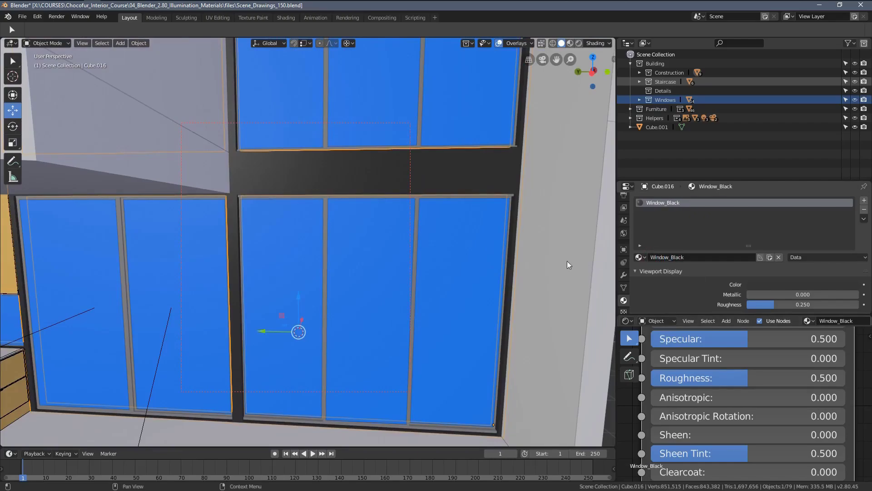
- Set the Roughness of the Window_Black shader to 0.25
scroll(734, 351, down, 2)
middle_drag(741, 390, 753, 377)
middle_drag(757, 429, 761, 405)
scroll(761, 400, up, 3)
drag(771, 374, 761, 374)
click(744, 375)
text(.25)
key(Return)
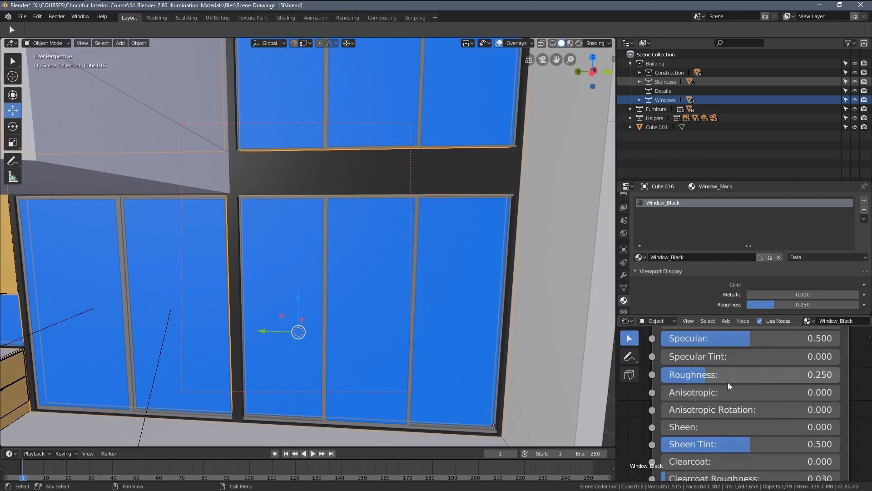
scroll(721, 385, down, 3)
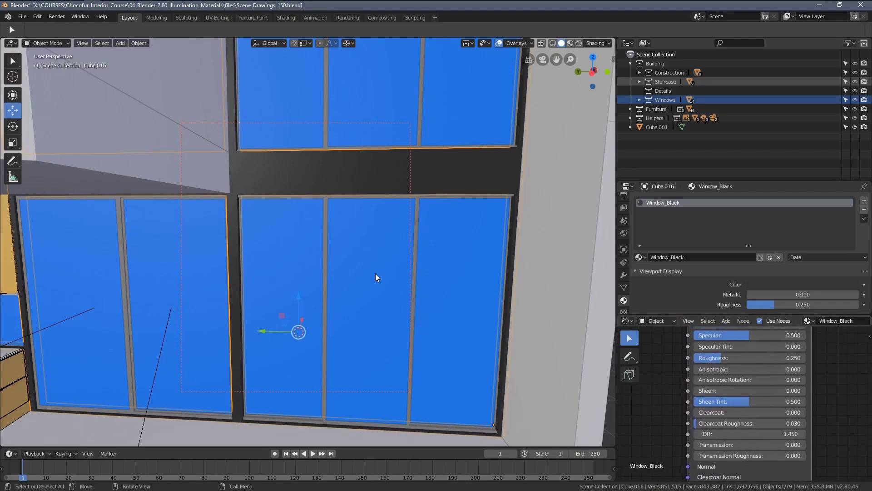
- Switch to the Photos app and examine the finish of the black window frames in the reference photos
middle_drag(371, 272, 375, 273)
key(KP_0)
key(alt+Tab)
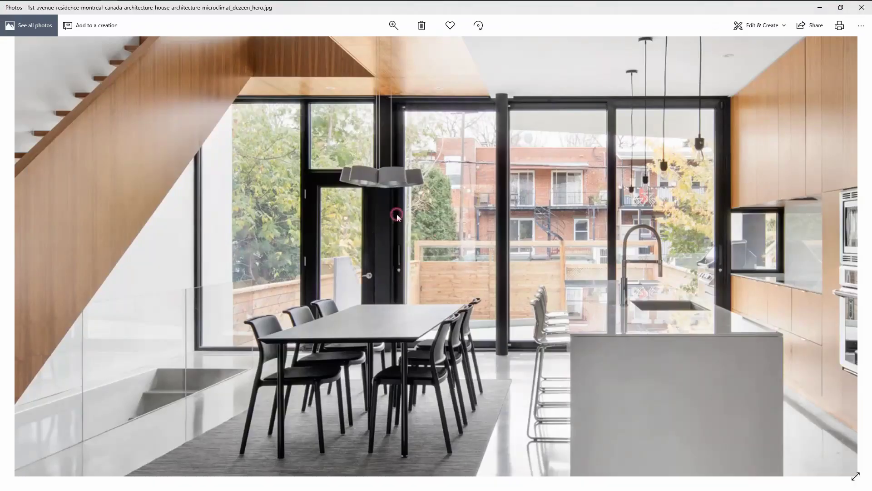
key(Right)
double_click(396, 214)
key(Left)
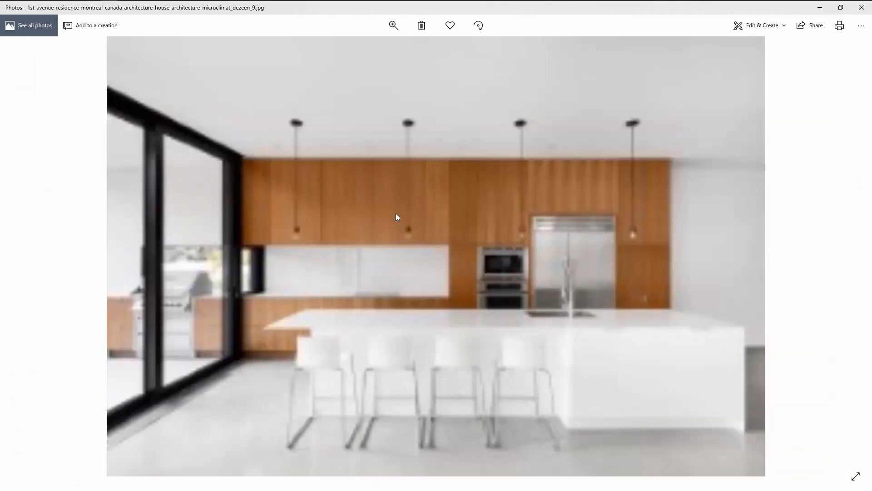
double_click(229, 197)
drag(163, 152, 219, 236)
double_click(113, 190)
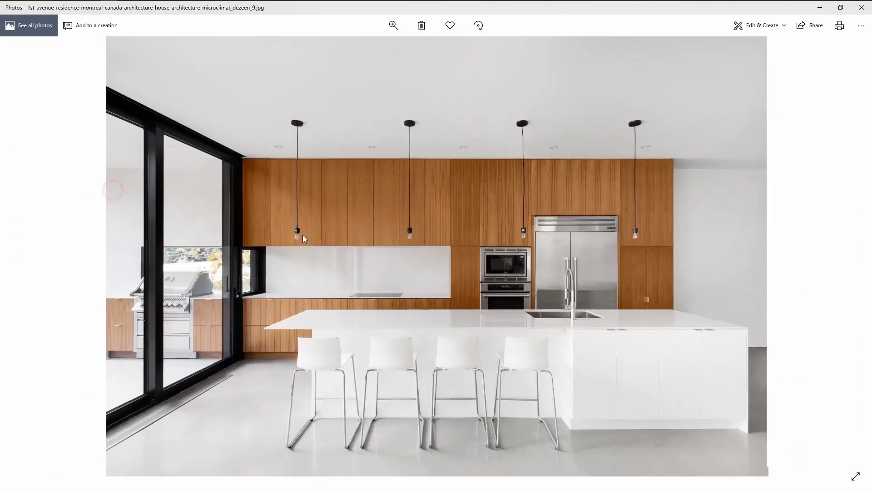
key(Left)
double_click(699, 209)
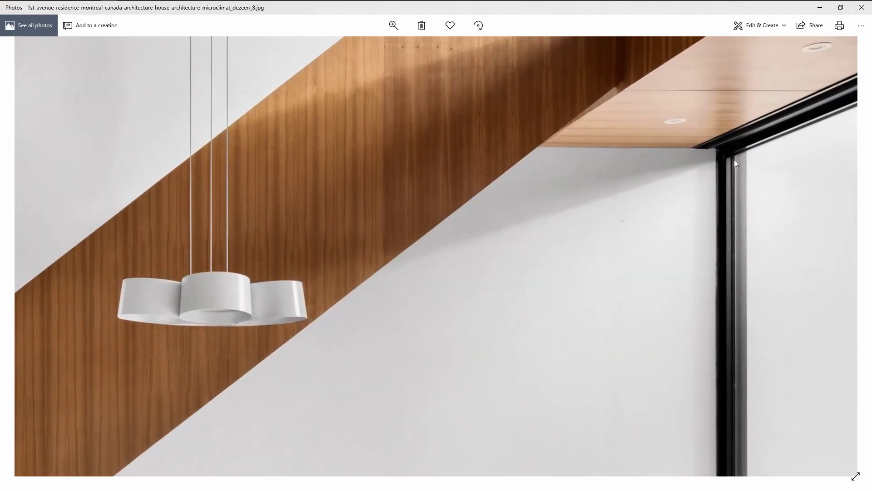
drag(699, 187, 603, 191)
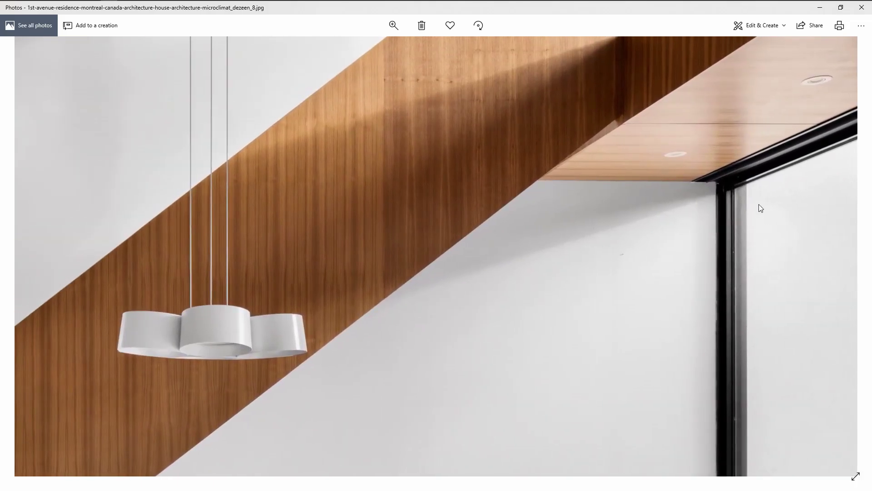
drag(700, 282, 679, 206)
double_click(654, 248)
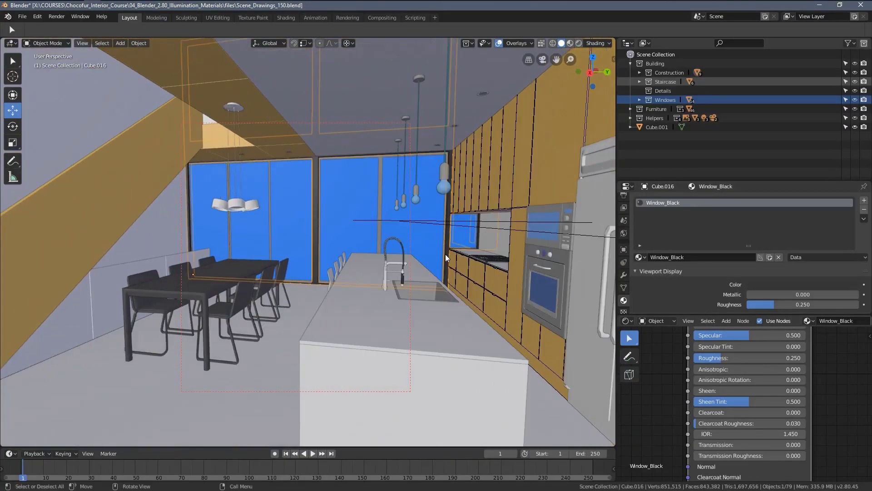
- Frame the windows up close and switch the viewport to Rendered shading
key(KP_Decimal)
scroll(409, 281, up, 4)
shift+middle_drag(382, 303, 381, 217)
scroll(410, 184, up, 1)
key(z)
click(368, 182)
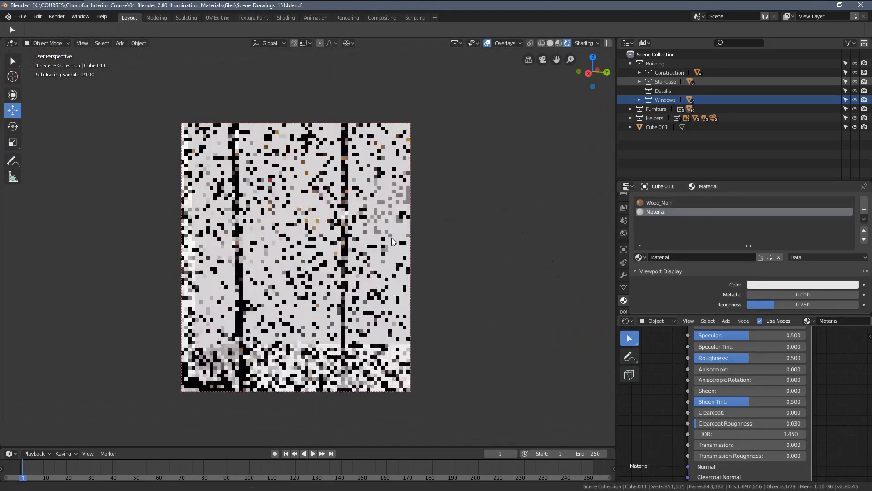
- Set the Specular value of the shader named Material on the selected Cube.011 object to 0.75
middle_drag(361, 236, 345, 237)
scroll(318, 234, up, 3)
shift+middle_drag(268, 227, 321, 234)
scroll(748, 359, up, 2)
double_click(743, 357)
text(0.75)
key(Return)
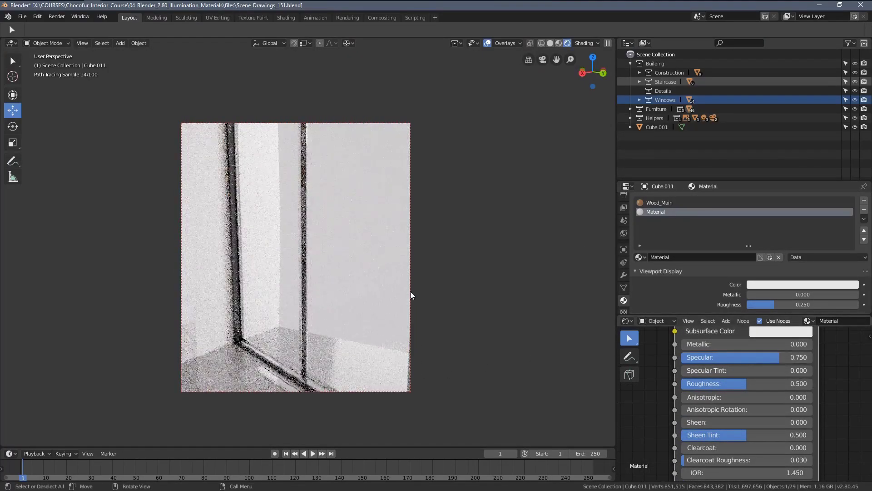
- Inspect the rendered black window frames from another angle and return the viewport to Solid shading
middle_drag(420, 282, 325, 239)
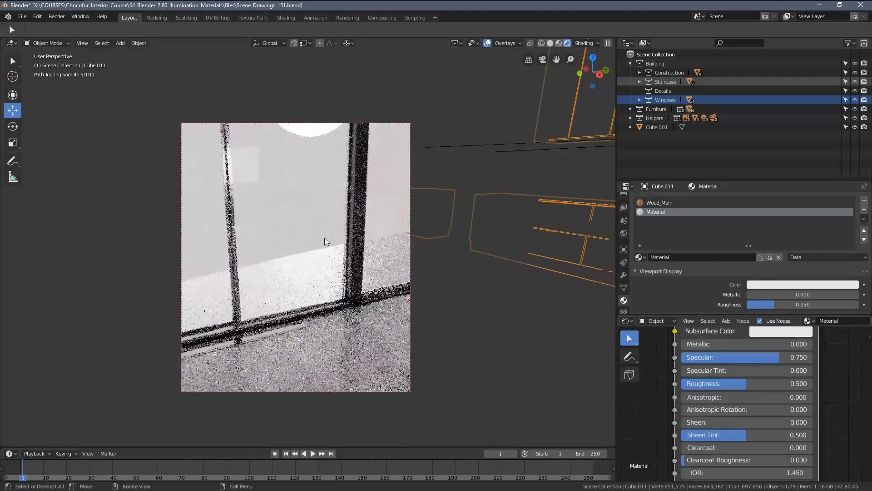
click(420, 285)
click(445, 269)
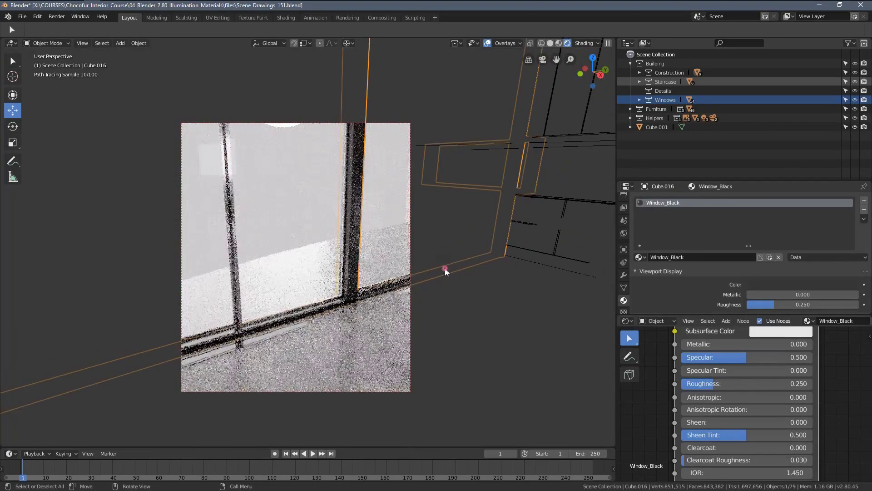
click(445, 268)
middle_drag(445, 268, 457, 296)
key(z)
click(476, 289)
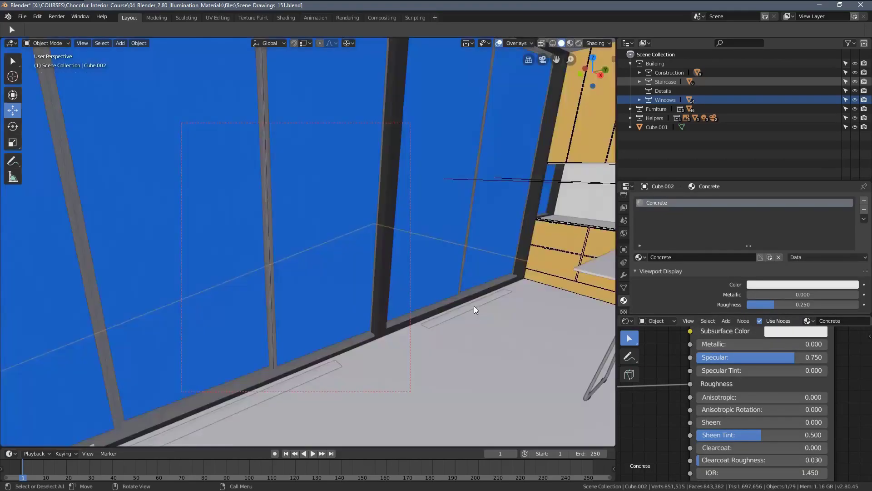
- Open the Chocofur_Window_07 window in Edit Mode with Wireframe shading and select the faces assigned to its Chocofur_Window_07 material
click(435, 318)
mouse_move(453, 322)
middle_down()
mouse_move(493, 273)
mouse_move(422, 255)
mouse_move(456, 240)
mouse_move(394, 293)
mouse_move(419, 237)
middle_up()
key(Tab)
key(z)
click(368, 238)
middle_drag(356, 311, 322, 319)
key(alt+a)
click(700, 230)
click(749, 257)
- Switch to the Photos app and examine the black window frames up close in the staircase and kitchen reference photos
scroll(322, 320, up, 2)
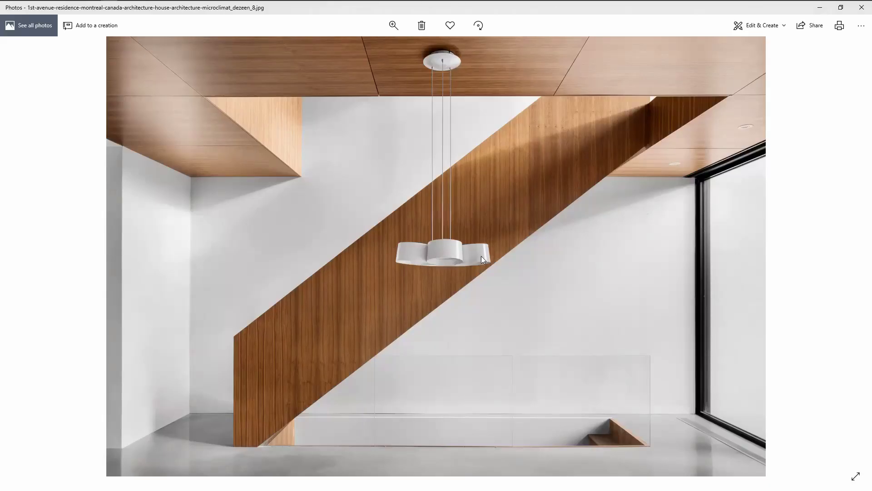
double_click(551, 258)
drag(691, 366, 446, 195)
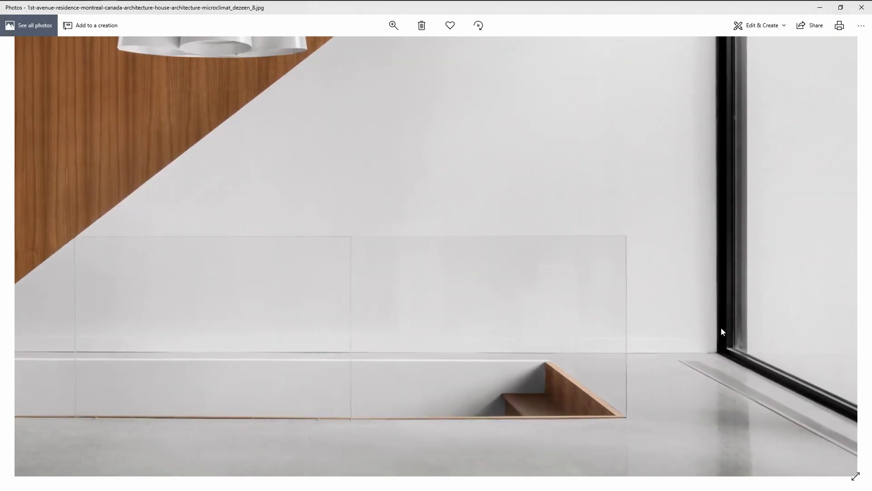
drag(722, 87, 703, 249)
double_click(600, 275)
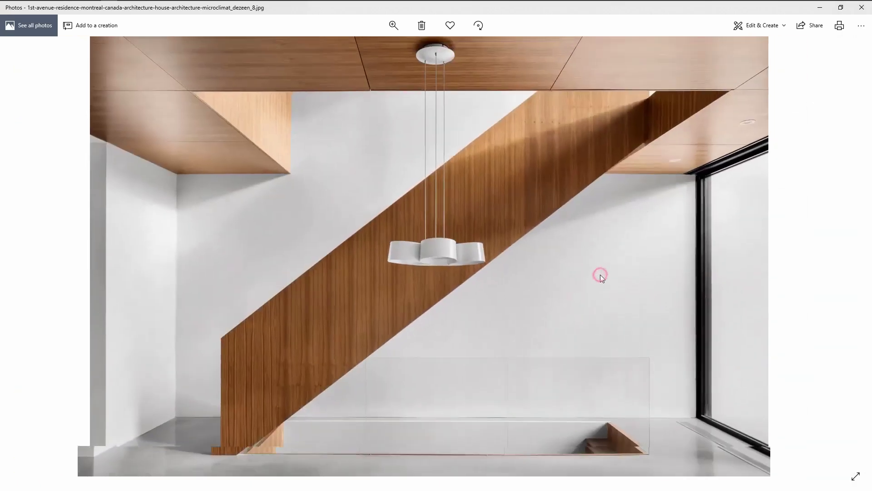
key(Right)
double_click(212, 337)
drag(228, 356, 296, 301)
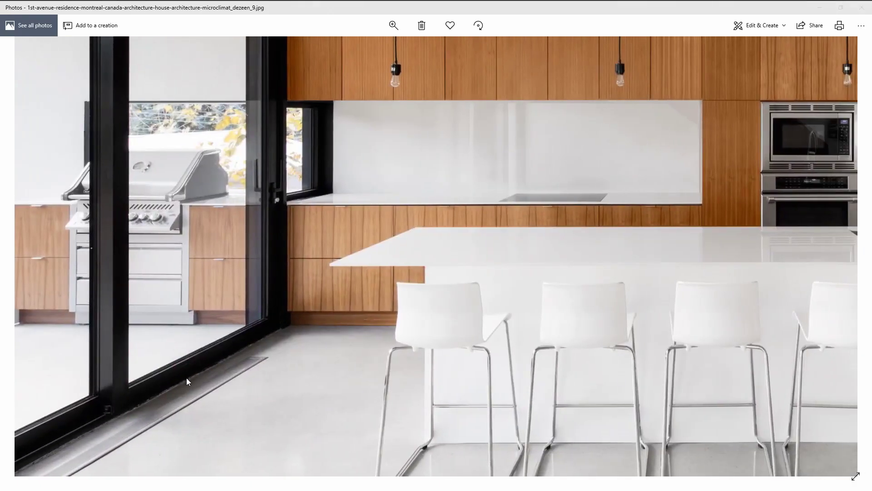
- Return to Blender and select only the window faces assigned to the Chocofur_Window_07.002 material, then clear the selection
key(alt+Tab)
key(a)
key(alt+a)
click(657, 220)
click(751, 257)
middle_drag(450, 270, 336, 300)
key(alt+a)
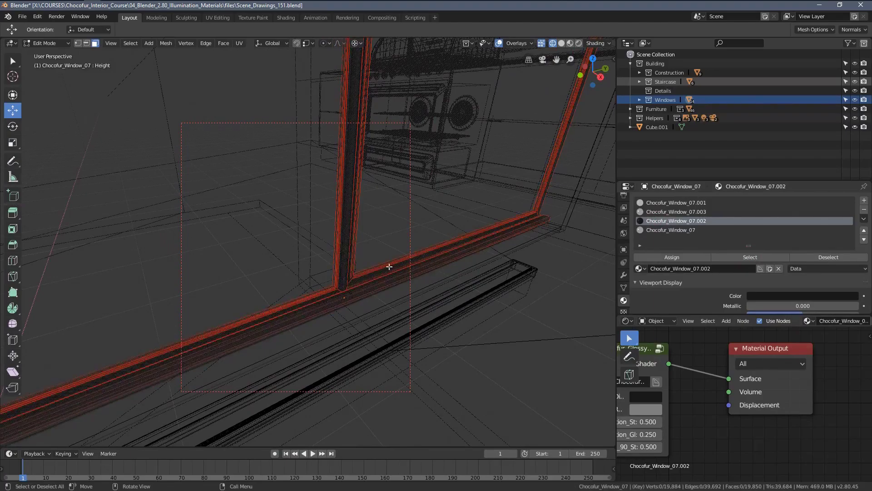
- Check which window faces use the Chocofur_Window_07.003 material and which use Chocofur_Window_07.001 by selecting each slot's faces
click(664, 211)
click(751, 257)
middle_drag(400, 233, 338, 142)
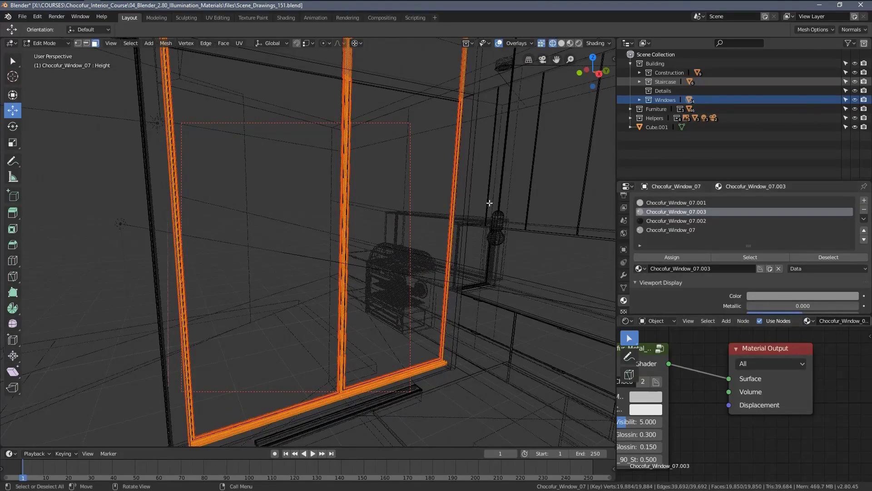
key(alt+a)
click(676, 203)
click(744, 258)
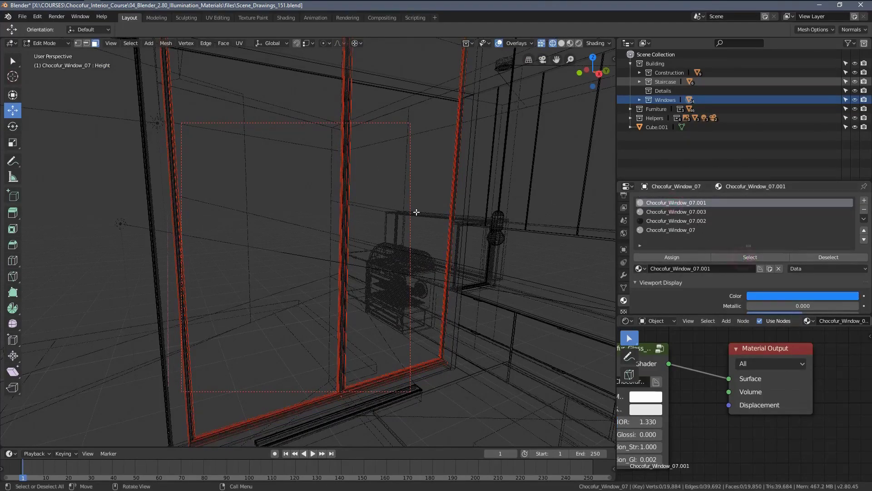
scroll(416, 213, down, 3)
middle_drag(417, 212, 394, 206)
scroll(393, 207, up, 2)
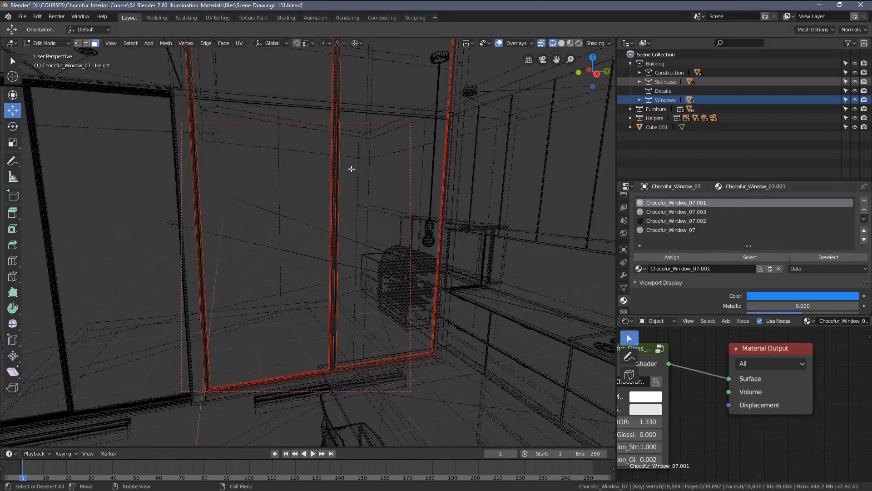
- Remove the Chocofur_Window_07.001 slot from the window in Object Mode and replace the Chocofur_Window_07.003 material with Window_Black
key(Tab)
click(864, 210)
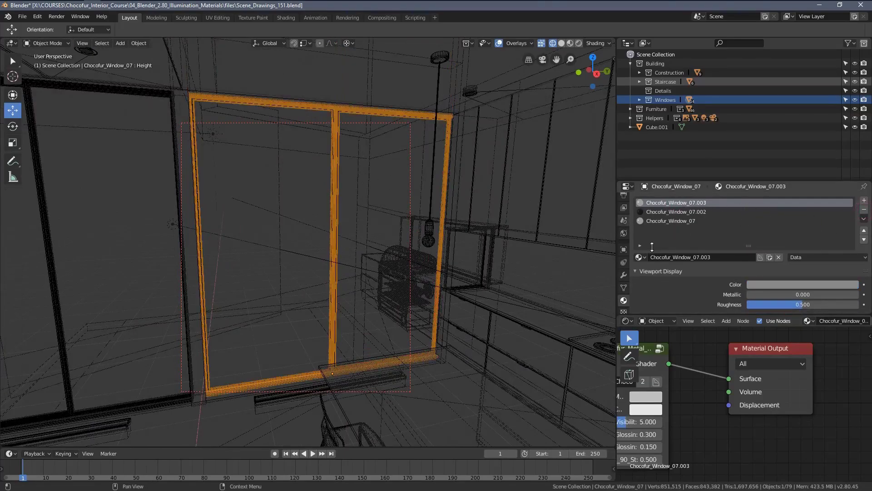
click(640, 257)
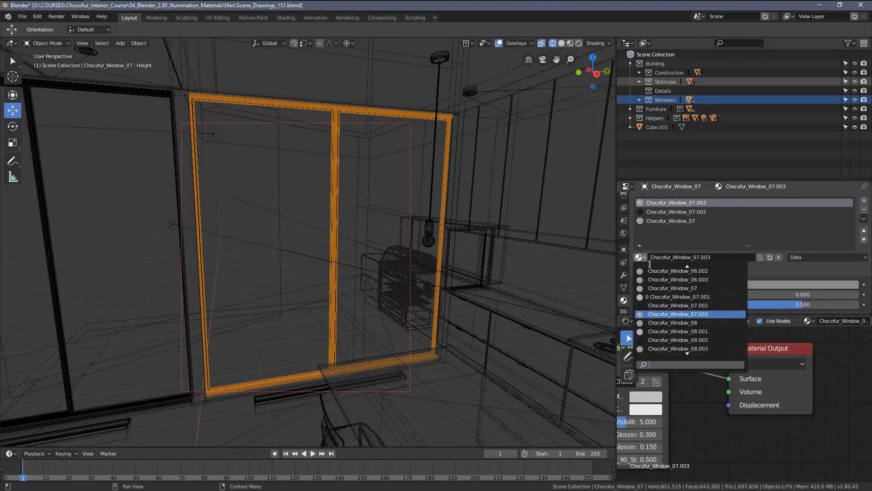
text(black)
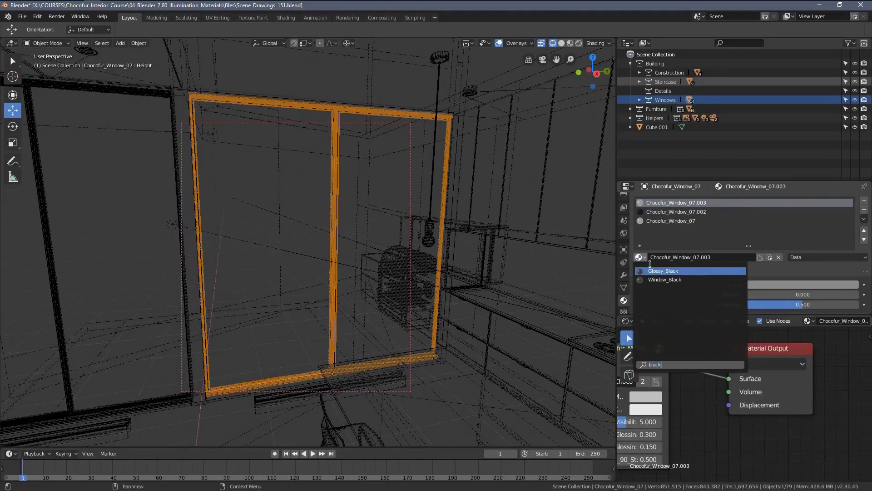
click(660, 279)
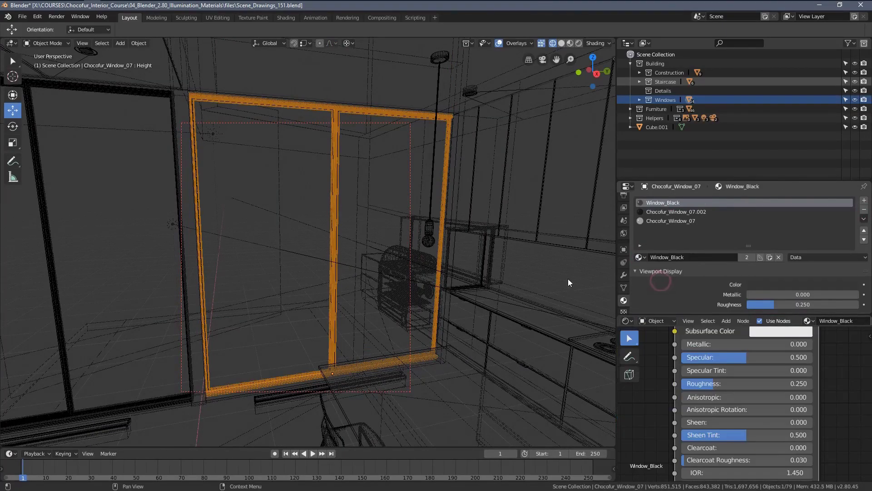
- Switch the viewport to Solid shading and select the neighbouring window that still has a grey frame
mouse_move(408, 201)
middle_down()
mouse_move(380, 210)
mouse_move(398, 195)
mouse_move(344, 210)
mouse_move(331, 233)
mouse_move(372, 220)
middle_up()
key(z)
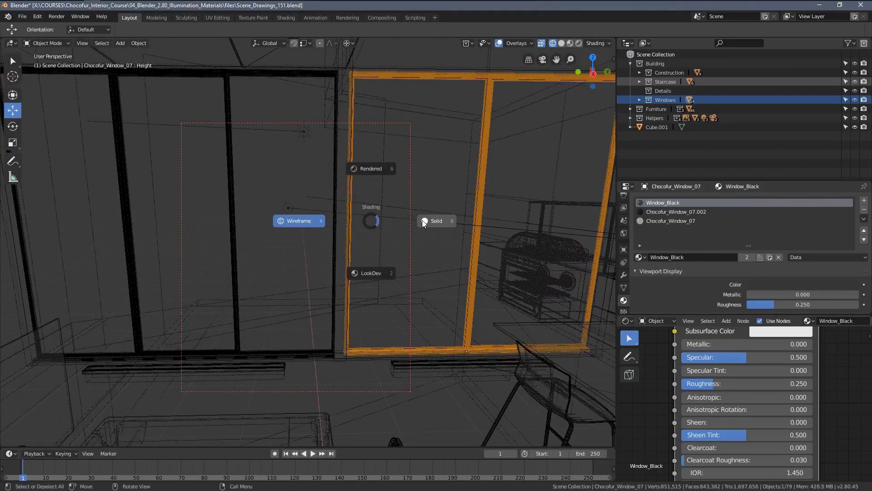
click(420, 220)
scroll(360, 222, up, 3)
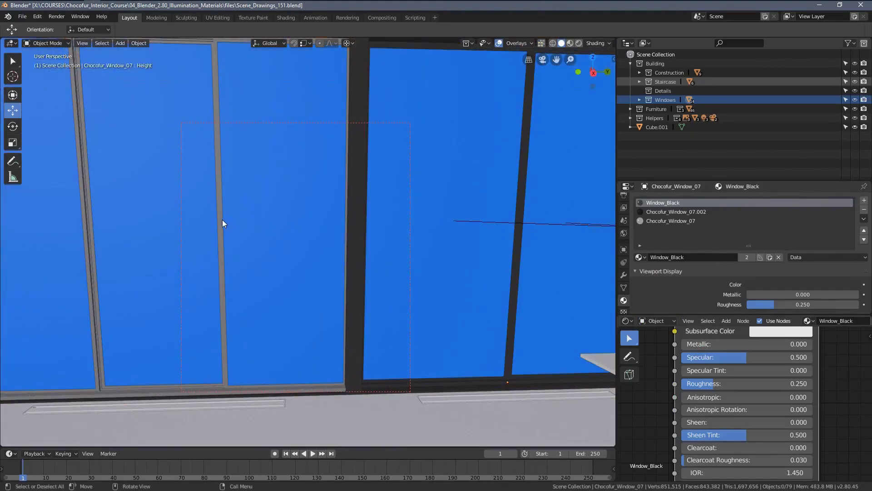
click(221, 220)
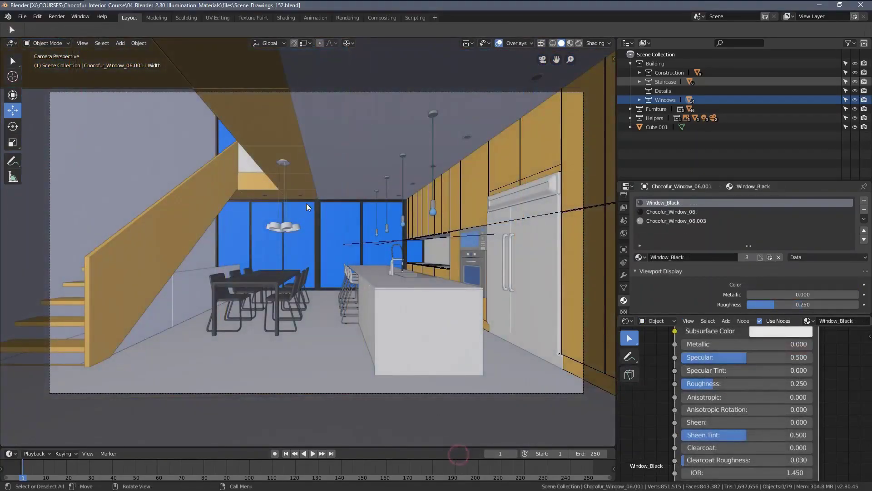
- Preview the camera view in Rendered shading with a render region around the windows and dining table
key(z)
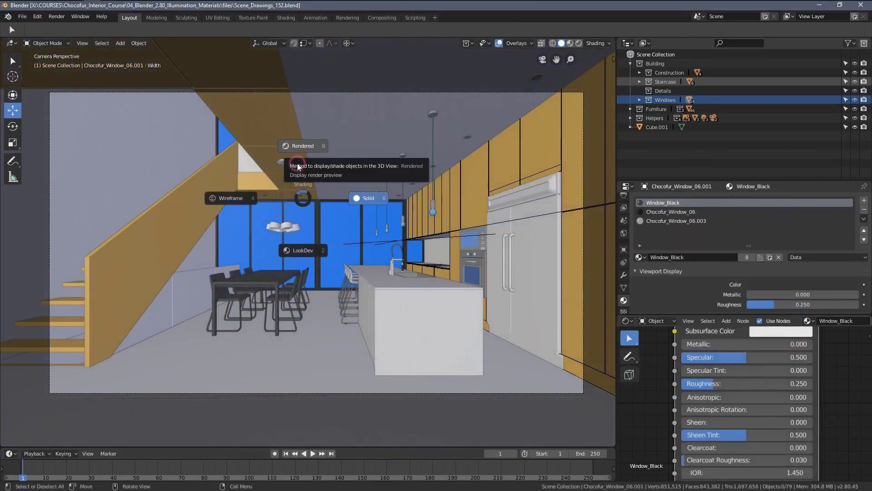
click(303, 146)
key(ctrl+b)
drag(174, 152, 435, 318)
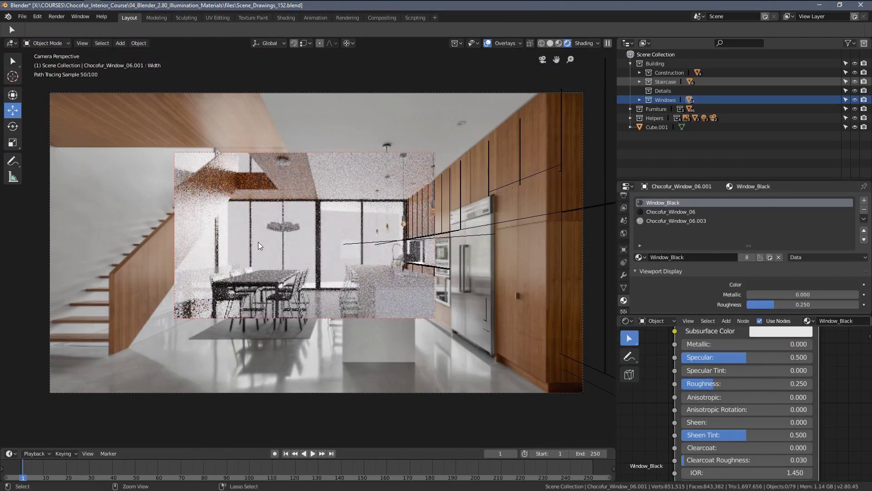
- Enlarge the render region to the full height of the view, then redraw it around the staircase, windows and dining table
key(ctrl+b)
mouse_move(122, 80)
mouse_down()
mouse_move(367, 370)
mouse_move(489, 424)
mouse_up()
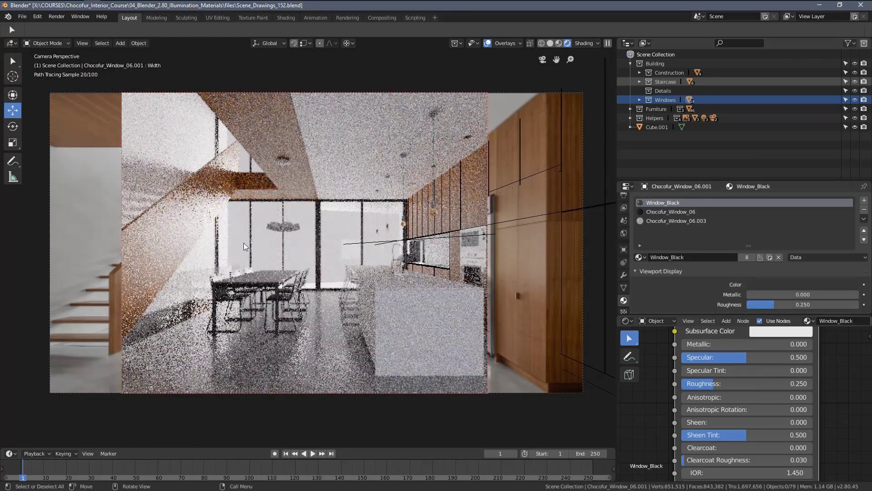
key(ctrl+b)
mouse_move(36, 148)
mouse_down()
mouse_move(382, 306)
mouse_move(392, 284)
mouse_move(372, 303)
mouse_up()
scroll(405, 218, up, 2)
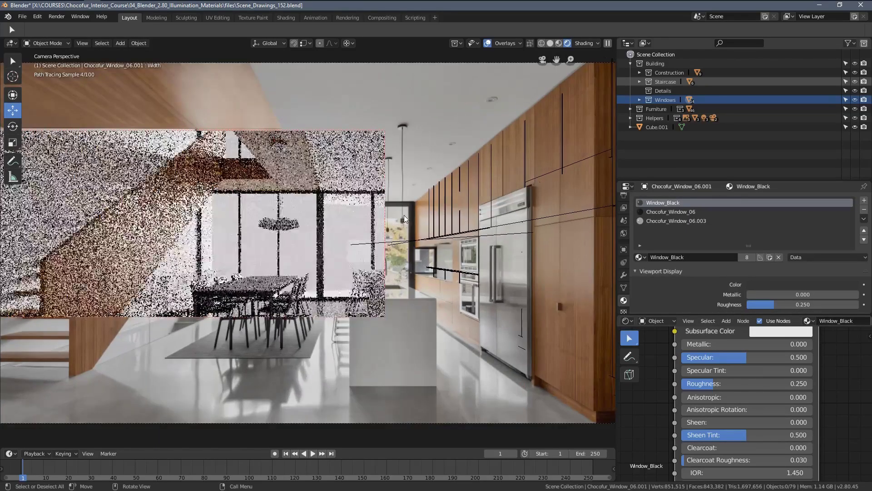
- Return to Solid shading and compare the dining table's Glossy_Black shader with the window frame's Window_Black shader
key(z)
key(6)
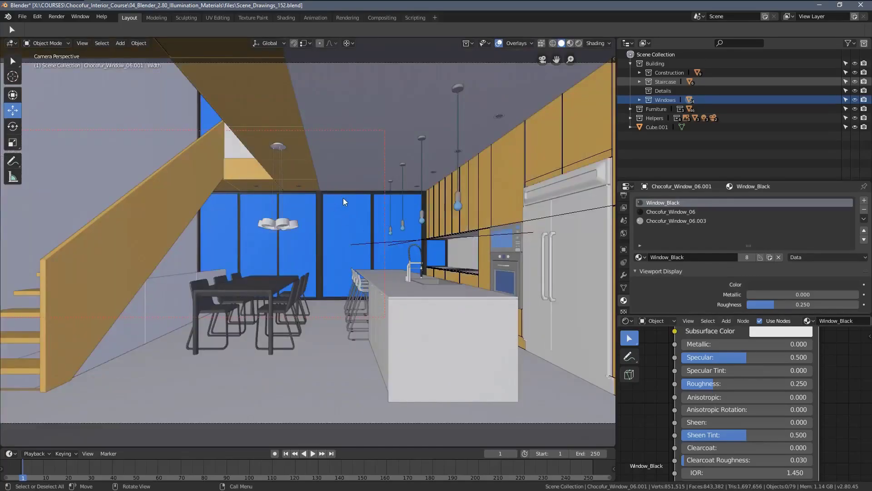
scroll(322, 197, down, 2)
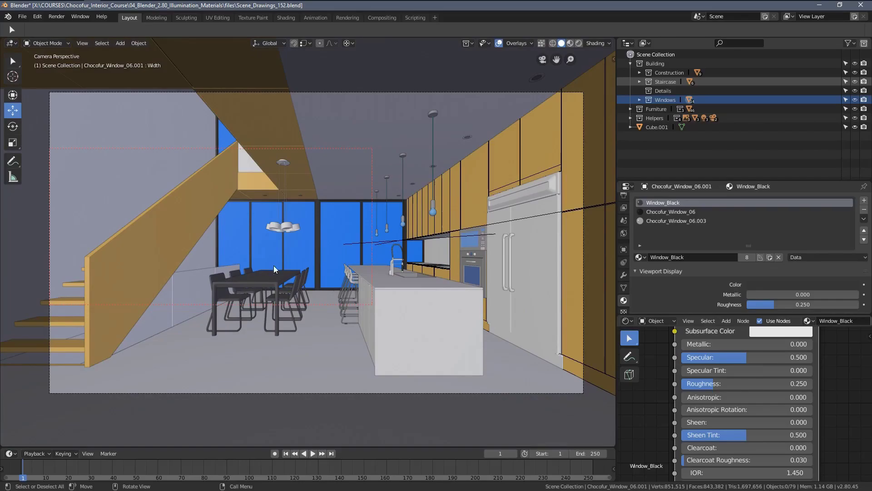
scroll(282, 270, up, 3)
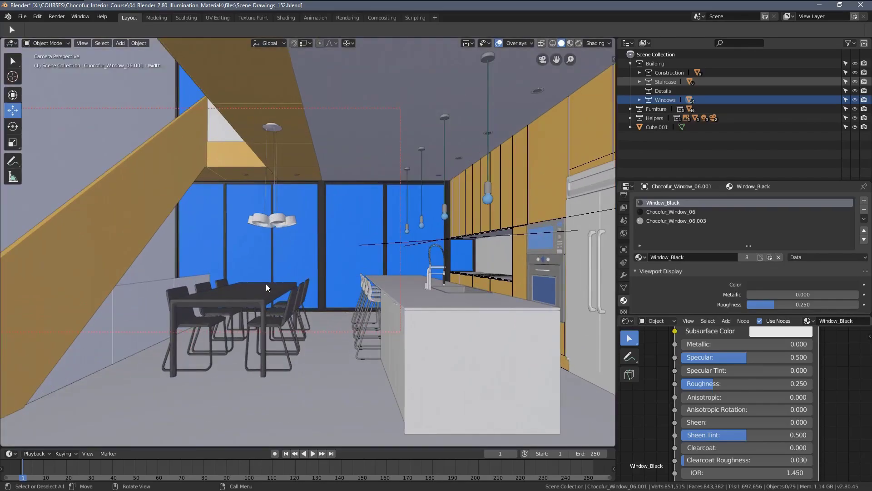
click(251, 290)
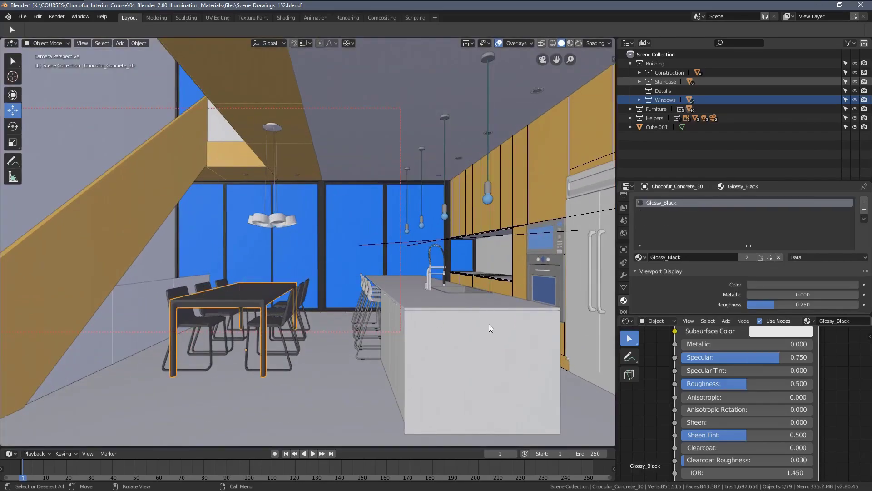
scroll(747, 377, down, 4)
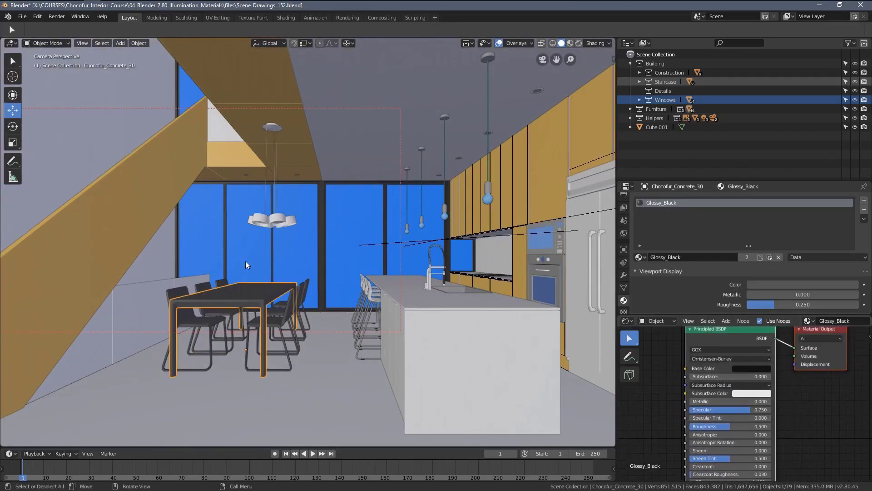
scroll(304, 240, up, 2)
click(328, 203)
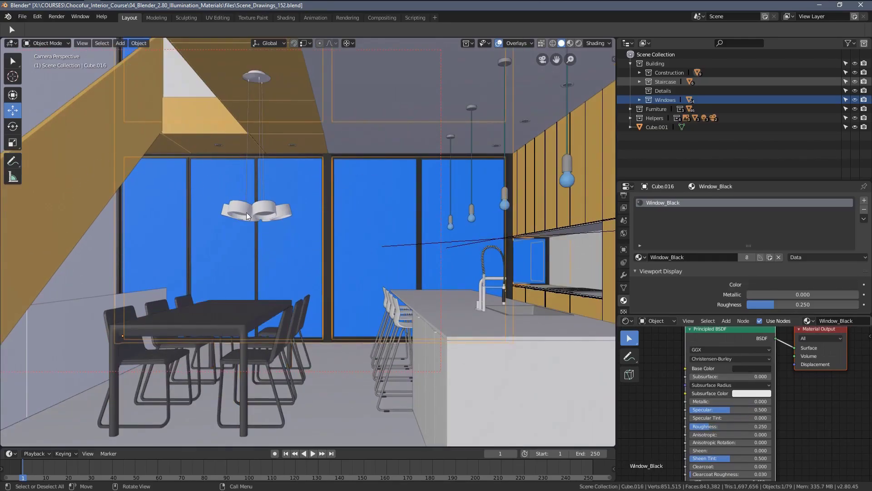
scroll(222, 236, down, 3)
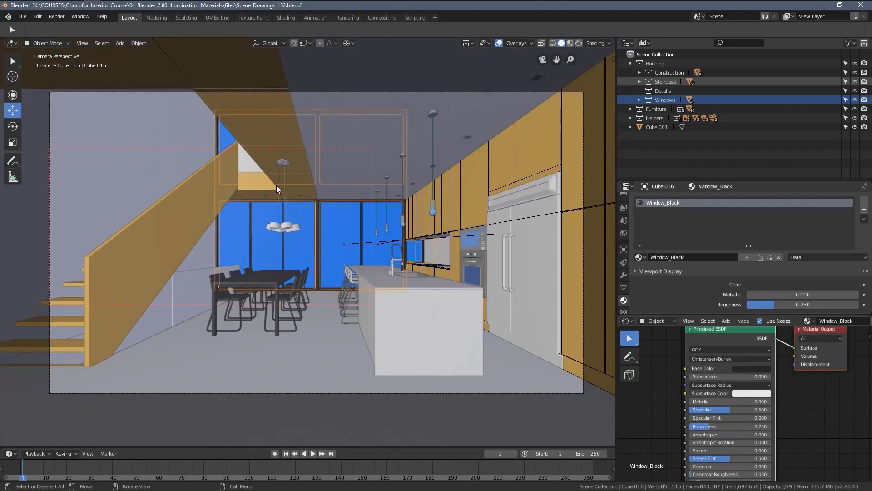
scroll(394, 242, up, 1)
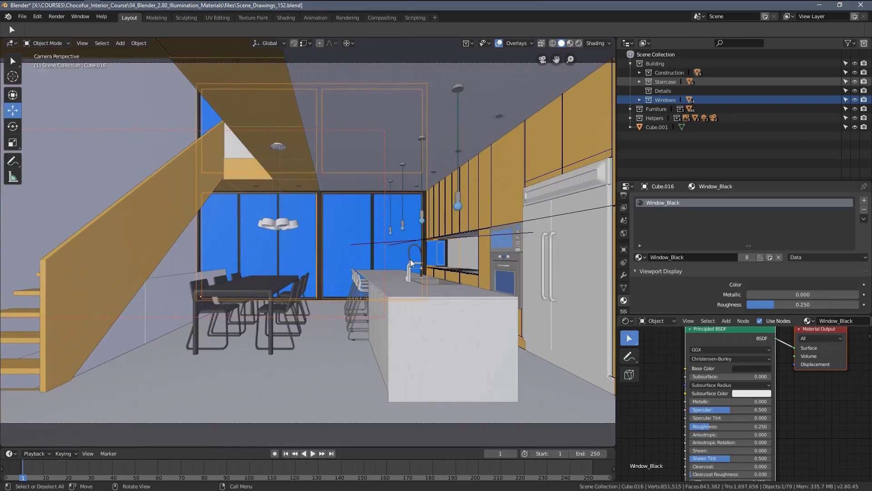
key(alt+a)
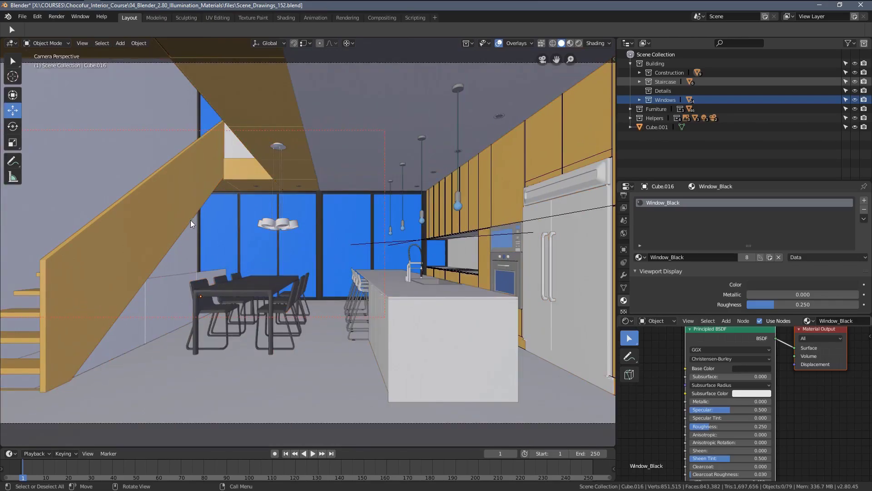
scroll(196, 220, down, 2)
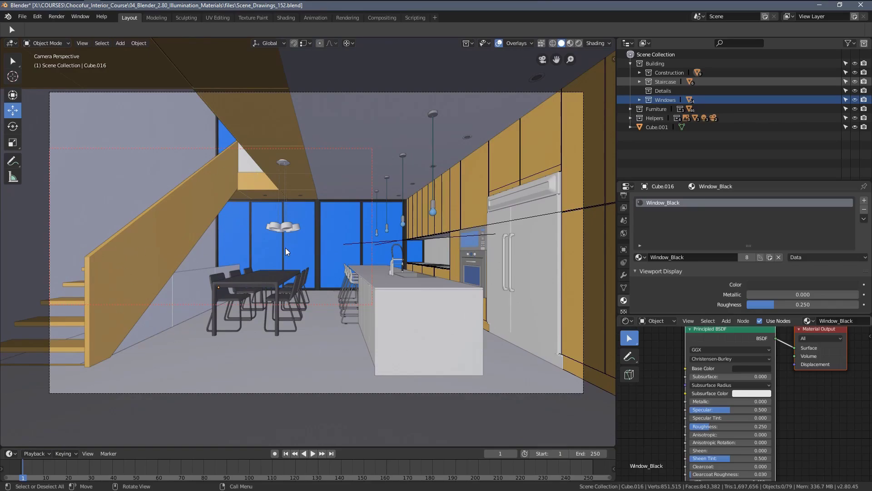
scroll(267, 286, up, 1)
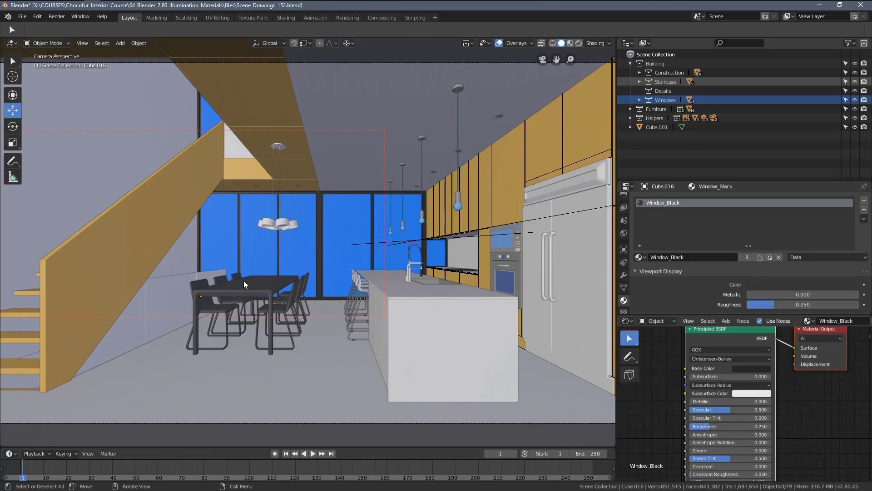
scroll(320, 233, up, 3)
click(328, 226)
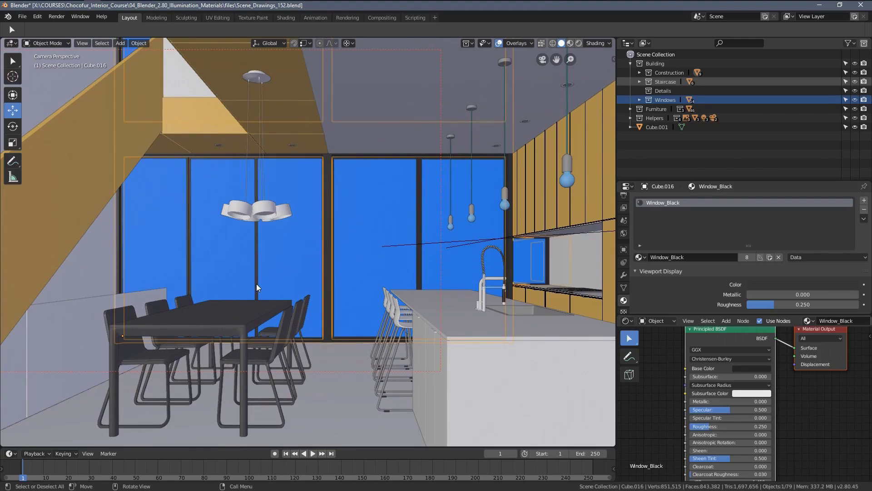
scroll(256, 283, down, 4)
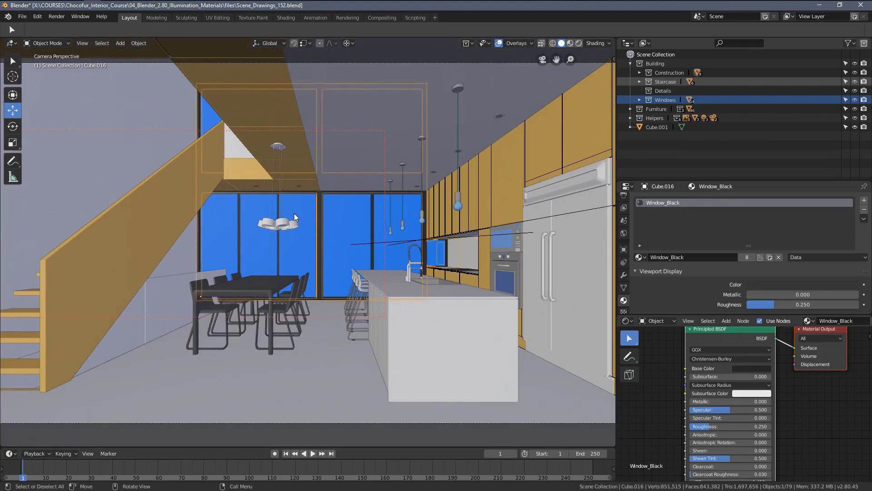
- Check the materials assigned to the window behind the dining table, the glass panel beside the stairs and the wooden staircase side
click(300, 212)
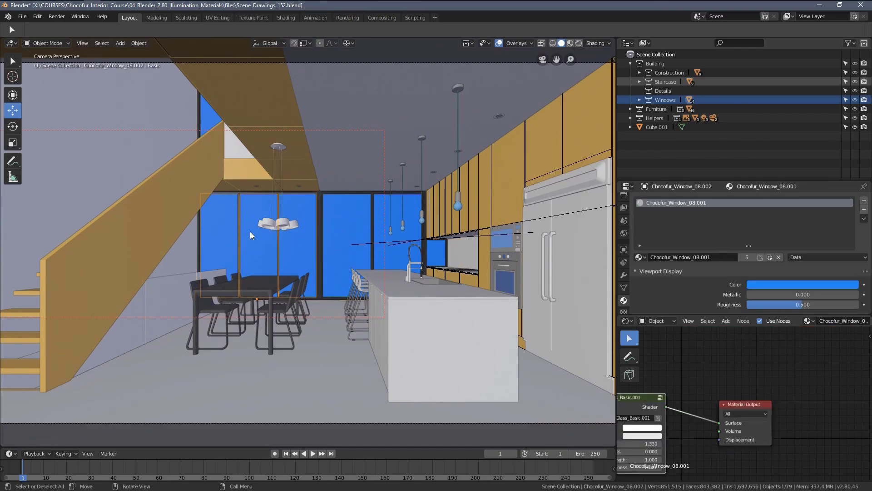
click(176, 290)
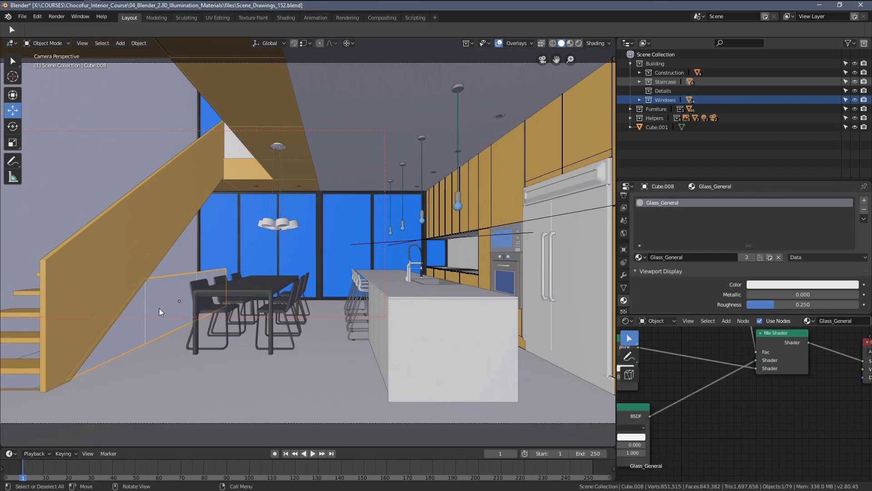
click(194, 182)
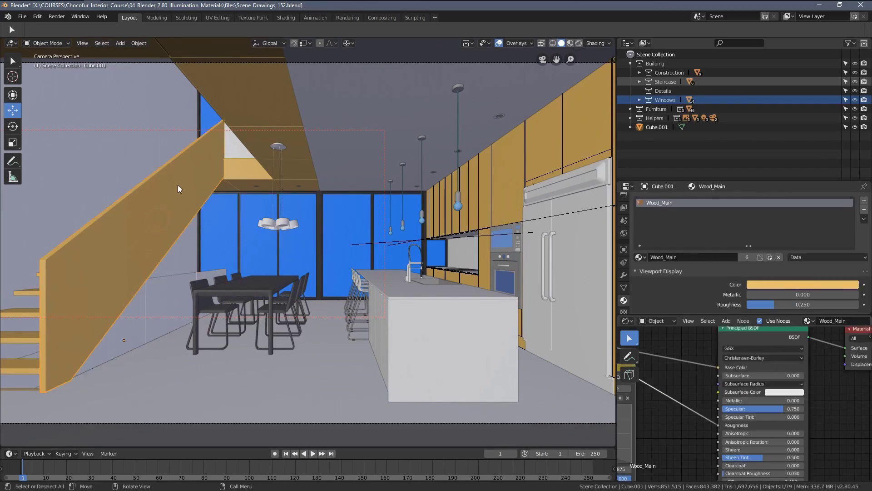
scroll(266, 280, down, 2)
scroll(277, 277, up, 2)
key(alt+a)
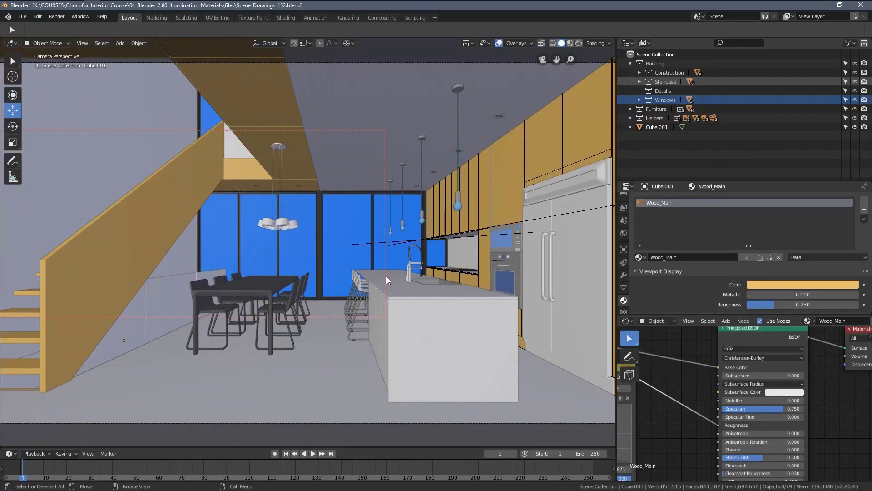
- Examine the kitchen island and the window behind the bar stools for their assigned materials
click(386, 277)
scroll(384, 274, up, 3)
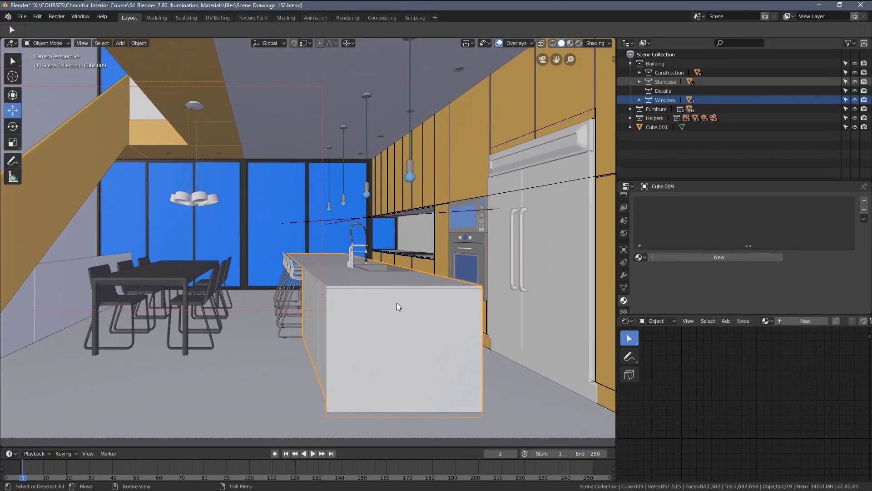
scroll(349, 289, up, 2)
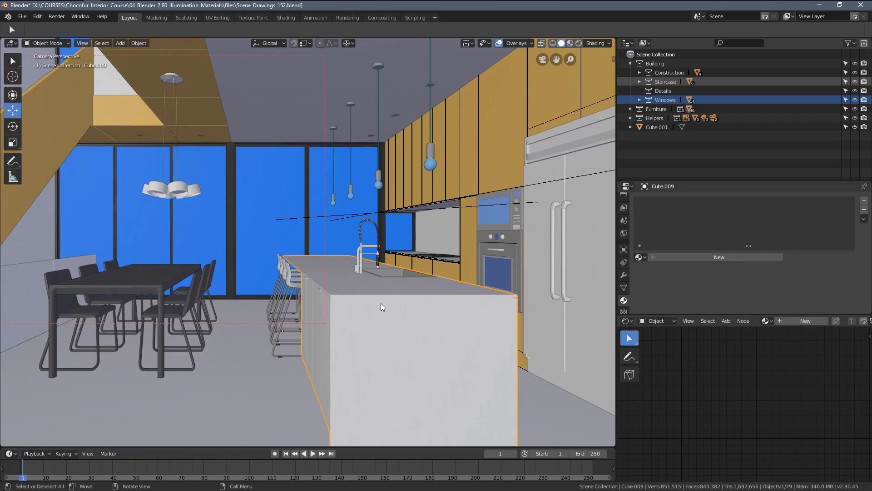
click(282, 271)
click(281, 269)
scroll(279, 271, up, 3)
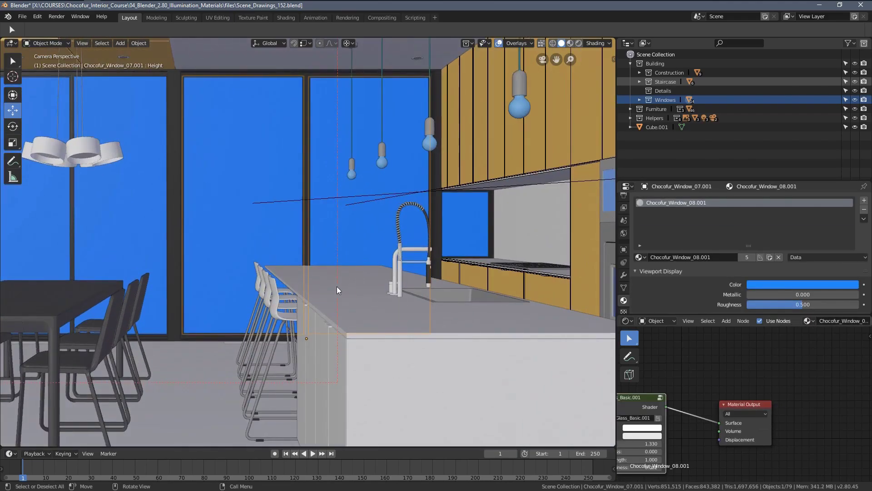
scroll(349, 286, down, 3)
shift+middle_drag(375, 295, 340, 265)
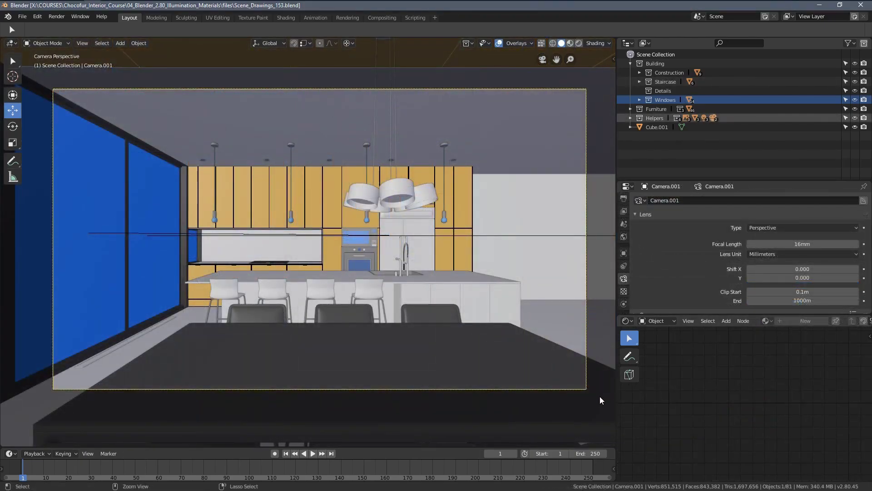
- Preview the kitchen-facing camera view in Rendered shading with a render region around the large window and adjoining cabinets
key(b)
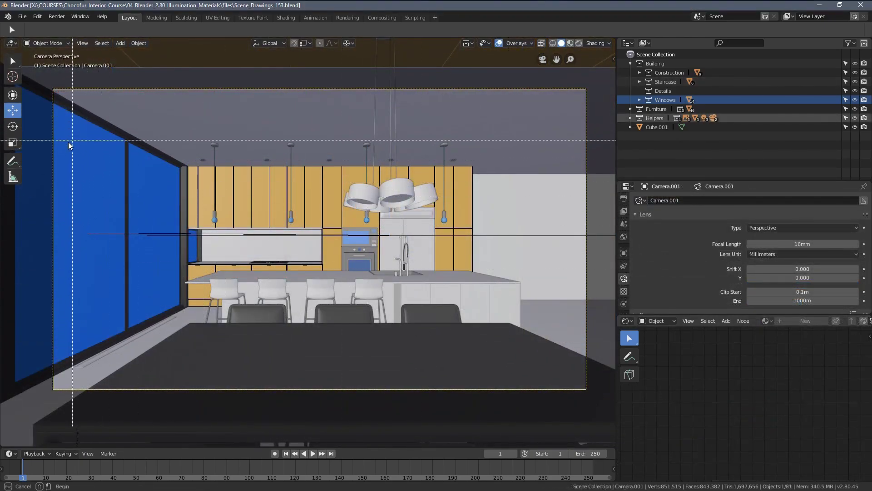
drag(43, 133, 287, 337)
key(z)
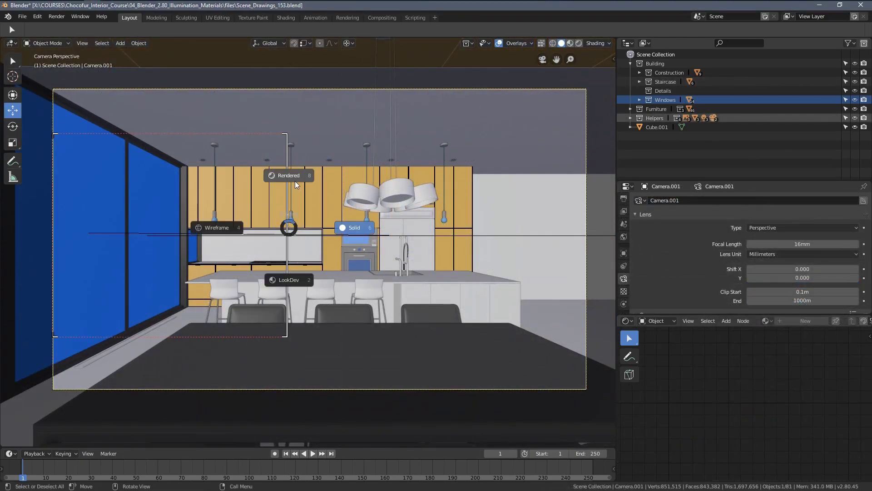
click(294, 178)
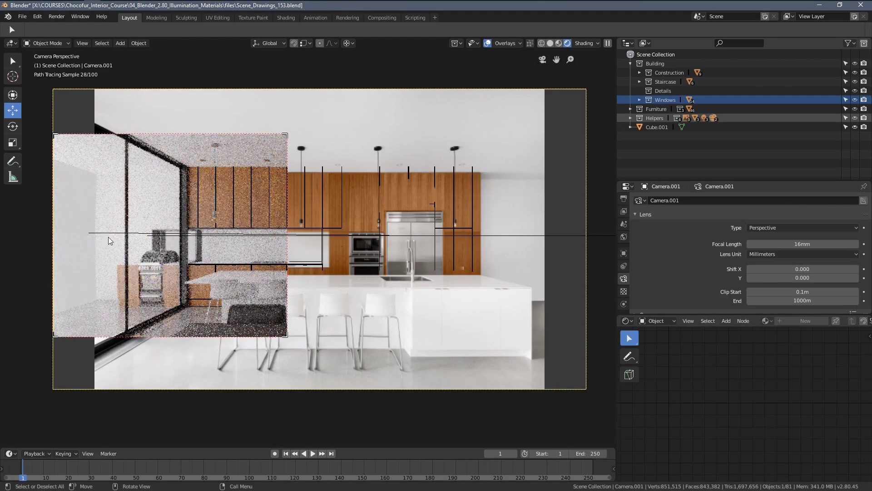
shift+middle_drag(184, 255, 192, 248)
scroll(205, 254, up, 2)
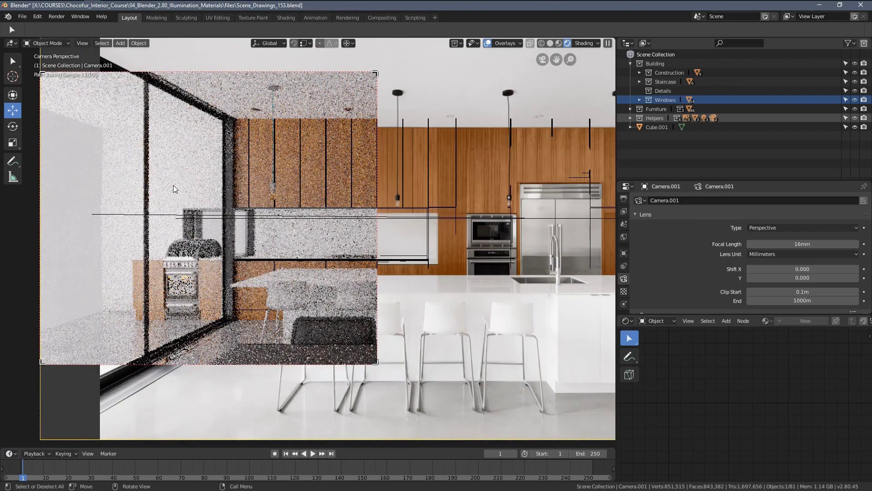
- Select the large window's glass and set Glass_IOR to 1.000 in its Chocofur_Glass_Basic.001 node
click(173, 185)
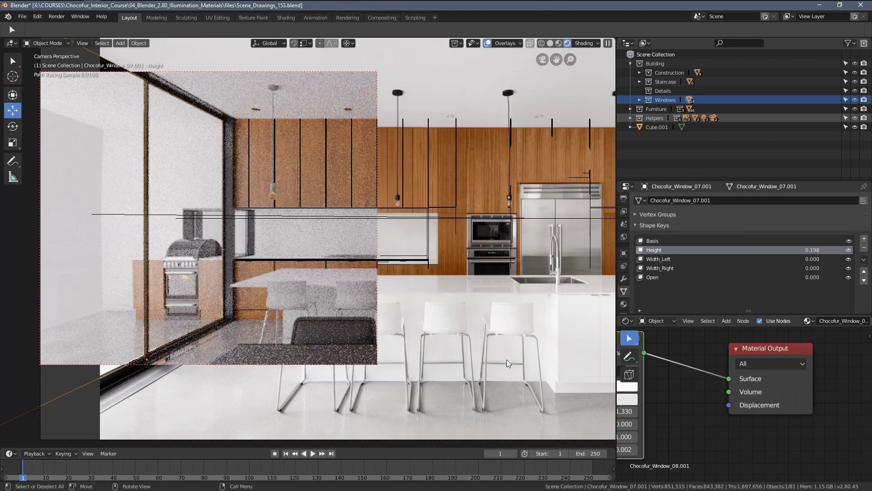
middle_drag(656, 417, 800, 412)
scroll(705, 393, down, 3)
scroll(705, 392, up, 1)
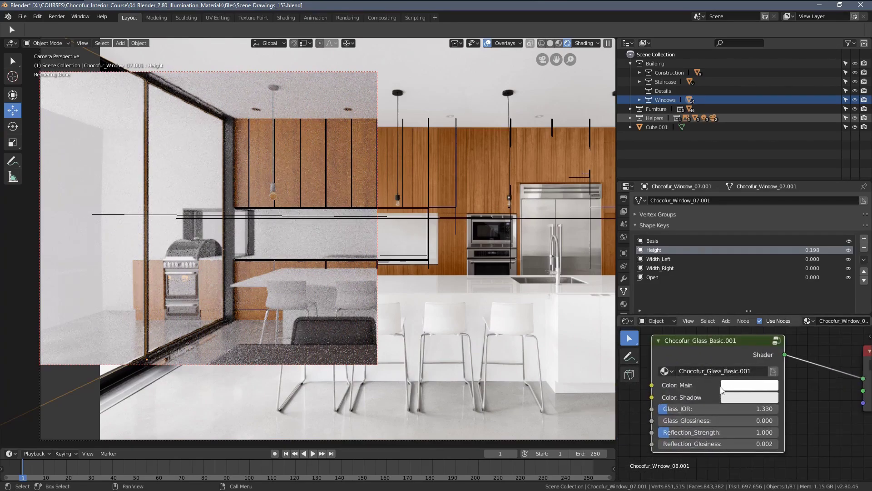
click(740, 408)
text(1.33)
key(Return)
scroll(146, 207, down, 3)
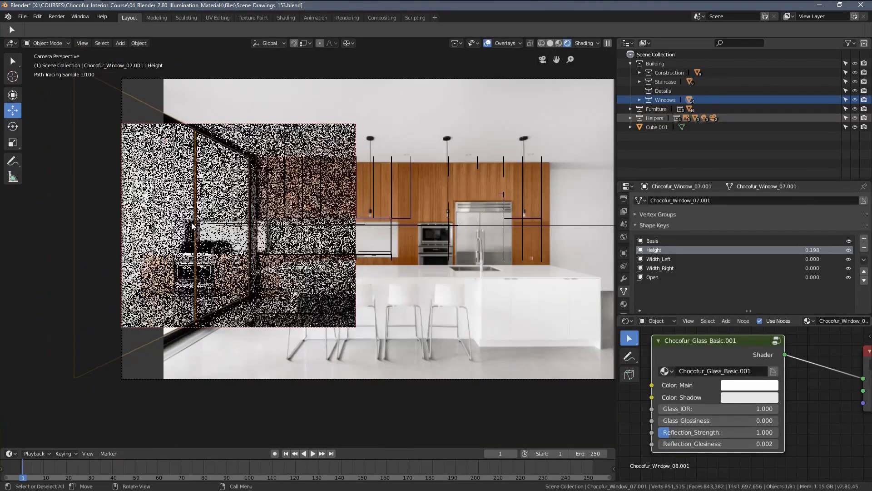
- Enlarge the render region to cover the whole camera view and review the kitchen with the adjusted window glass
key(ctrl+b)
mouse_move(121, 89)
mouse_down()
mouse_move(491, 329)
mouse_move(599, 375)
mouse_up()
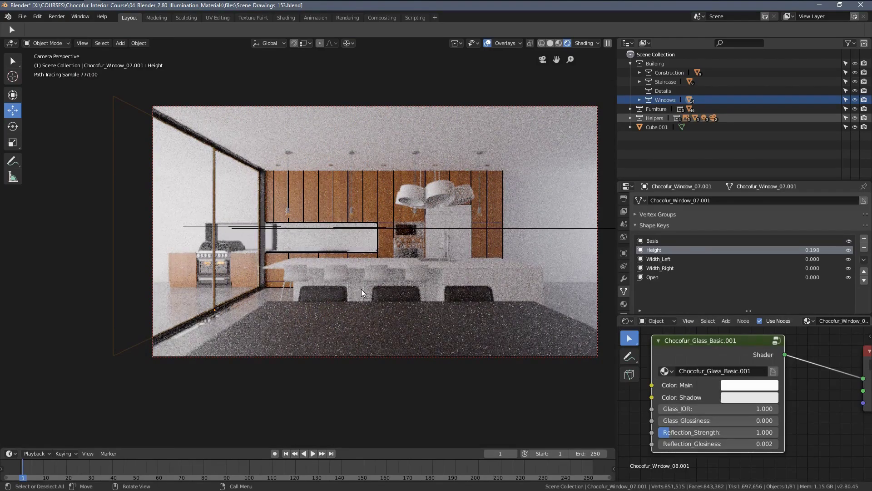
scroll(362, 299, up, 1)
- Hide the dining table, the chairs in front of the kitchen island and the hanging lamp above them
click(367, 328)
key(h)
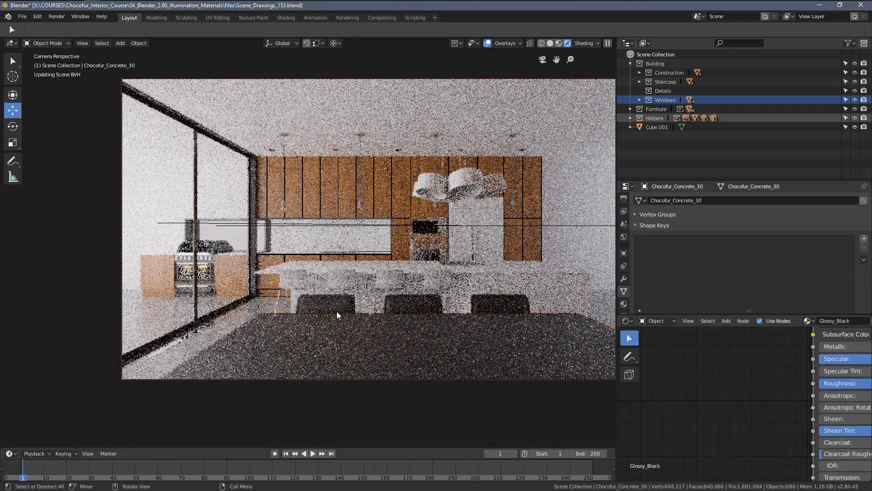
click(335, 315)
key(h)
click(401, 323)
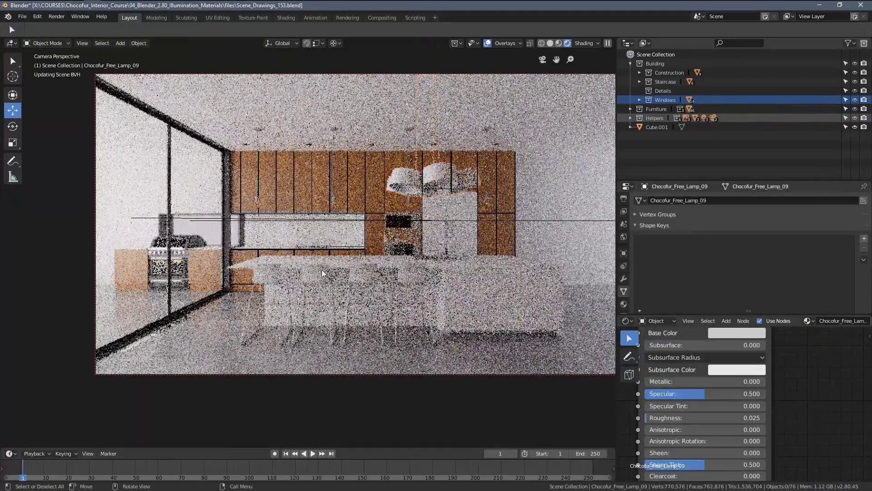
key(h)
- Select the bar stool nearest the window and draw a render region closely around it
scroll(323, 271, up, 2)
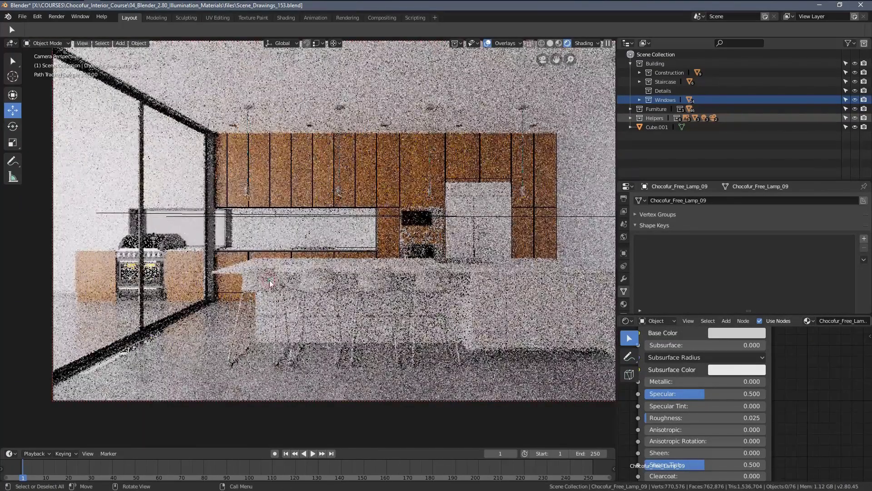
click(270, 281)
key(b)
drag(191, 230, 332, 369)
scroll(342, 339, up, 6)
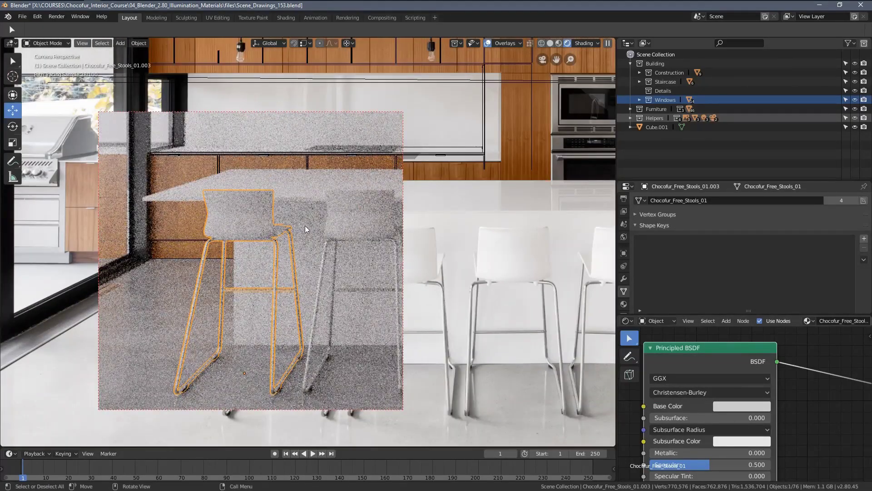
- Show the stool's material slots and select a seat face in Edit Mode to identify its material, then return to Object Mode
click(623, 303)
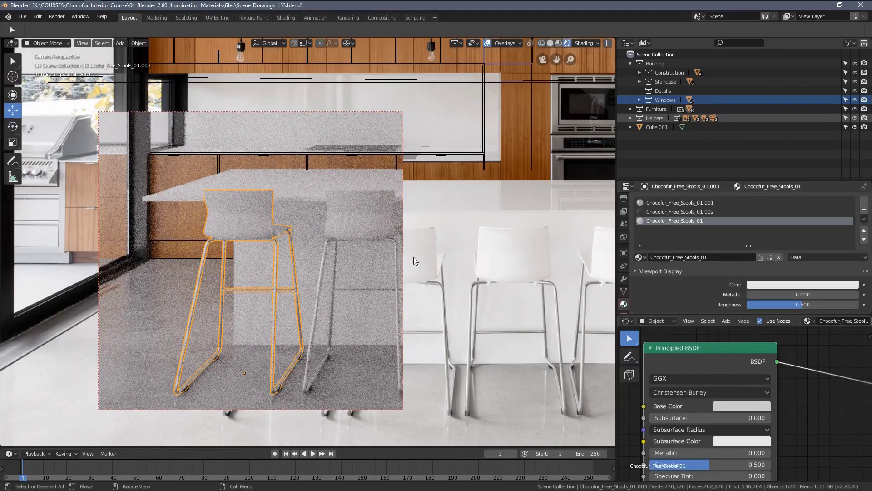
key(Tab)
key(alt+a)
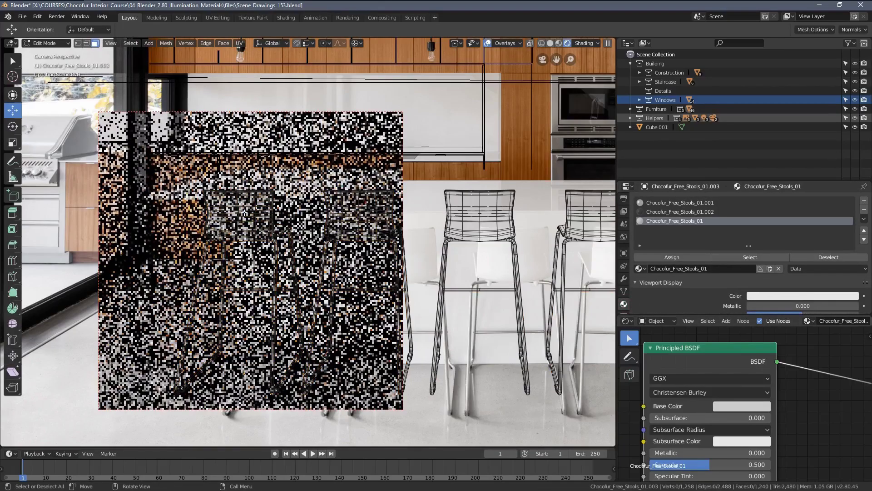
click(244, 212)
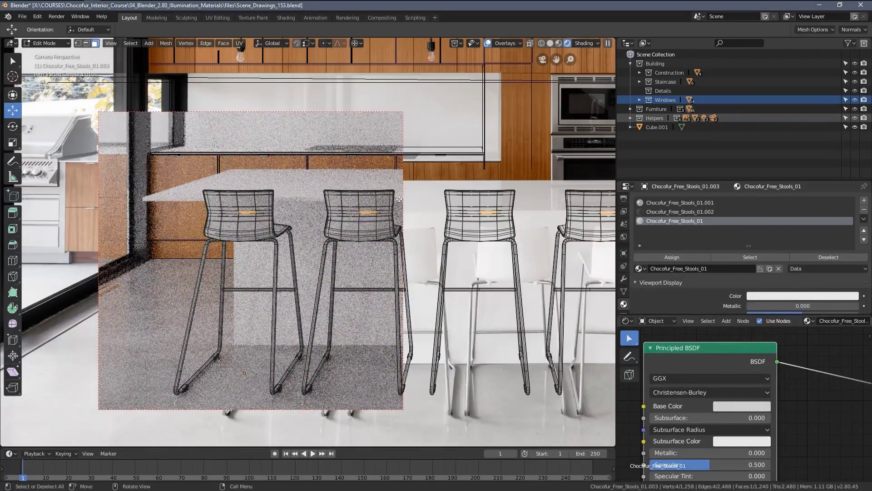
key(Tab)
- Switch to Solid shading and rename the stool's Chocofur_Free_Stools_01 material to Glossy_White
key(z)
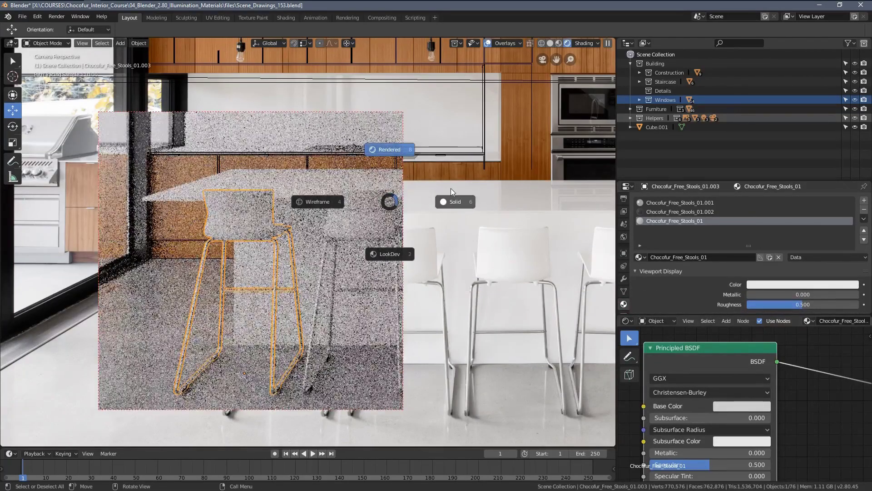
click(689, 249)
click(691, 257)
text(Glossy_White)
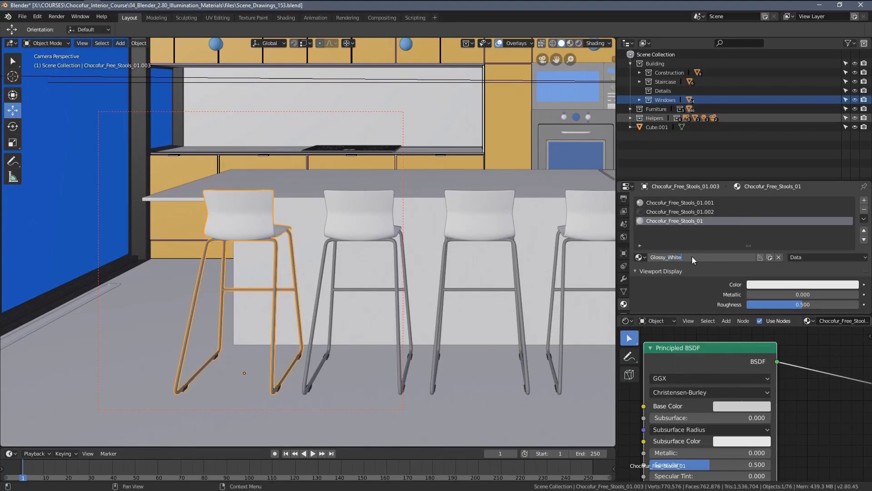
key(Return)
- Select the kitchen island and assign the existing Glossy_White material to it
scroll(471, 246, down, 6)
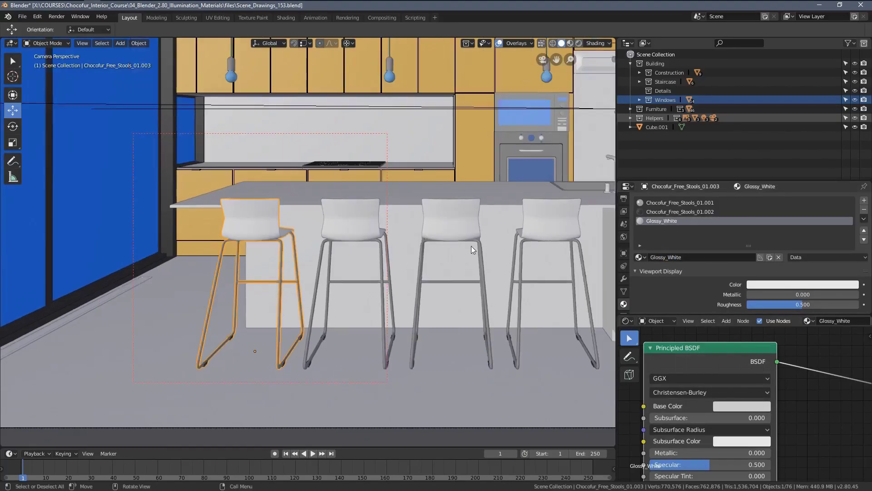
click(489, 246)
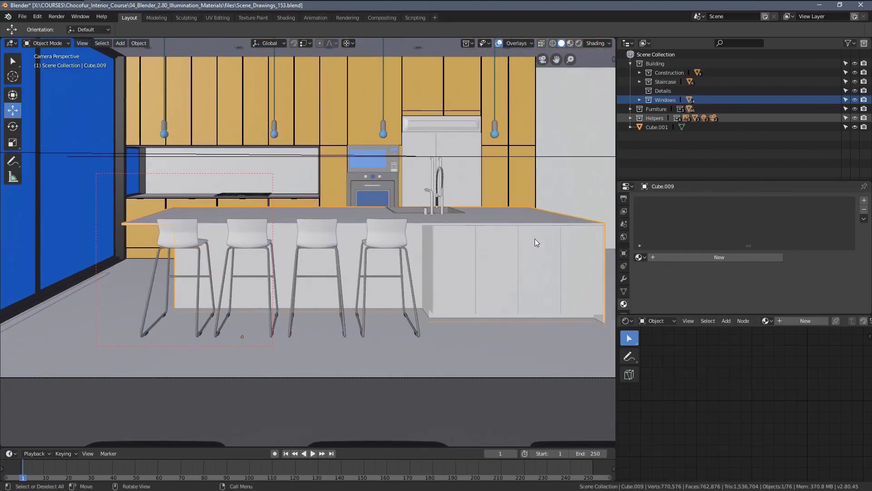
click(639, 257)
text(white)
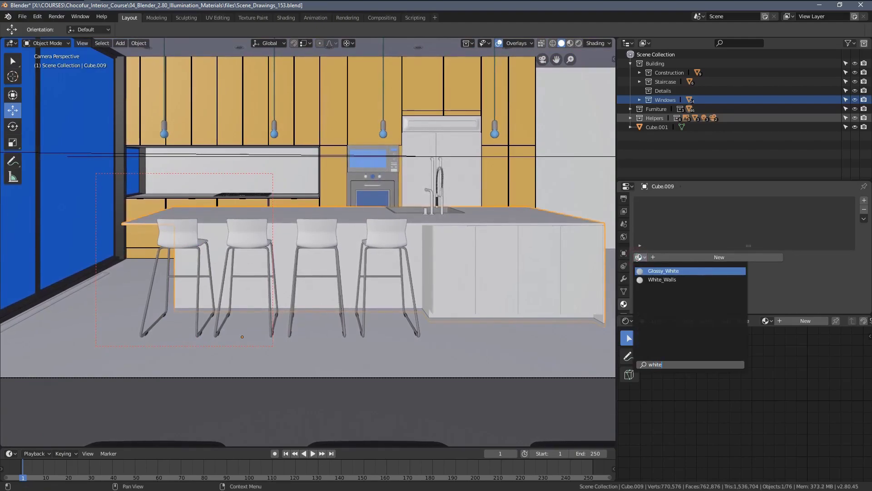
key(Return)
- Preview the staircase camera view in Rendered shading with a render region around the kitchen island and stools
scroll(394, 252, down, 3)
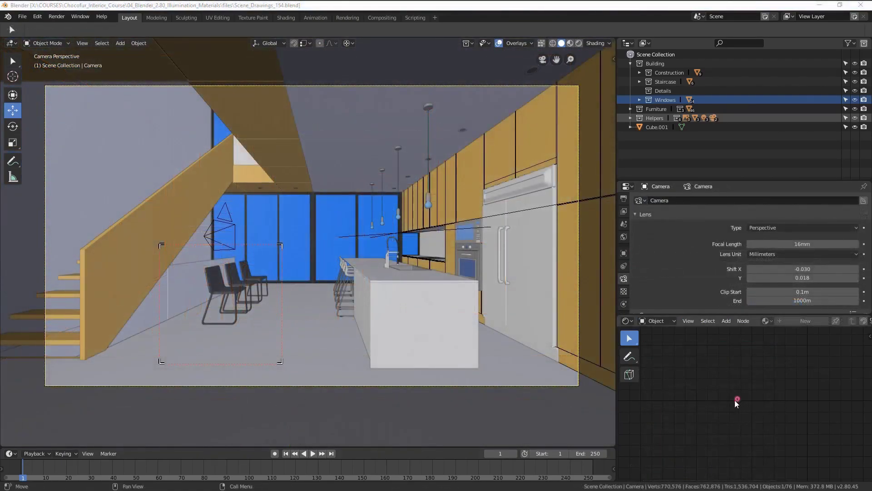
scroll(350, 249, up, 3)
key(ctrl+b)
drag(291, 214, 497, 355)
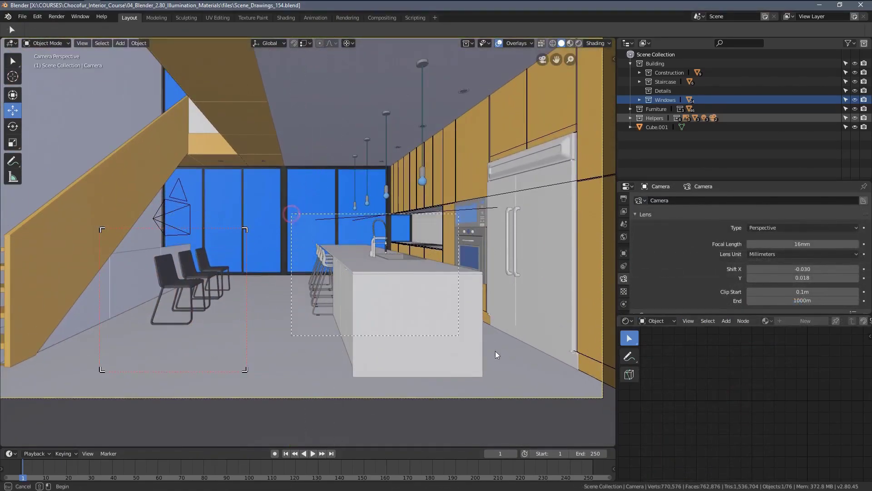
drag(512, 394, 512, 394)
key(z)
click(399, 222)
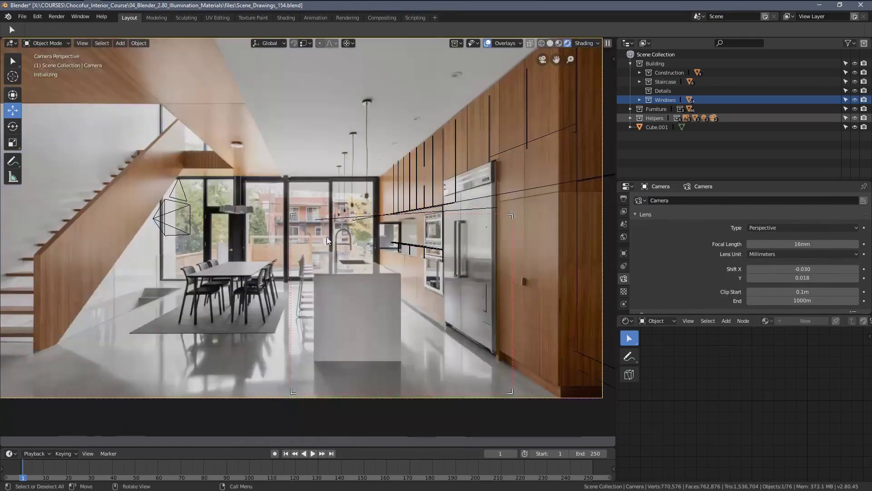
- Redraw the render region as a narrow band around the island's countertop and inspect its surface
scroll(363, 278, up, 2)
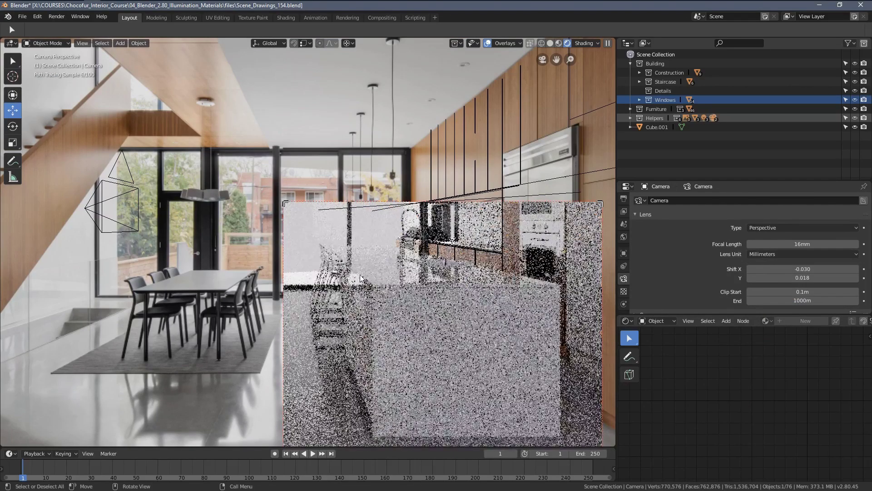
shift+middle_drag(414, 287, 399, 268)
scroll(398, 266, up, 2)
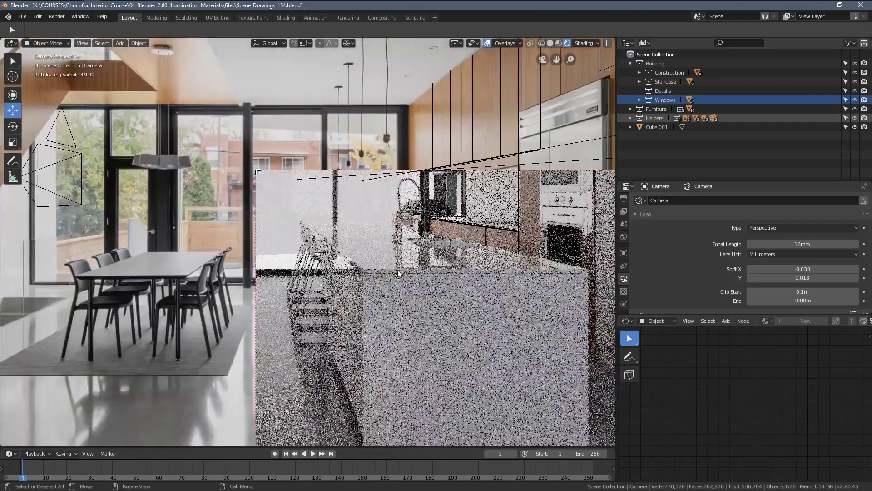
key(ctrl+b)
drag(303, 209, 587, 287)
scroll(435, 249, up, 1)
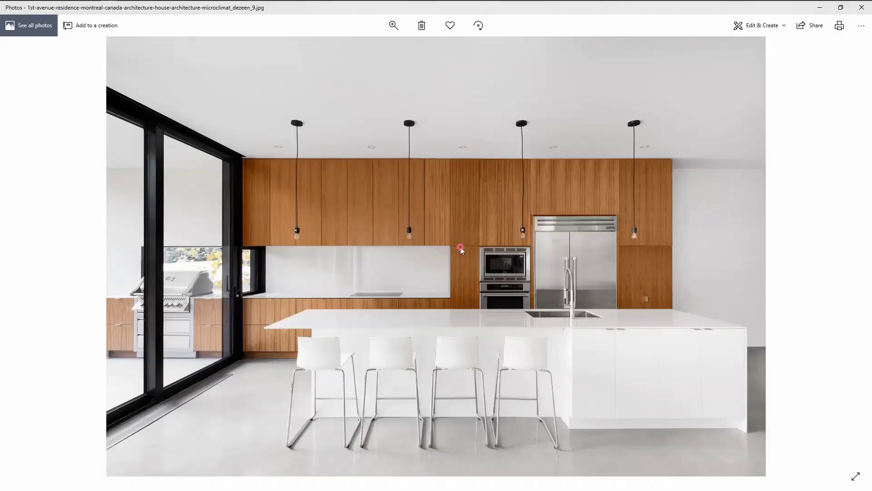
- Switch to Photos and browse the reference images of the kitchen for the island's white surface
key(Right)
key(Right)
key(Right)
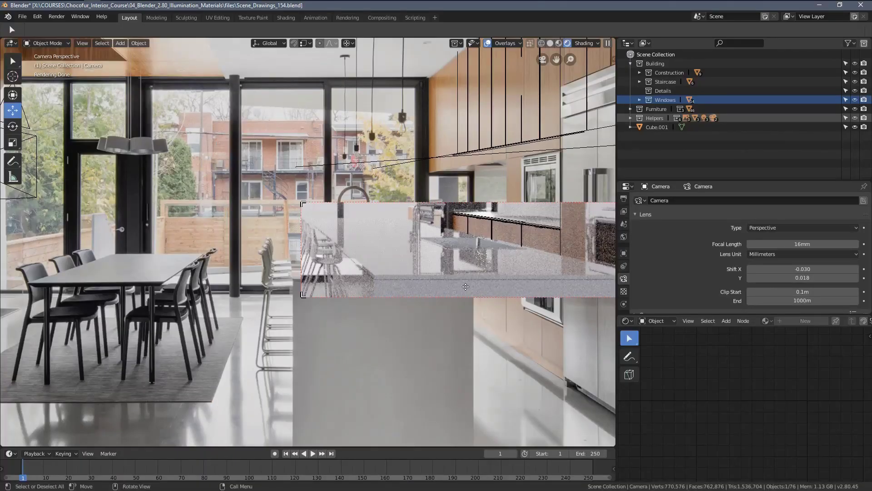
- Redraw the render region around the whole kitchen island and save the scene incrementally as Scene_Drawings_155.blend
scroll(433, 280, down, 2)
key(ctrl+b)
mouse_move(249, 168)
mouse_down()
mouse_move(575, 412)
mouse_move(589, 454)
mouse_up()
key(ctrl+alt+s)
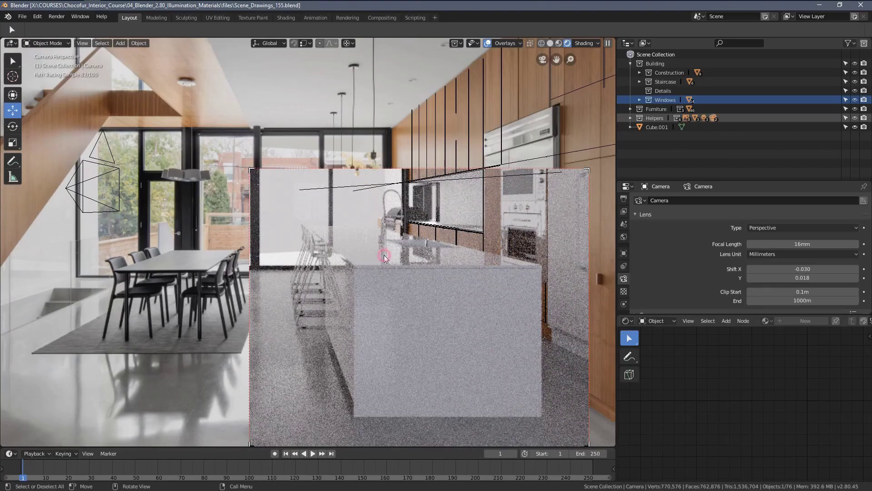
- Select the kitchen island, make its Glossy_White material a single-user copy and rename it Glossy_White_Table_01
click(383, 255)
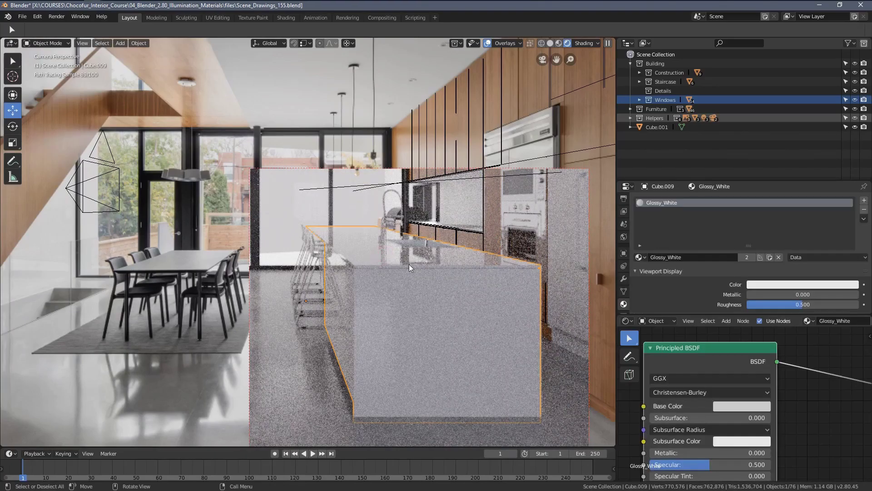
click(746, 257)
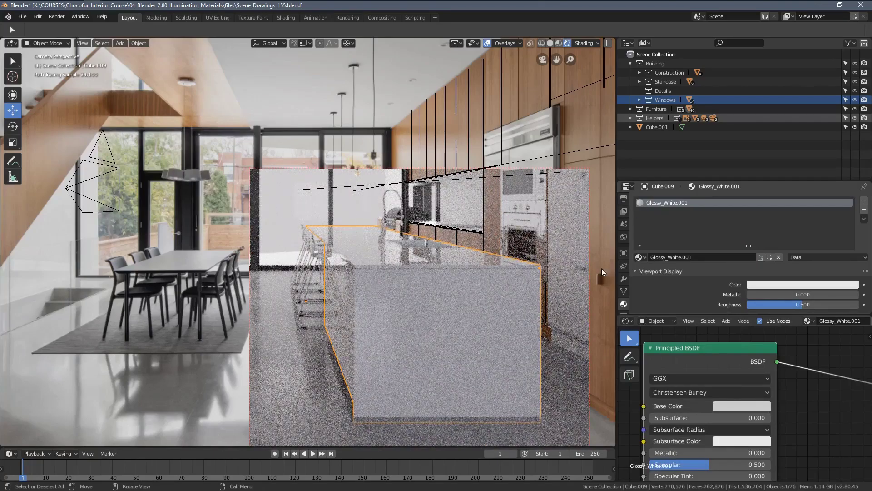
click(682, 257)
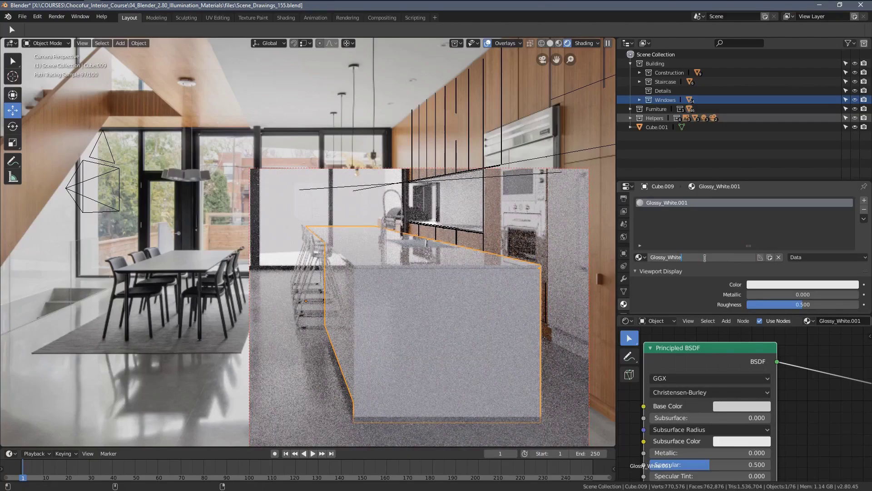
text(_Table_01)
key(Return)
- Set the roughness of the Glossy_White_Table_01 material's Principled BSDF to 0.3
middle_drag(728, 402, 730, 328)
scroll(693, 426, up, 1)
drag(664, 415, 709, 416)
click(707, 415)
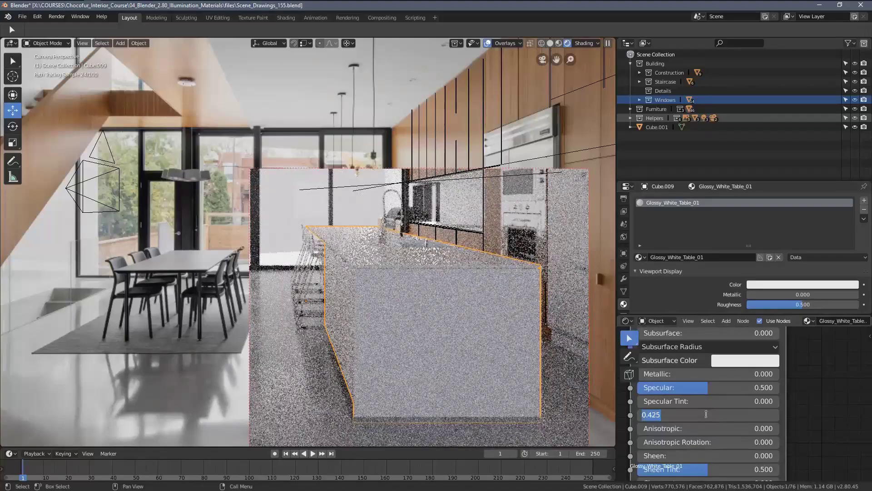
text(.3)
key(Return)
- Switch to Photos, examine the island's front and countertop in the kitchen reference image, and return to Blender
key(alt+Tab)
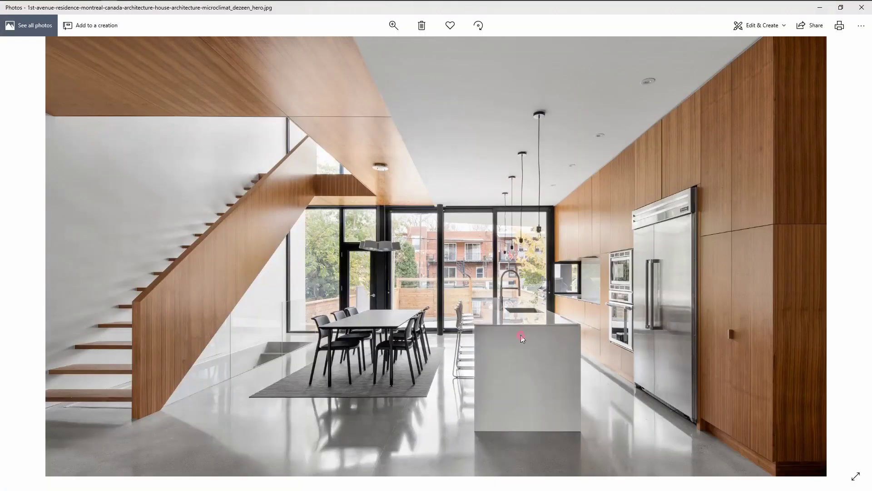
scroll(521, 335, up, 3)
drag(533, 367, 497, 276)
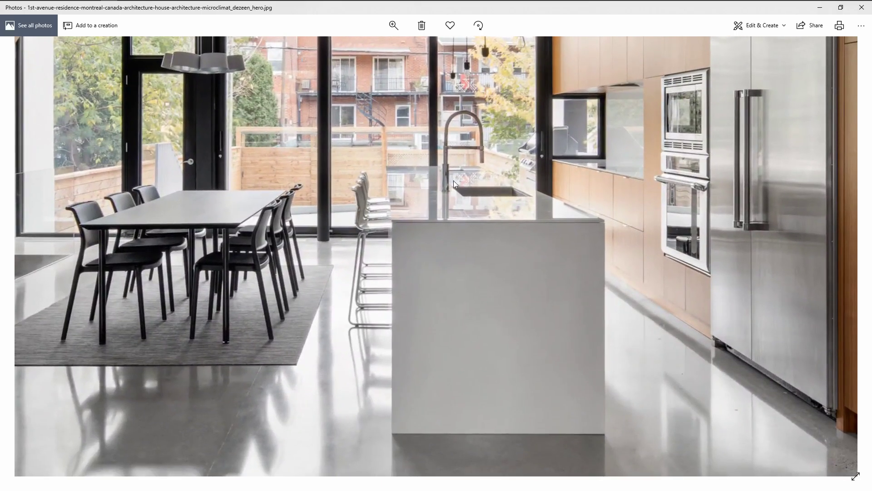
scroll(408, 204, down, 2)
key(alt+Tab)
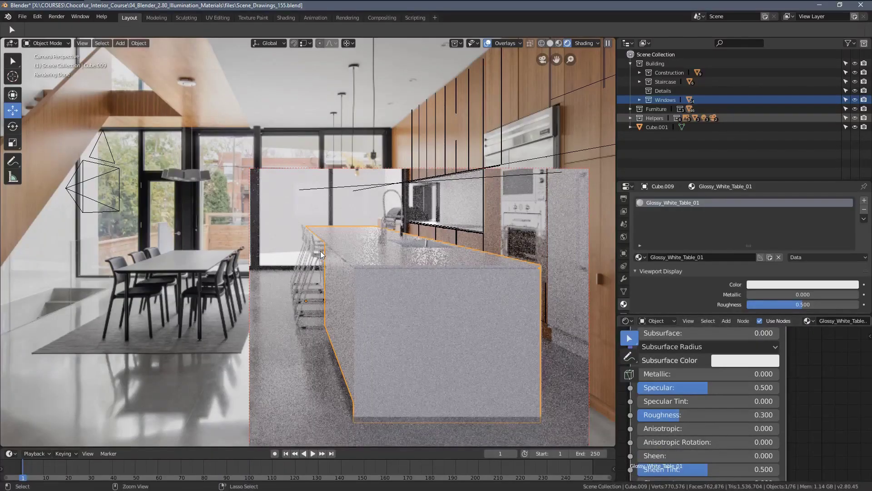
- Redraw the render region as a band around the island's countertop and stool backs, and deselect everything
key(ctrl+b)
drag(339, 279, 338, 277)
scroll(386, 250, up, 5)
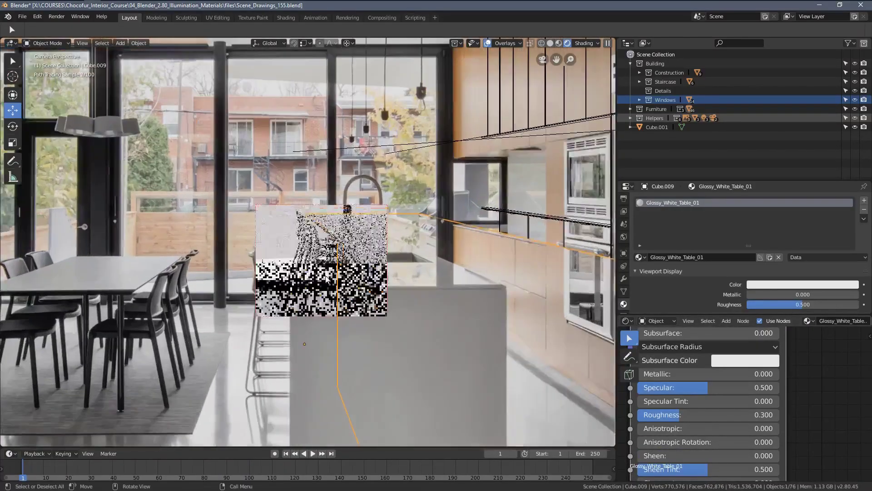
key(ctrl+b)
drag(257, 178, 537, 295)
key(a)
key(alt+a)
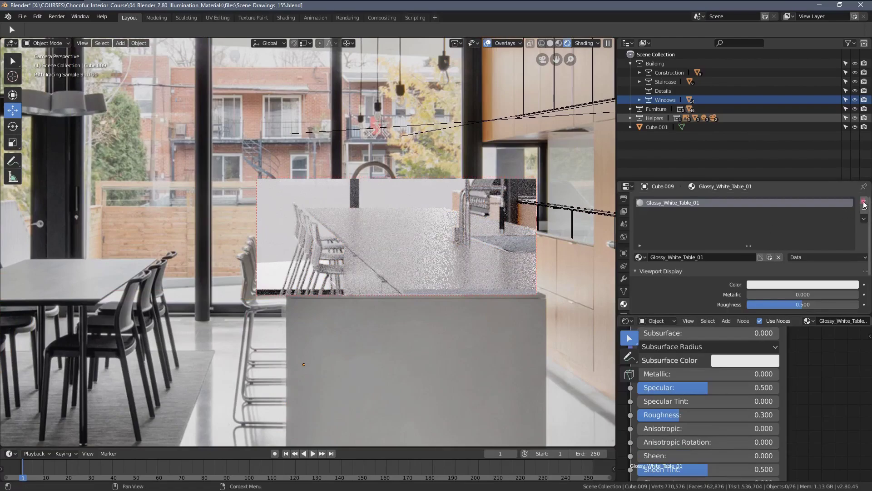
- Add a second material slot to the kitchen island and fill it with the existing Glossy_White material
click(863, 202)
click(639, 258)
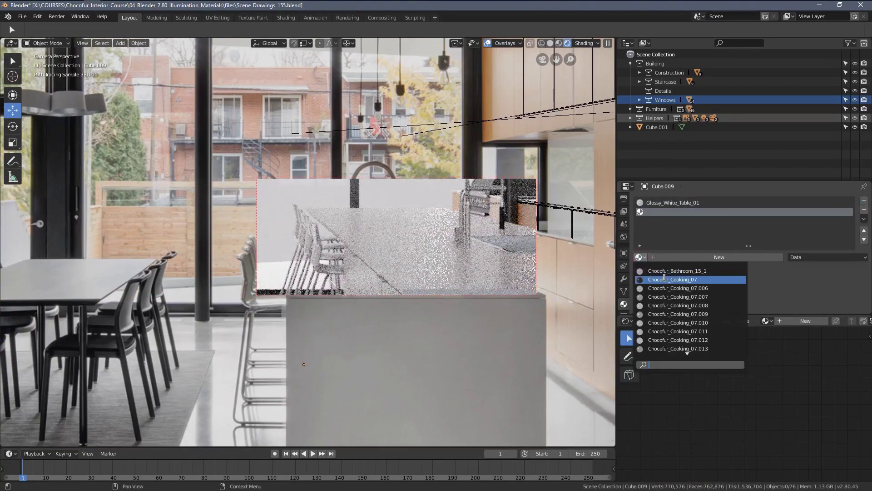
text(whit)
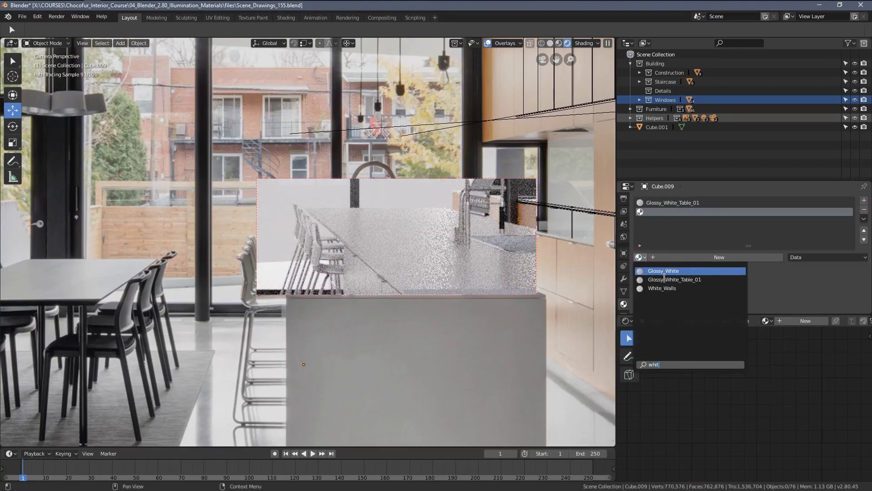
click(673, 271)
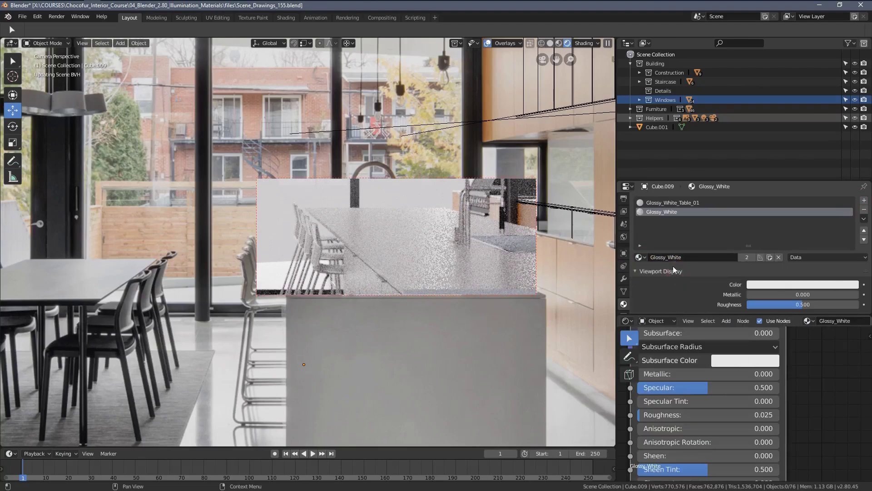
- Assign Glossy_White to the linked countertop faces of the island and redraw the render region around the island
key(Tab)
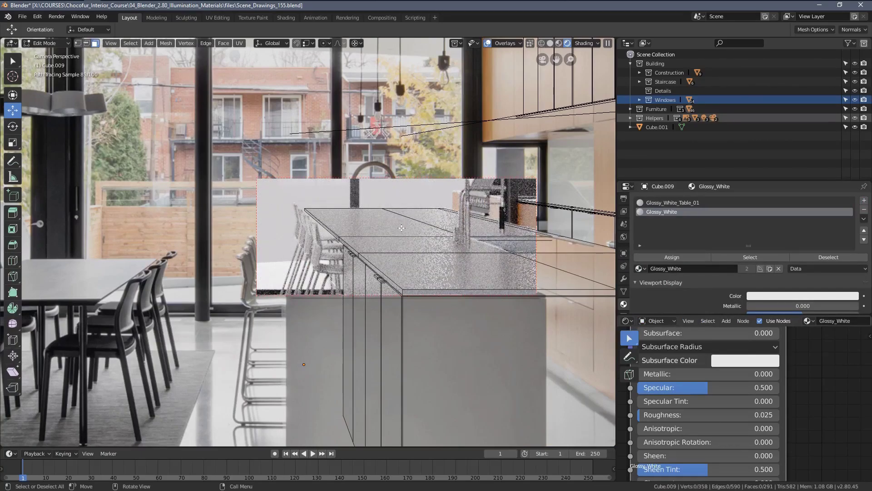
key(l)
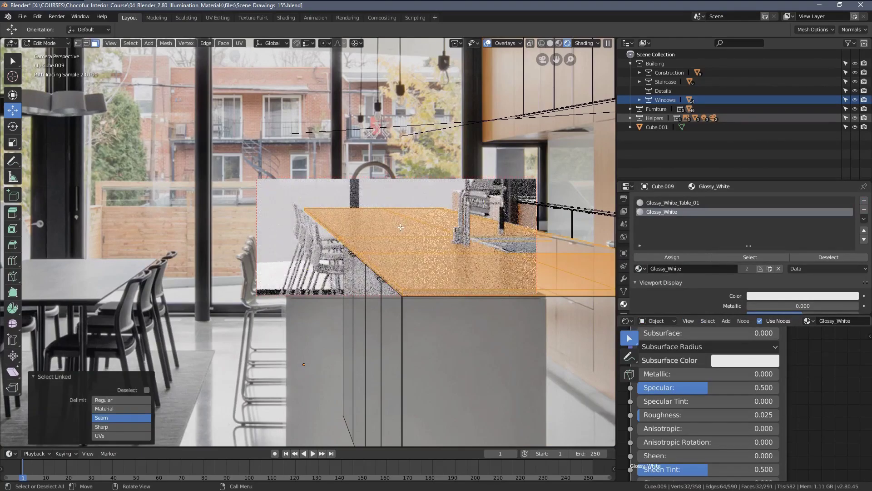
click(672, 255)
key(Tab)
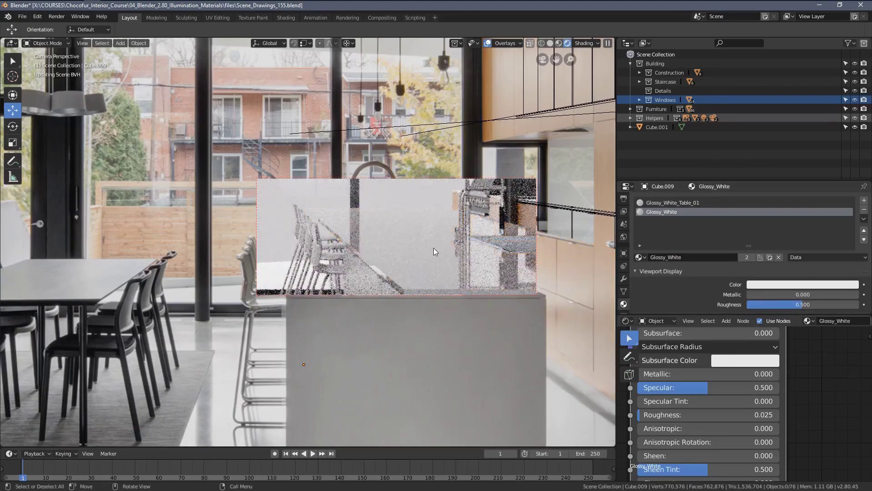
scroll(476, 270, down, 3)
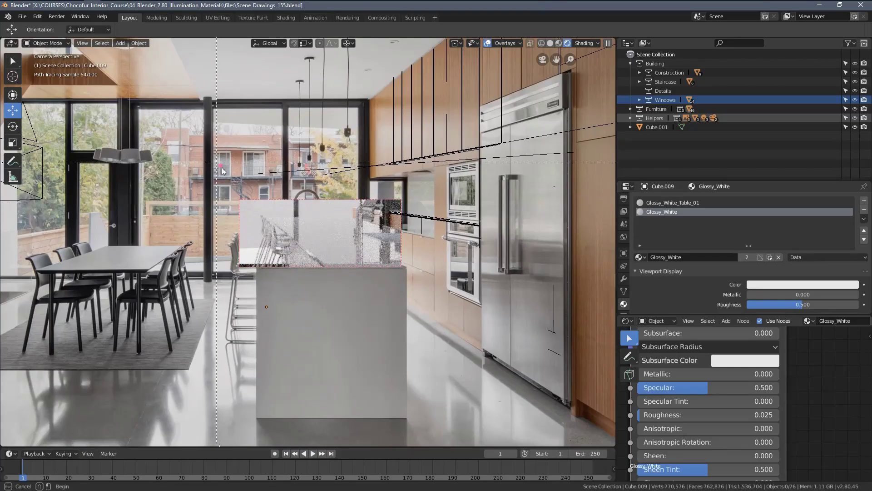
drag(218, 165, 516, 361)
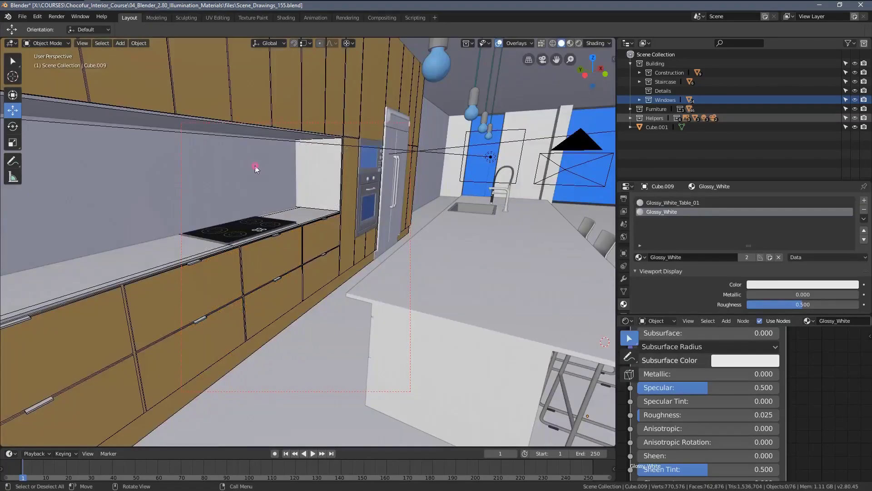
- Select the kitchen cabinet unit with the backsplash and replace the material in its second slot with Glossy_White
click(294, 190)
middle_drag(294, 189, 325, 203)
click(293, 230)
key(z)
click(274, 198)
scroll(382, 216, down, 6)
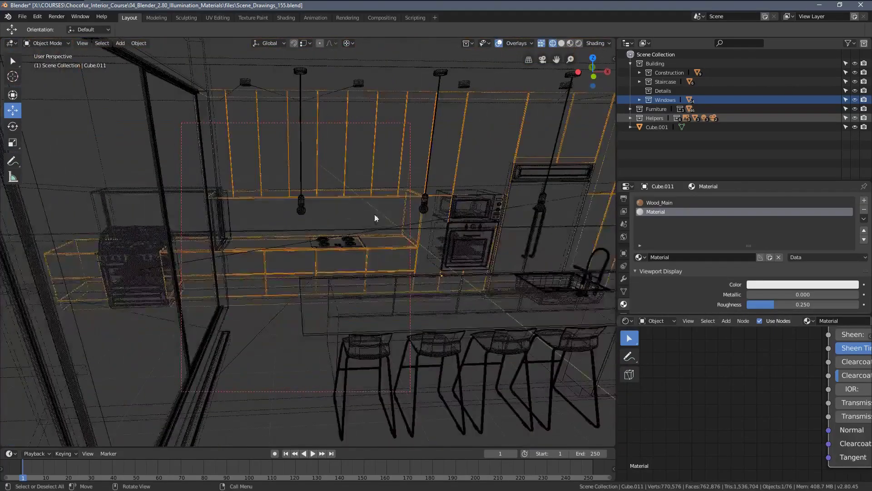
scroll(377, 203, up, 7)
key(z)
click(423, 220)
click(638, 257)
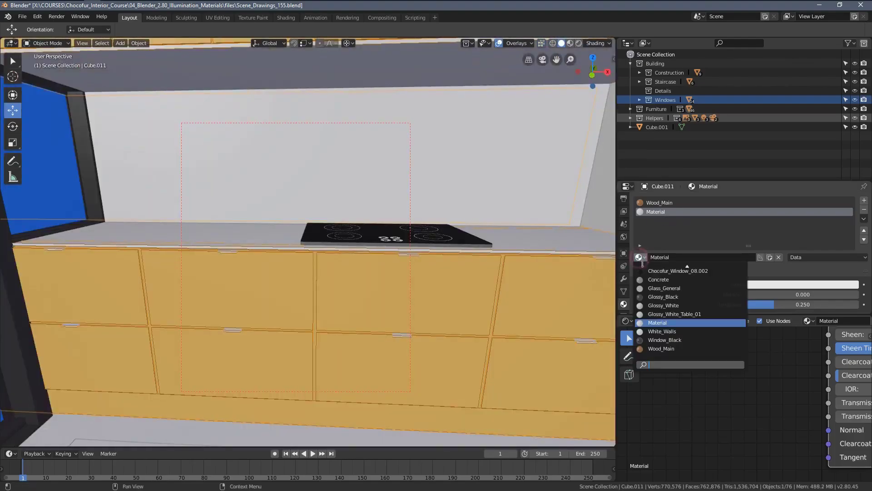
text(whi)
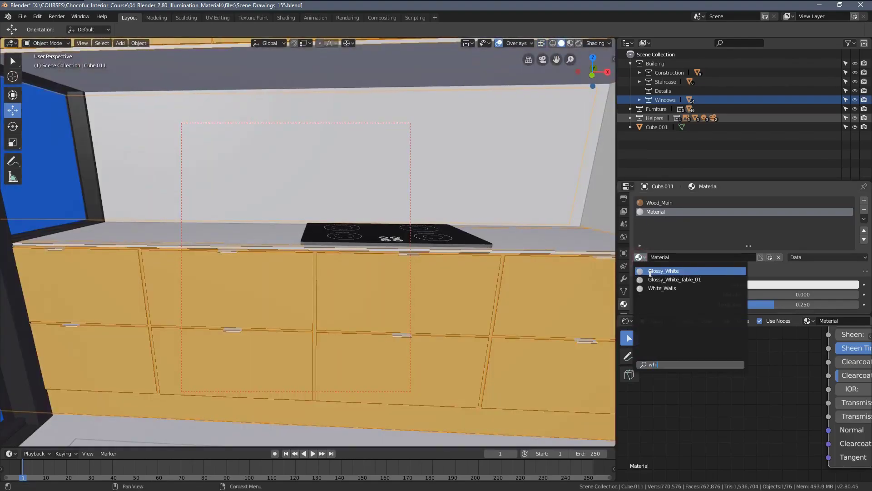
click(663, 271)
- Preview the kitchen backsplash and worktop around the cooktop in Rendered shading
scroll(423, 284, down, 4)
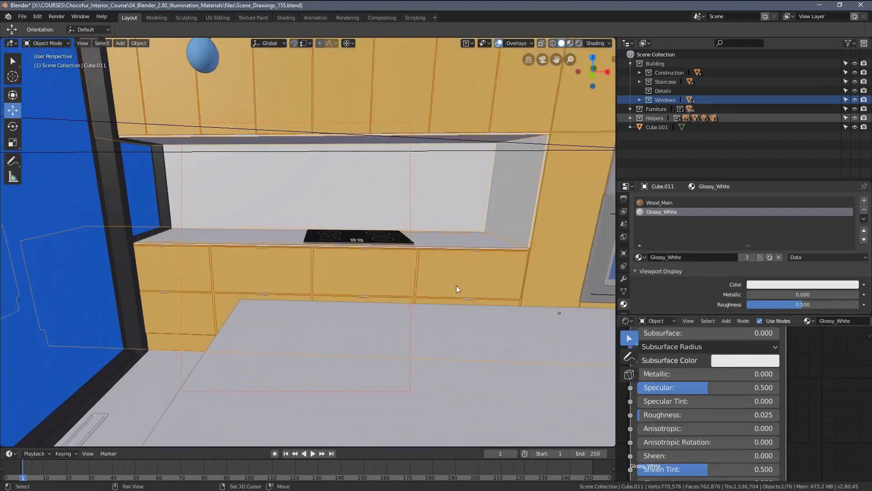
mouse_move(443, 287)
shift+middle_down()
mouse_move(391, 282)
mouse_move(357, 261)
shift+middle_up()
scroll(391, 282, up, 3)
key(z)
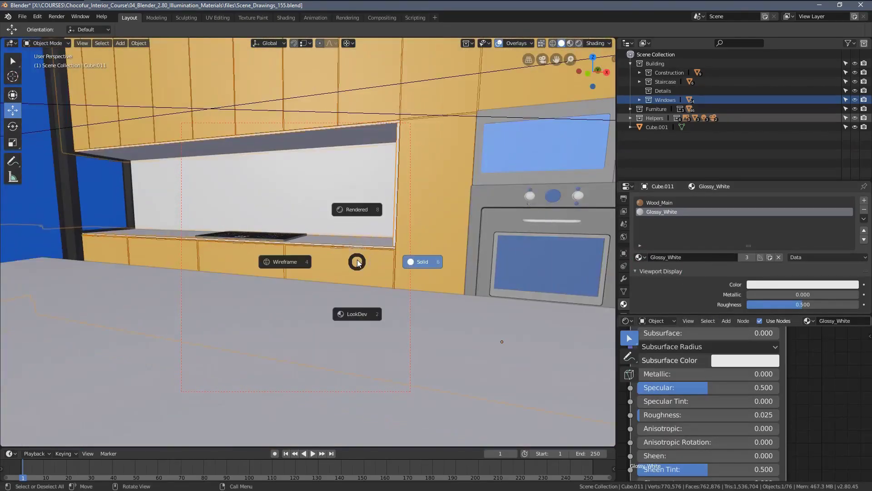
click(351, 228)
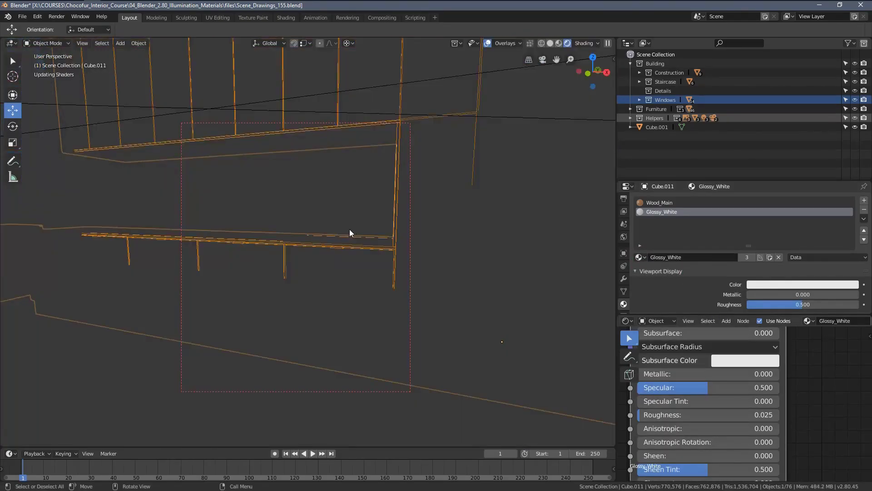
middle_drag(350, 228, 28, 209)
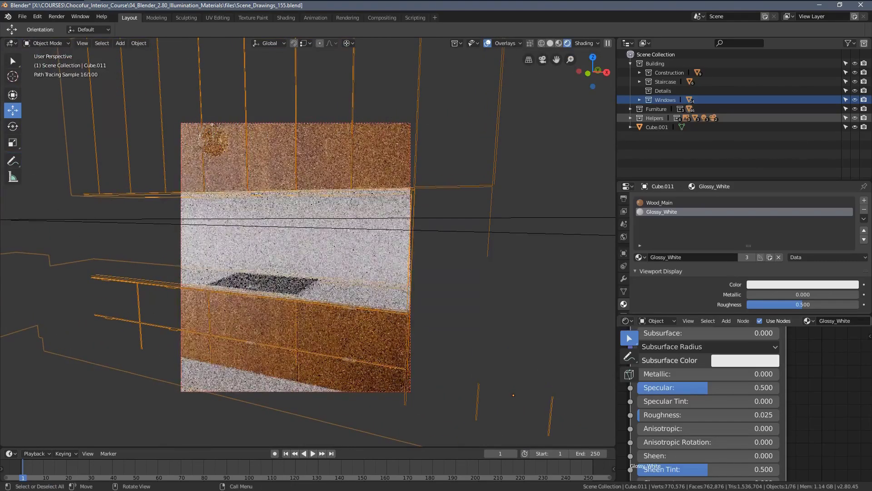
middle_drag(295, 255, 321, 301)
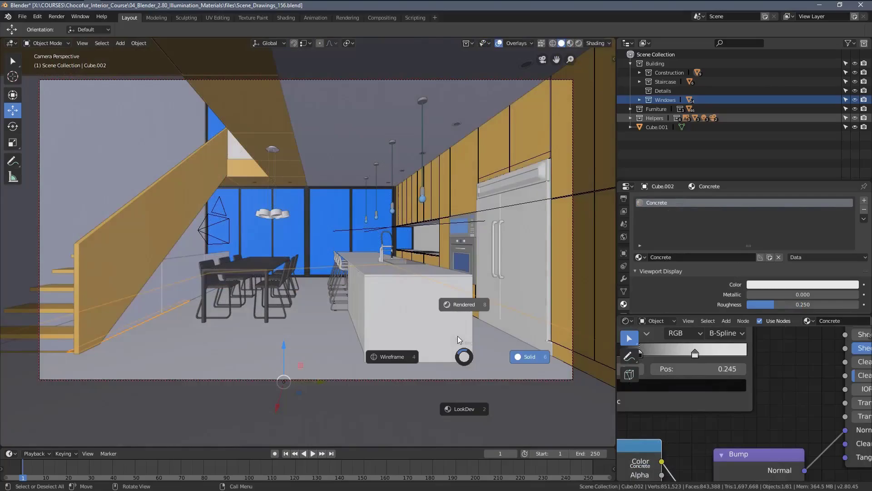
- Preview the camera view in Rendered shading with nothing selected and a render region around the dining table and windows
click(461, 306)
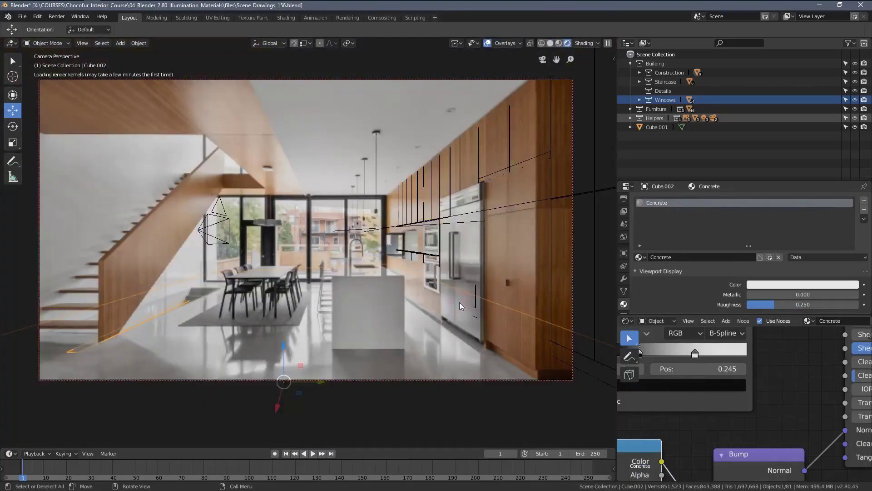
key(a)
key(alt+a)
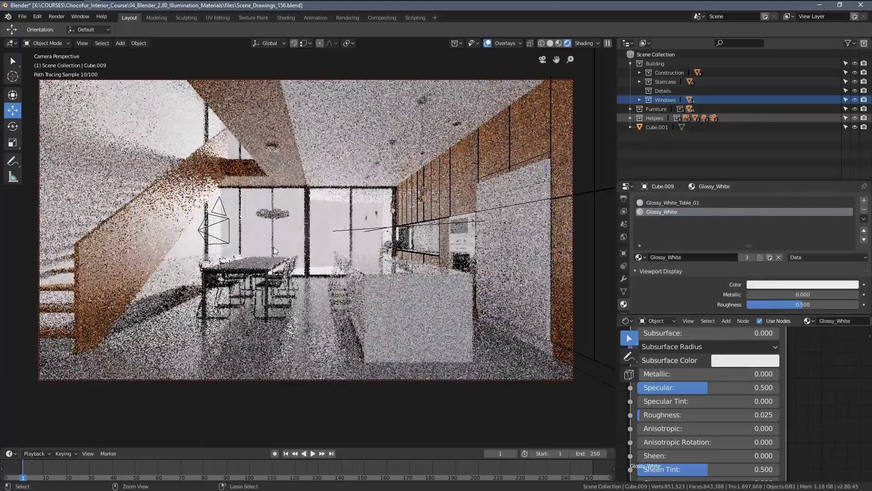
key(ctrl+b)
drag(206, 171, 354, 287)
- Examine the Glossy_White shader nodes of the kitchen island alongside the rendered region
click(270, 266)
scroll(704, 401, down, 4)
middle_drag(752, 414, 678, 469)
middle_drag(791, 403, 762, 416)
scroll(762, 414, up, 3)
scroll(763, 411, down, 7)
drag(716, 344, 705, 342)
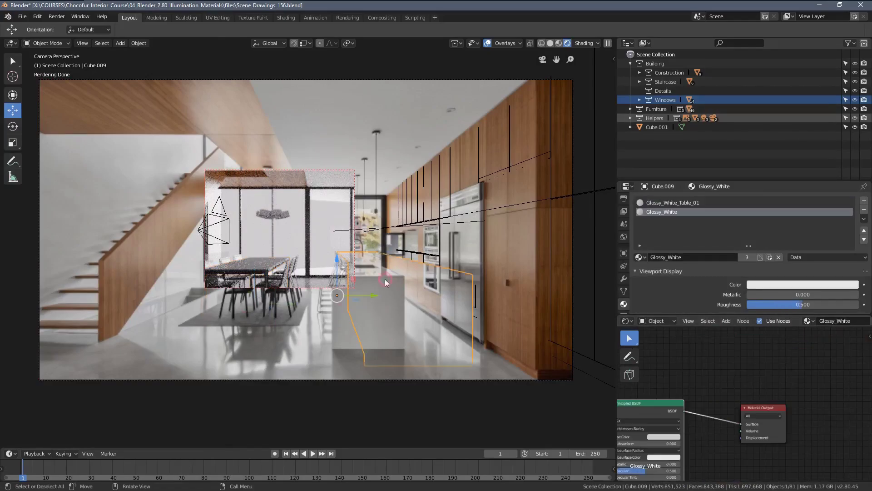
middle_drag(645, 458, 723, 418)
middle_drag(734, 451, 724, 418)
scroll(724, 418, up, 5)
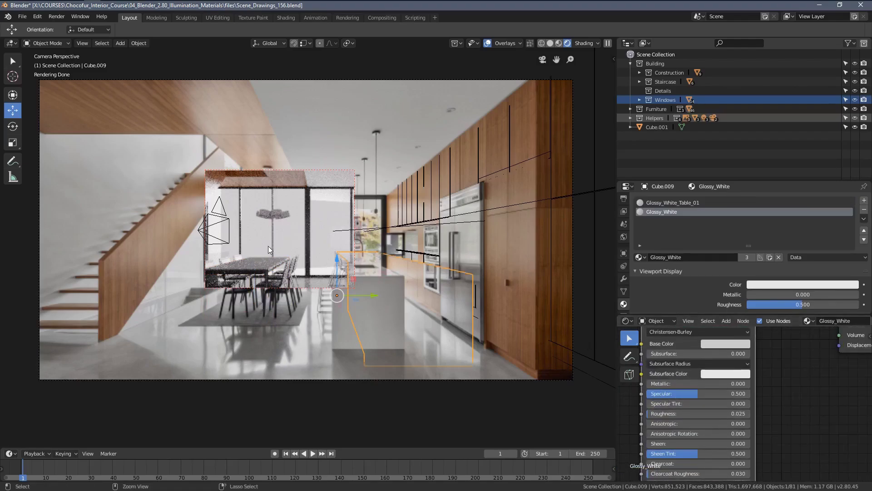
- Redraw the render region across the dining table, stools and upper part of the kitchen island
key(ctrl+b)
drag(190, 214, 439, 313)
scroll(702, 381, up, 2)
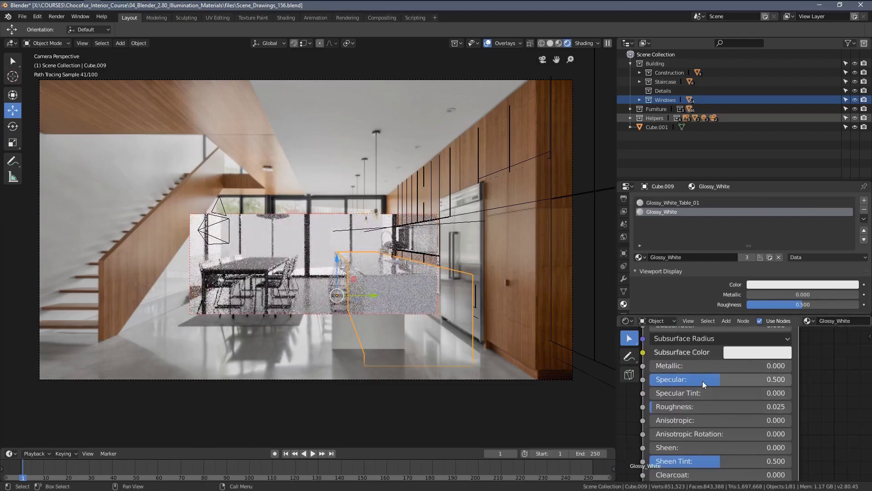
scroll(254, 287, up, 4)
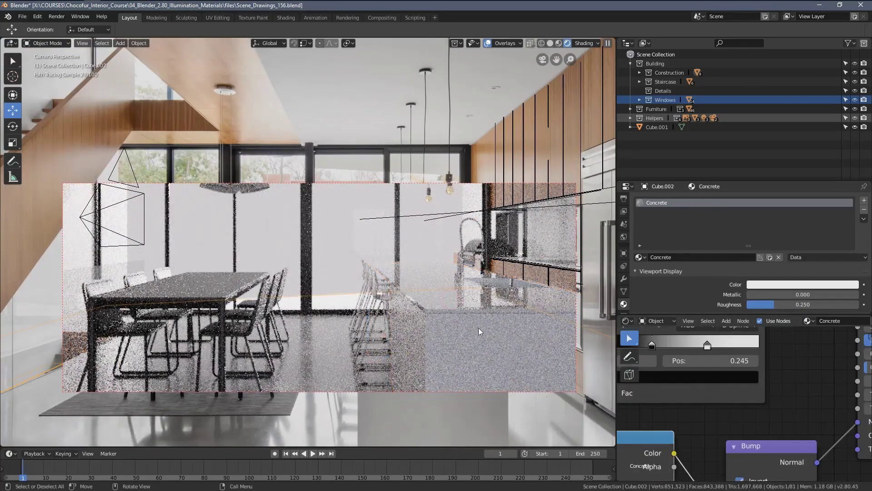
- Set the specular value of the island's Glossy_White material to 0.75 and check the rendered result
double_click(729, 380)
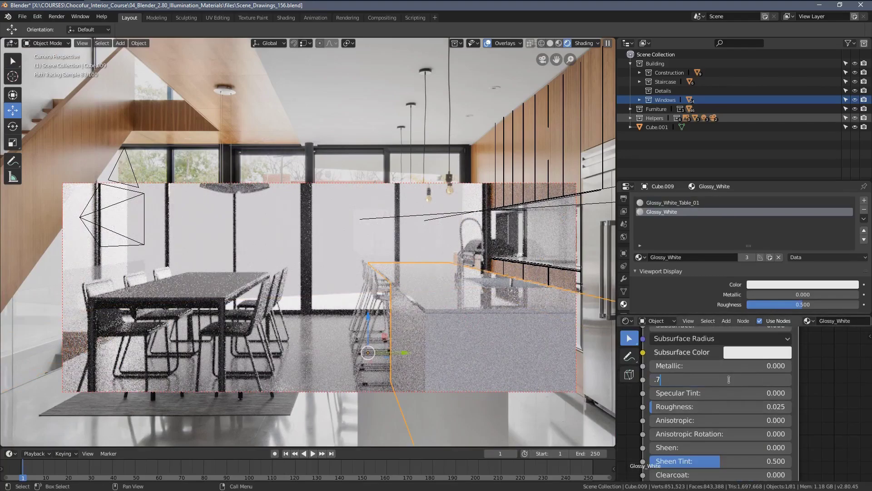
text(.75)
key(Return)
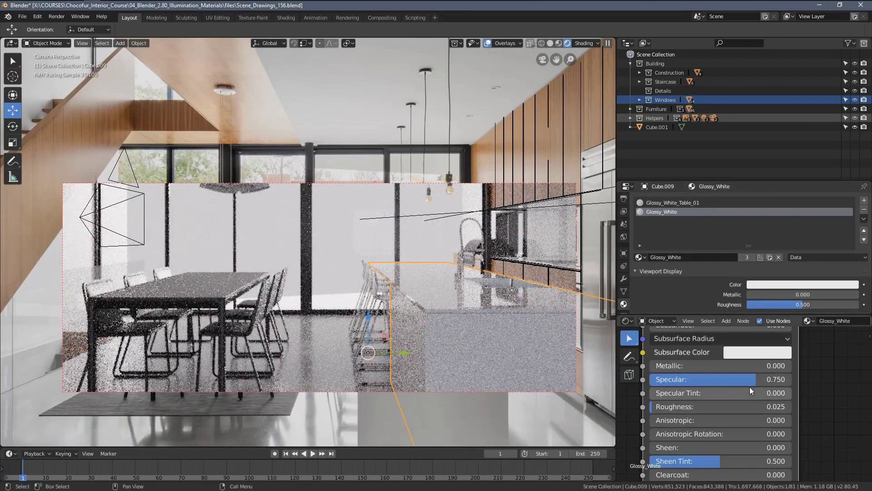
scroll(434, 293, down, 3)
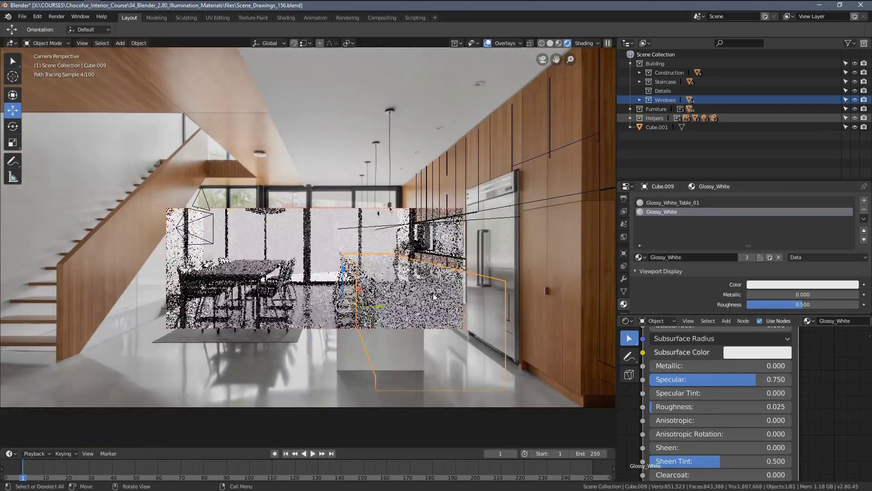
- Redraw the render region across the dining area, kitchen island and fridge to preview the glossy white surfaces
key(ctrl+b)
drag(110, 148, 579, 409)
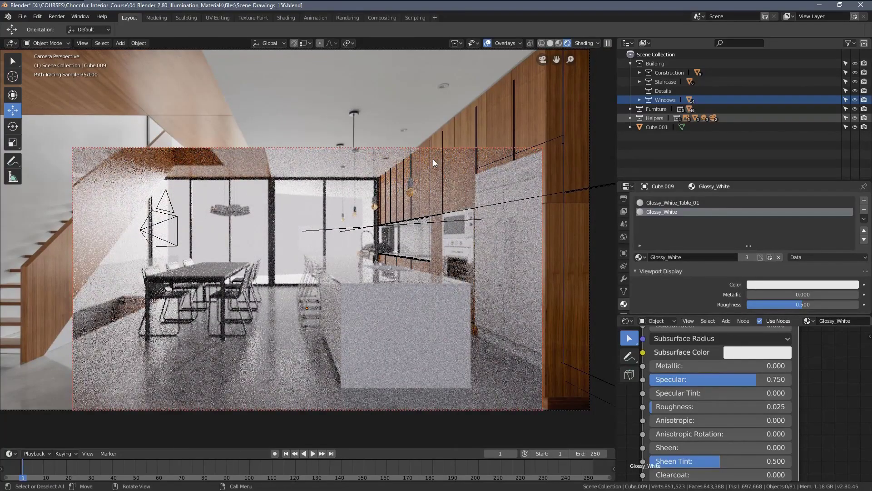
key(ctrl+b)
drag(322, 88, 409, 219)
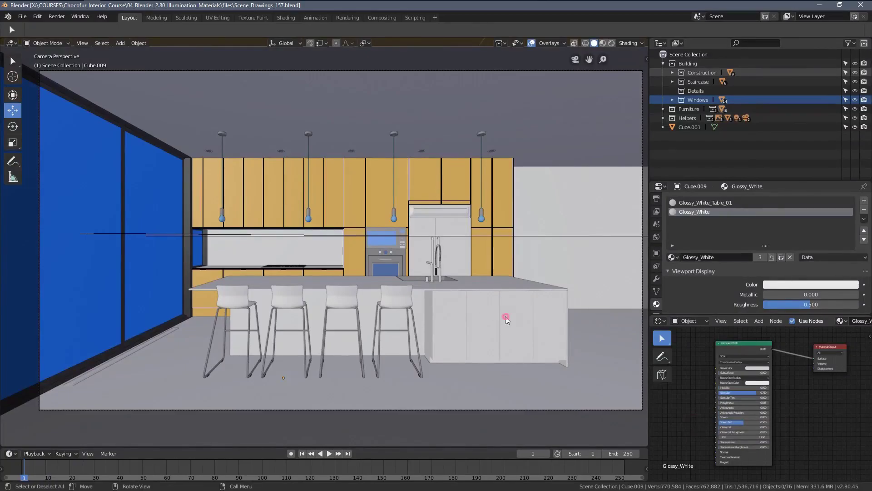
- Select the kitchen island and compare its door handles with those in the kitchen reference photos
click(507, 319)
scroll(442, 288, up, 5)
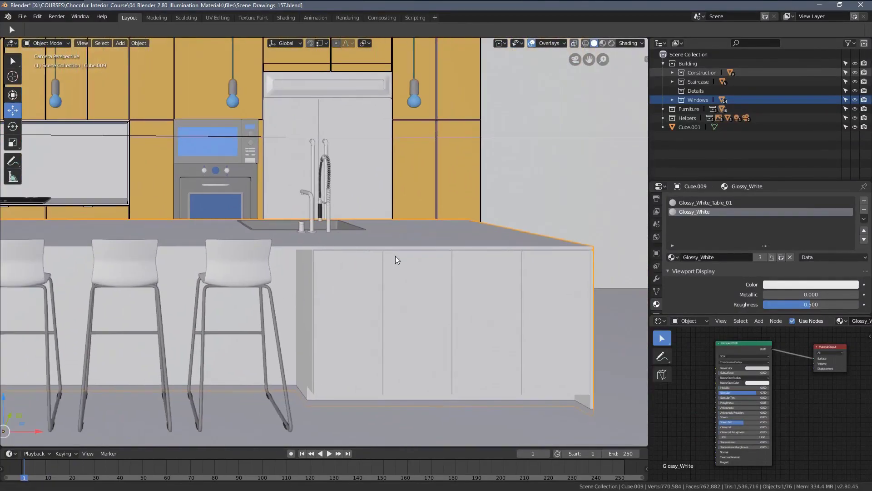
scroll(396, 255, up, 6)
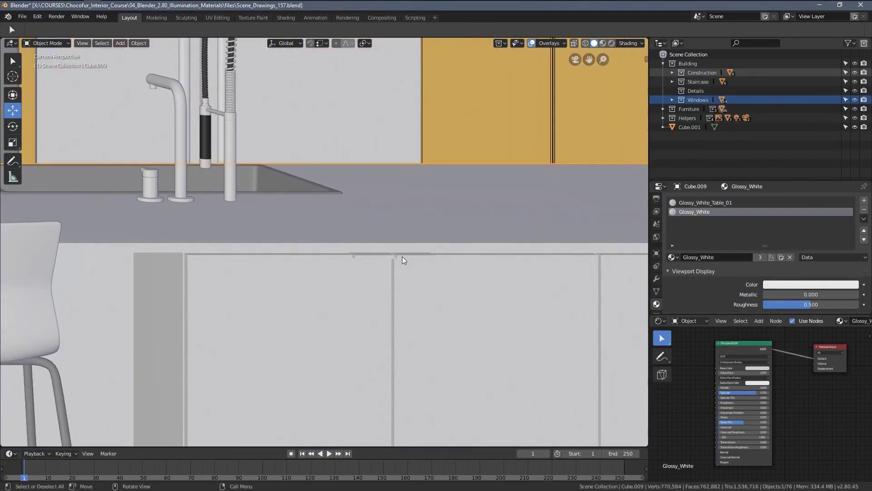
scroll(424, 257, up, 4)
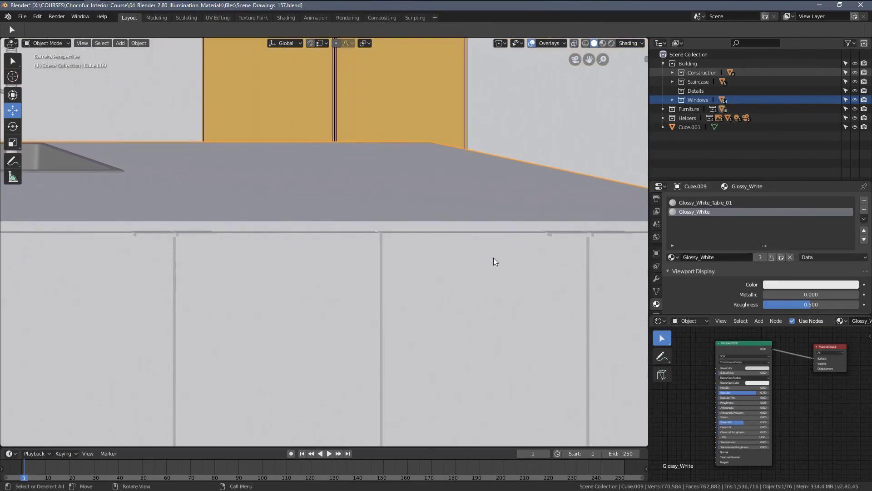
scroll(493, 260, down, 3)
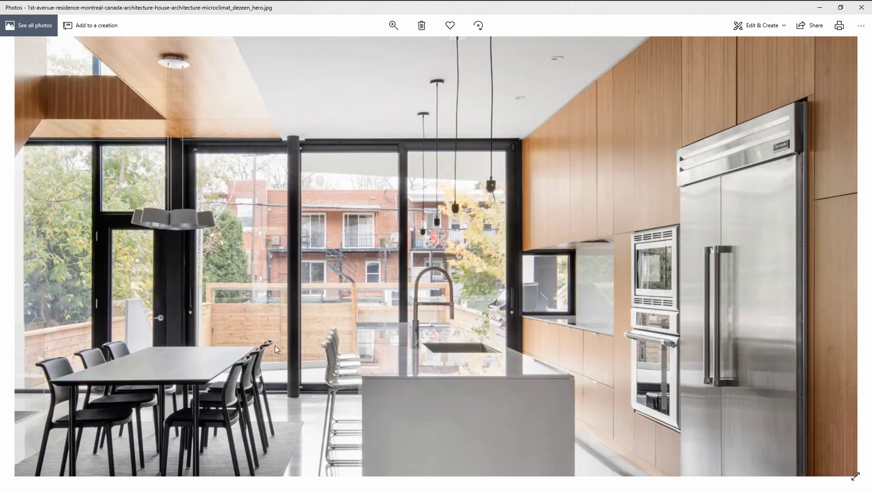
scroll(344, 266, up, 3)
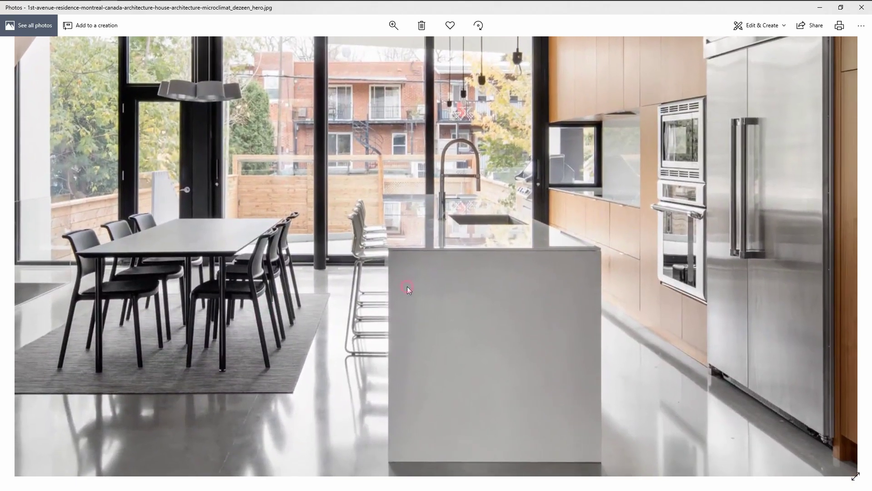
drag(407, 286, 399, 279)
scroll(399, 279, down, 3)
key(Left)
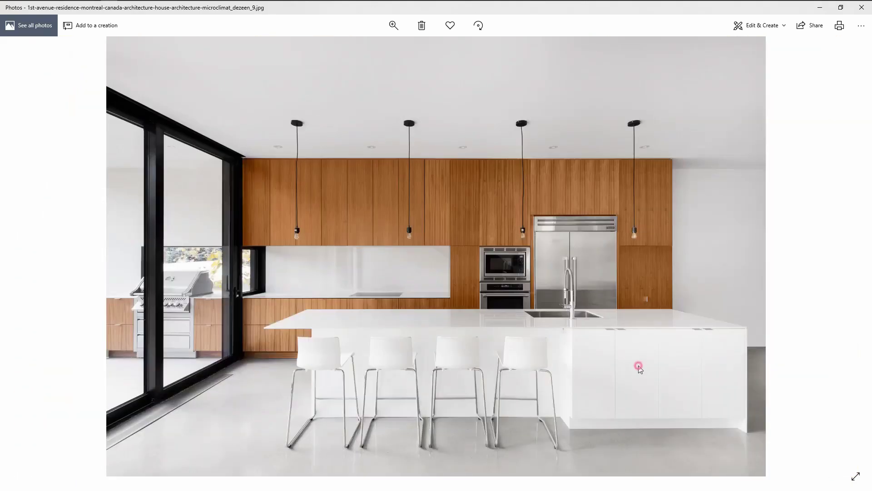
double_click(638, 367)
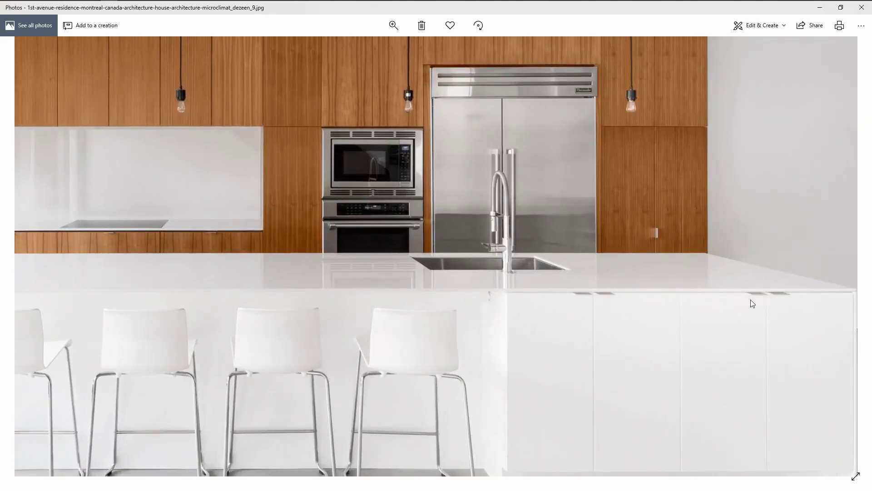
double_click(635, 316)
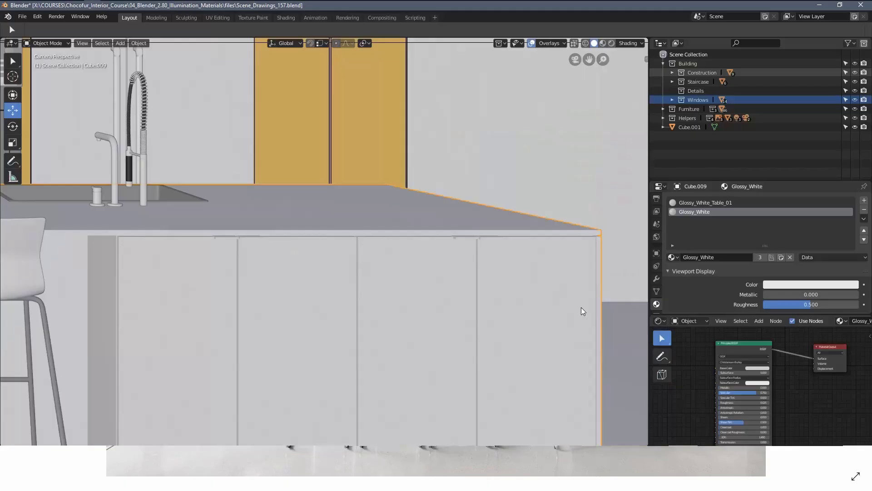
- Add a third material slot to the kitchen island with a new material named Metal_Base_01
scroll(409, 195, down, 5)
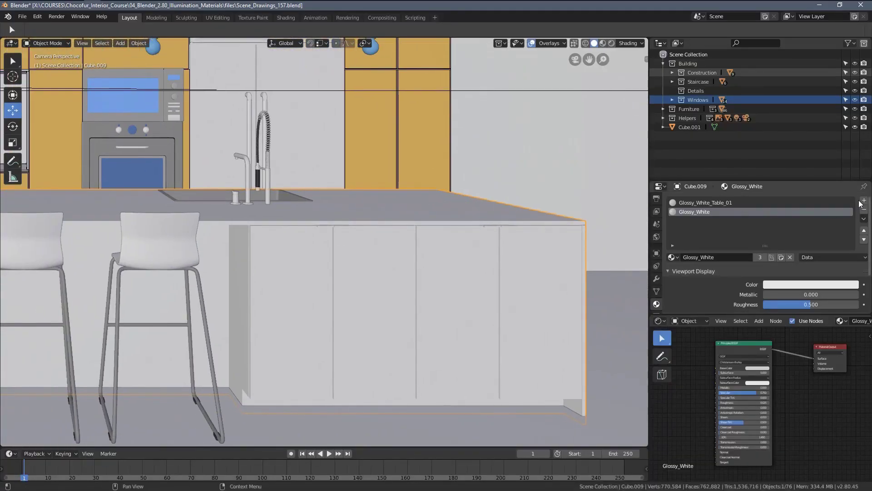
click(863, 201)
click(728, 257)
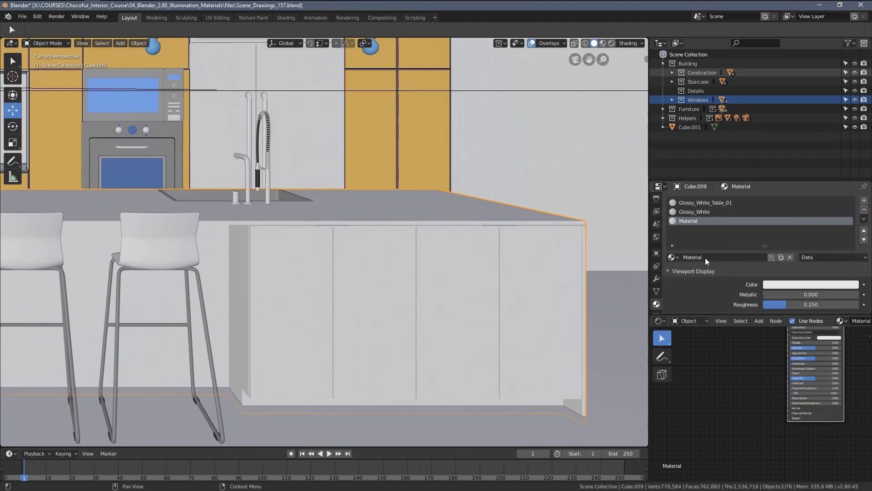
double_click(706, 257)
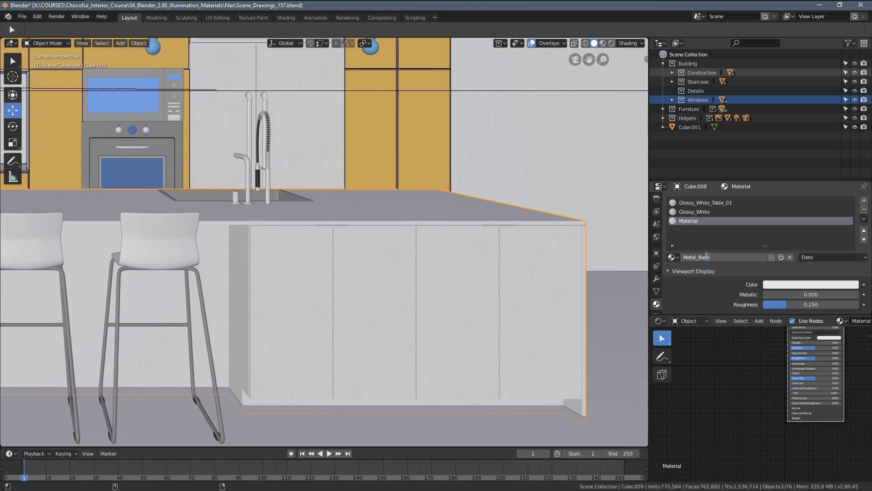
key(Return)
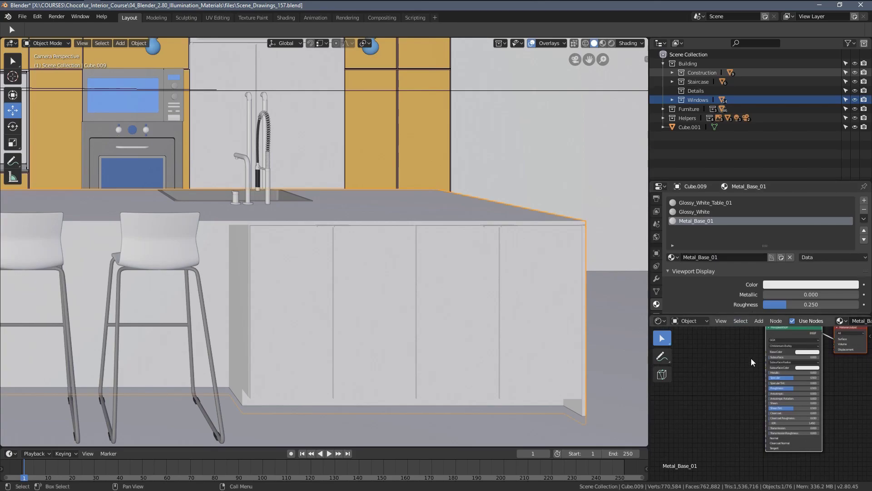
- Set the Principled BSDF of Metal_Base_01 to metallic 1.000 and roughness 0.2
key(ctrl+space)
key(Home)
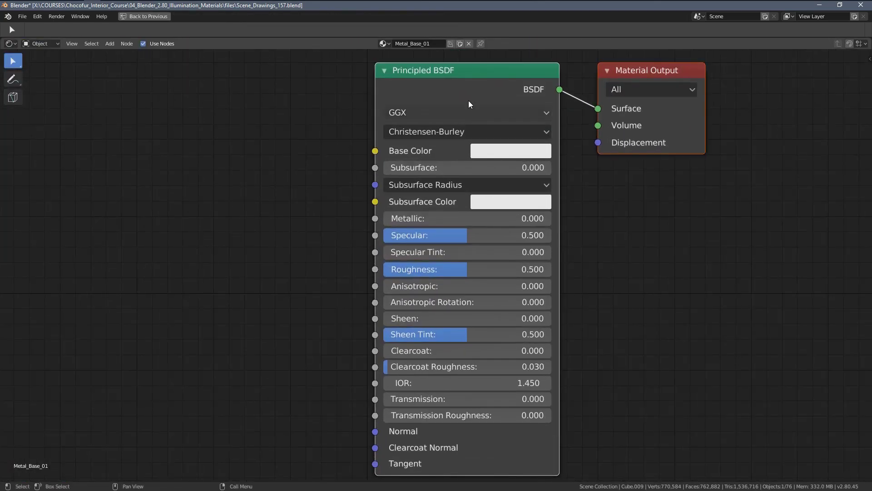
drag(467, 97, 420, 109)
drag(369, 231, 479, 231)
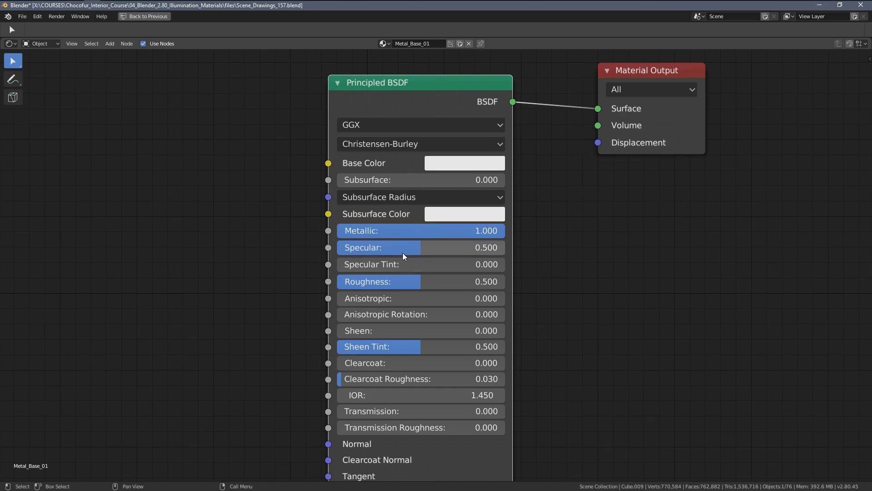
drag(409, 282, 375, 282)
click(387, 281)
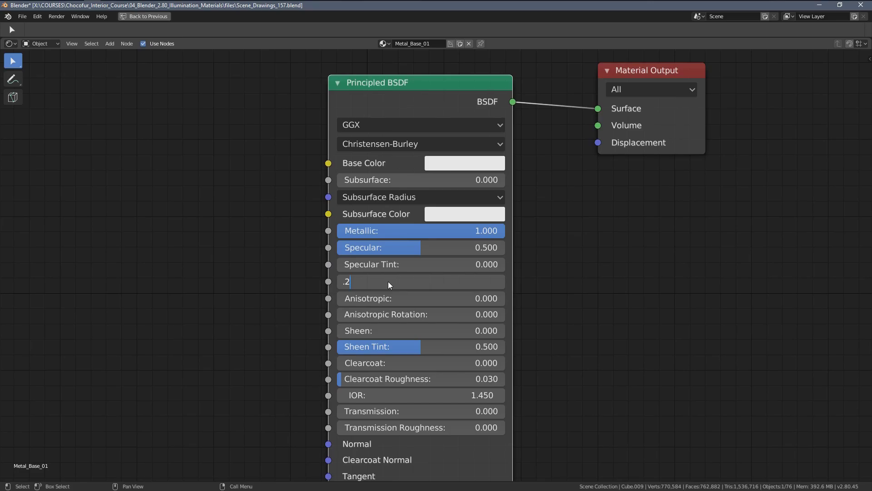
text(.2)
key(Return)
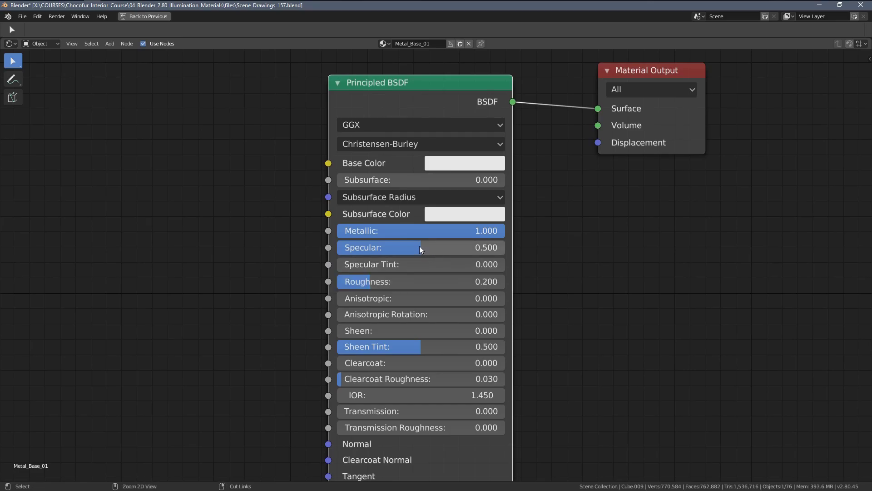
key(ctrl+space)
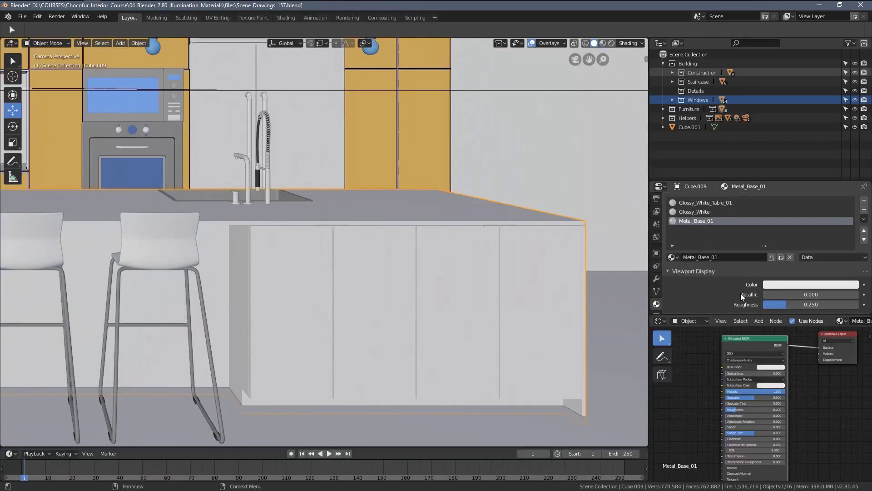
- Darken the viewport display colour of Metal_Base_01 to a mid grey
click(800, 285)
click(800, 287)
drag(852, 161, 852, 191)
- Assign Metal_Base_01 to the four handles on the island's door fronts beside the stools
scroll(404, 221, up, 4)
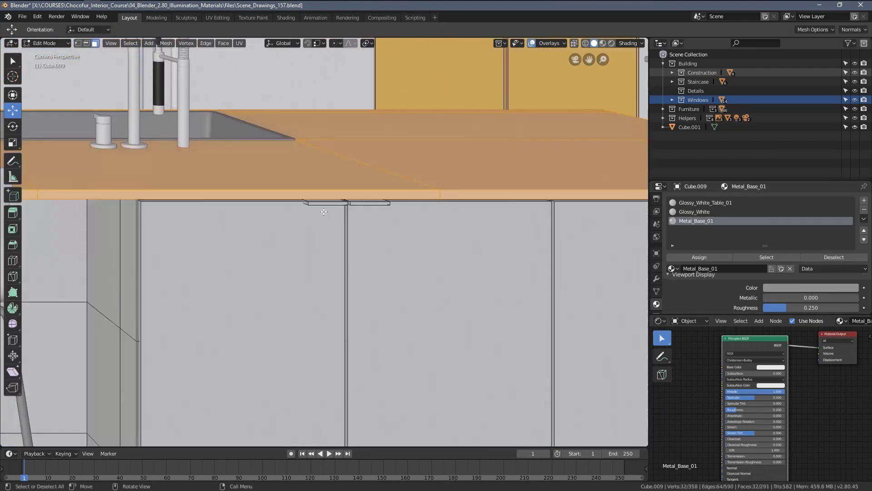
key(Tab)
key(alt+a)
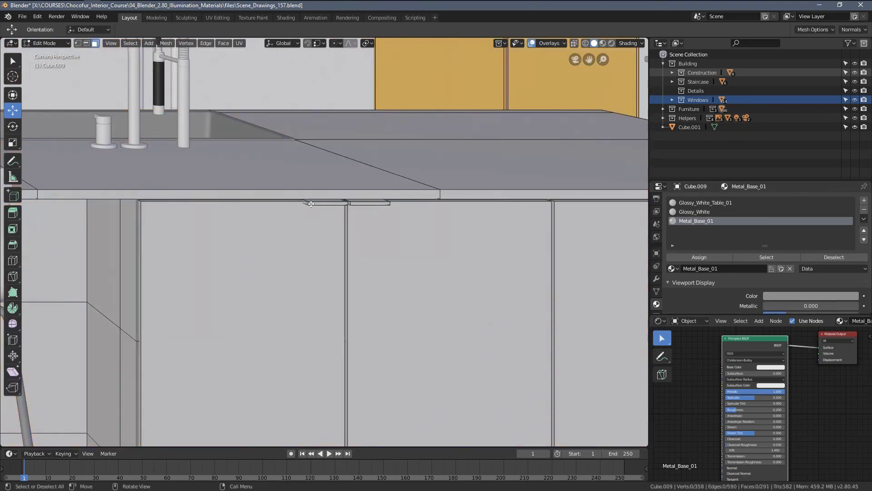
key(l)
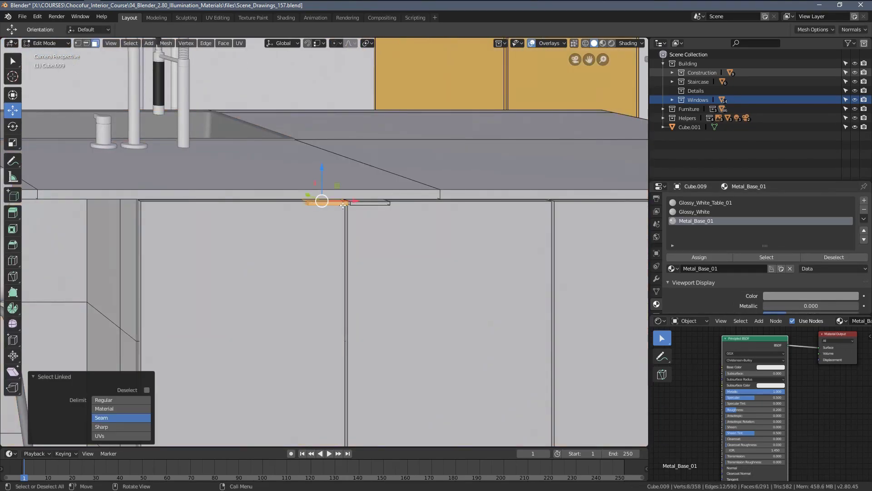
key(l)
scroll(482, 219, down, 2)
shift+middle_drag(636, 218, 493, 218)
scroll(492, 218, up, 2)
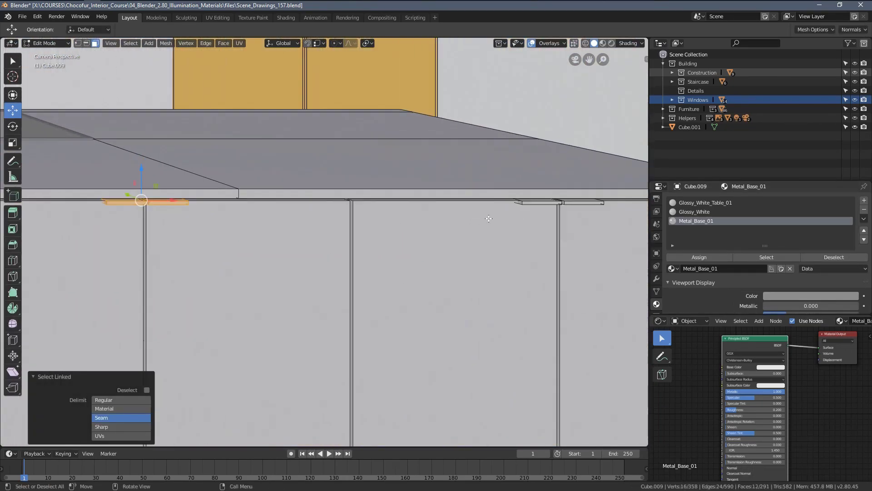
scroll(401, 207, up, 2)
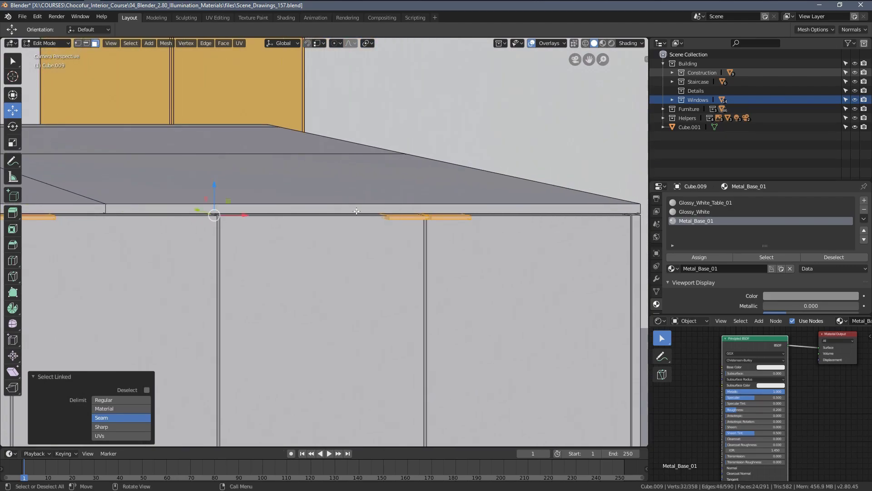
click(706, 260)
key(Tab)
scroll(367, 214, down, 4)
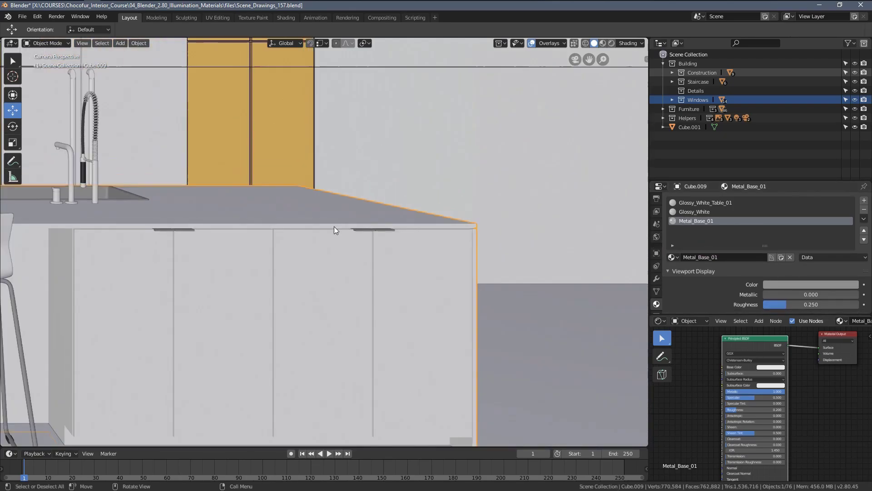
- Isolate the kitchen island from the other objects and open its mesh for editing from the drawer side
shift+middle_drag(373, 225, 603, 209)
middle_drag(450, 203, 295, 234)
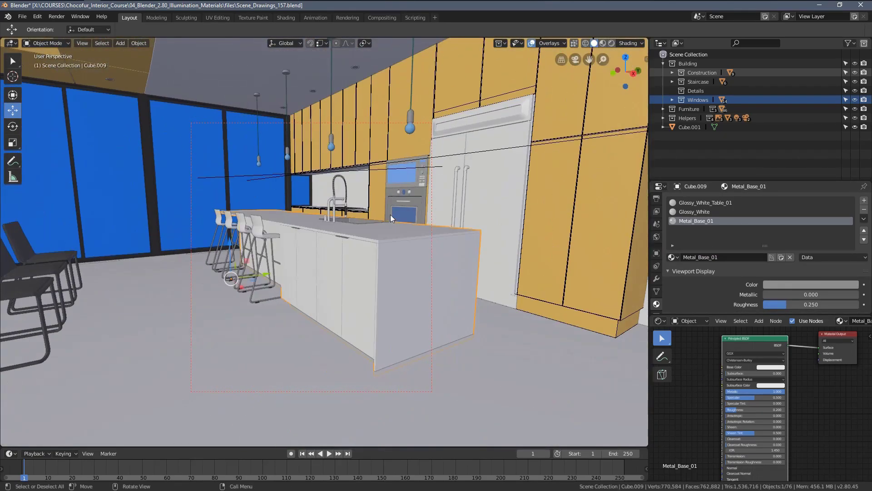
key(shift+h)
scroll(374, 223, up, 4)
key(Tab)
mouse_move(375, 222)
middle_down()
mouse_move(269, 231)
mouse_move(389, 230)
middle_up()
- Select all the drawer handles on the island's back side and assign Metal_Base_01 to them
key(a)
key(alt+a)
key(l)
key(l)
middle_drag(354, 124, 380, 272)
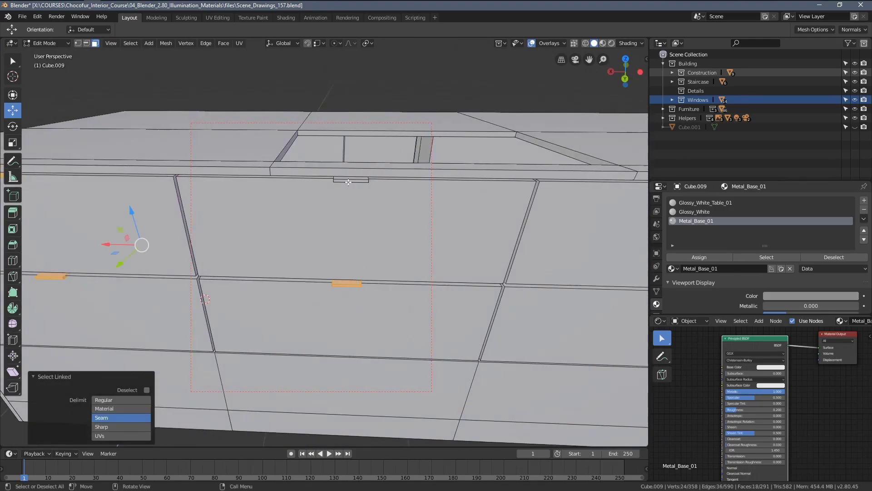
key(l)
middle_drag(348, 182, 267, 243)
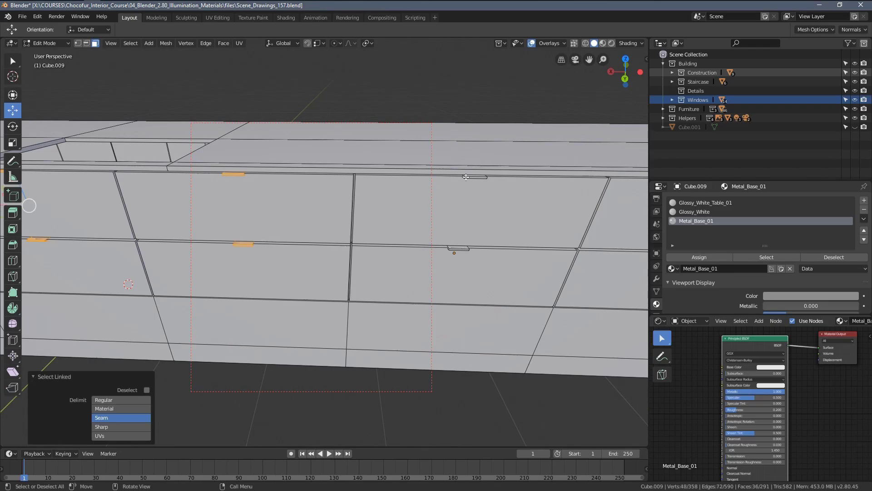
key(l)
middle_drag(454, 248, 298, 247)
key(l)
click(691, 257)
key(Tab)
- Reveal the hidden objects and select the wooden kitchen cabinets around the cooktop
middle_drag(329, 209, 406, 244)
key(alt+h)
scroll(350, 205, up, 2)
scroll(441, 217, down, 3)
key(alt+a)
click(407, 212)
key(KP_Decimal)
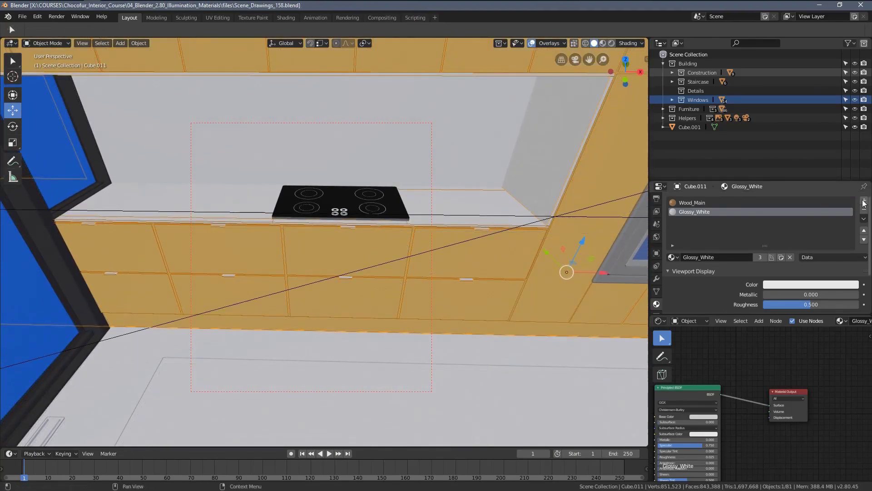
- Add a material slot to the wooden cabinets and fill it with the existing Metal_Base_01 material
click(864, 200)
click(671, 257)
text(meta)
click(726, 271)
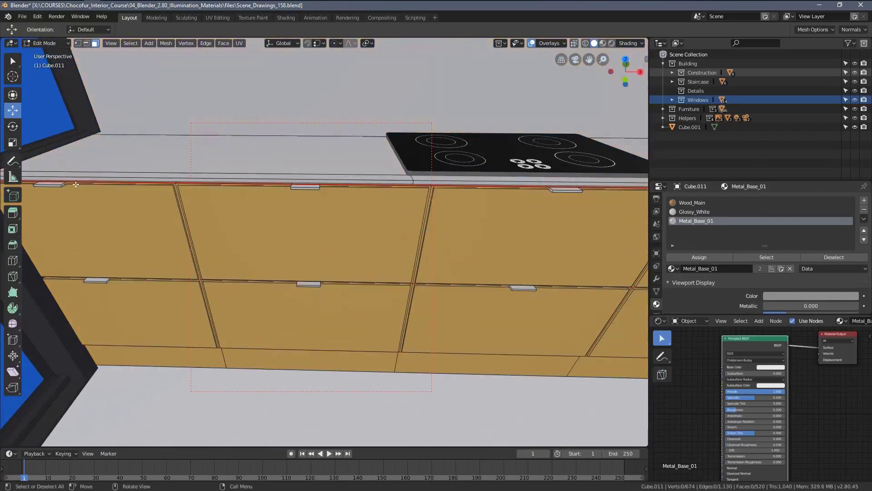
- Assign Metal_Base_01 to all the drawer handles of the wooden cabinets below the cooktop
key(ctrl+l)
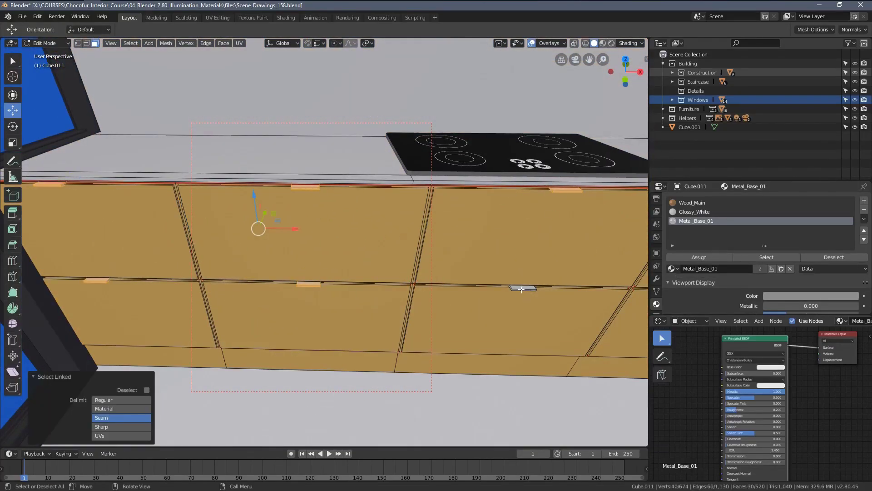
click(698, 257)
shift+middle_drag(548, 274, 448, 287)
scroll(449, 287, down, 1)
key(alt+a)
key(l)
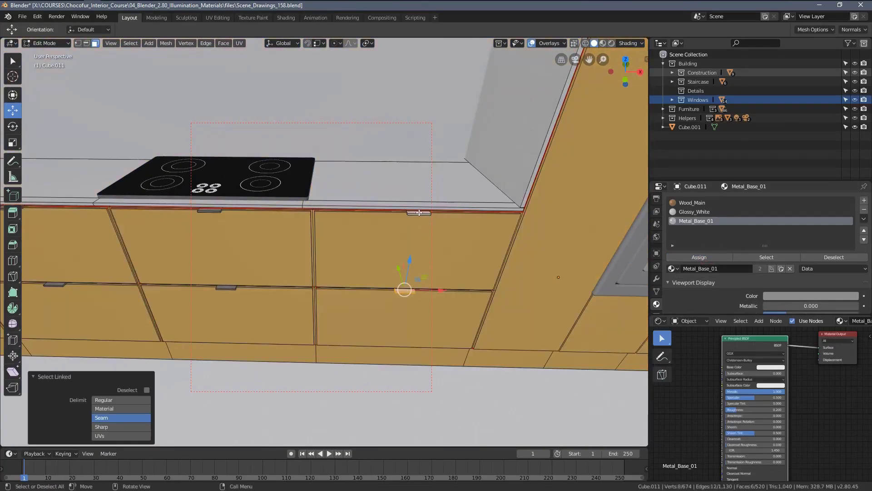
key(l)
click(704, 258)
- Duplicate one cabinet handle 3.12 m along X to the tall cabinet beside the fridge and rotate it 90 degrees about Y
key(alt+a)
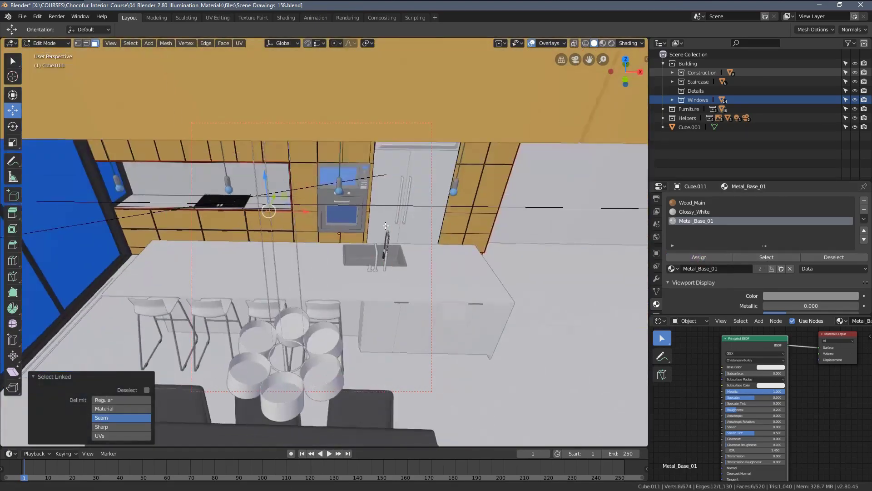
scroll(590, 225, up, 2)
key(KP_Decimal)
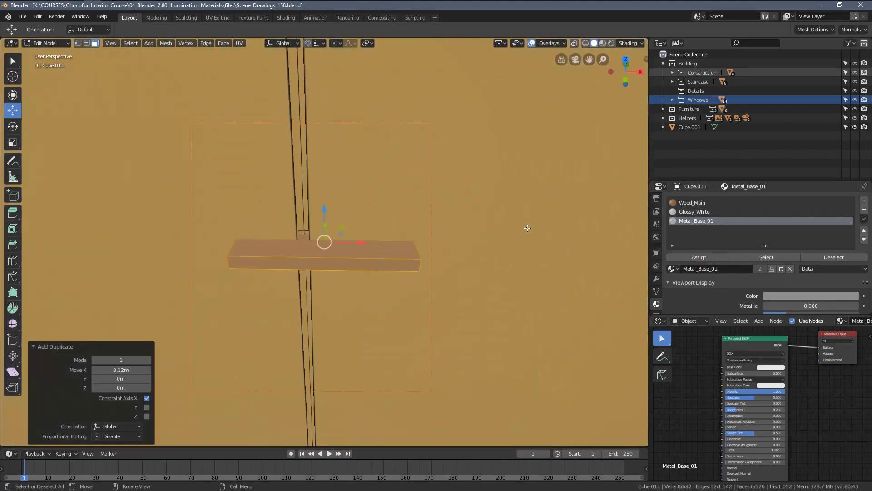
text(ry90)
key(Return)
- Move the upright handle along Y onto the tall cabinet's door front and finish editing the mesh
middle_drag(452, 218, 335, 244)
key(g)
key(y)
click(338, 244)
key(Tab)
scroll(361, 237, down, 3)
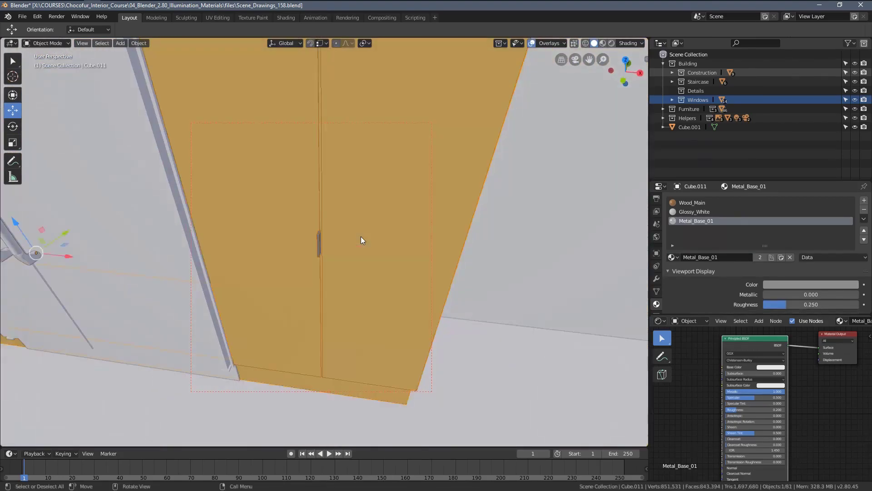
- Inspect the linked drawer handles beside the oven in the cabinet mesh, finish mesh editing and return to the camera view
key(KP_0)
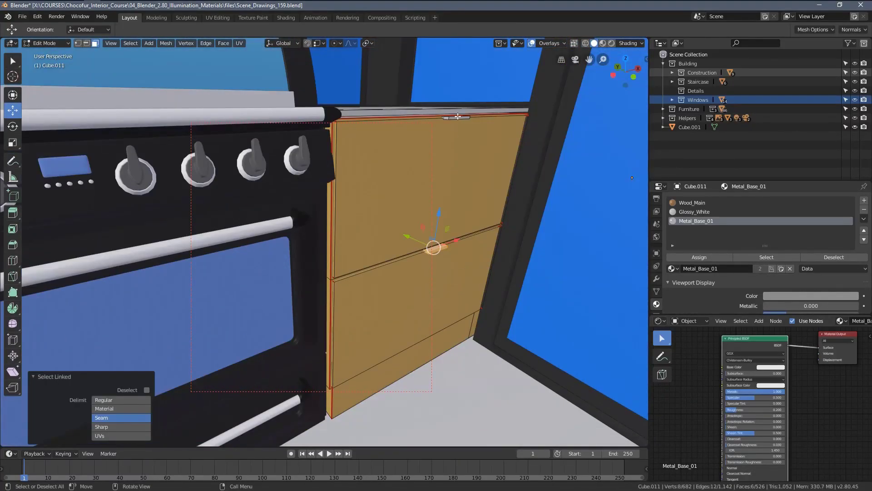
key(l)
scroll(458, 117, down, 5)
scroll(351, 247, up, 4)
shift+middle_drag(165, 249, 341, 307)
key(l)
key(Tab)
scroll(433, 279, down, 4)
key(KP_0)
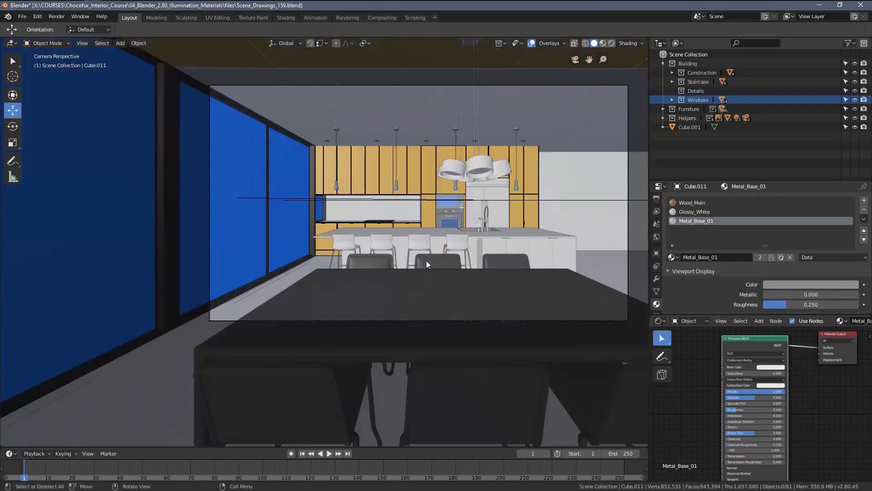
shift+middle_drag(426, 260, 351, 265)
scroll(350, 266, up, 1)
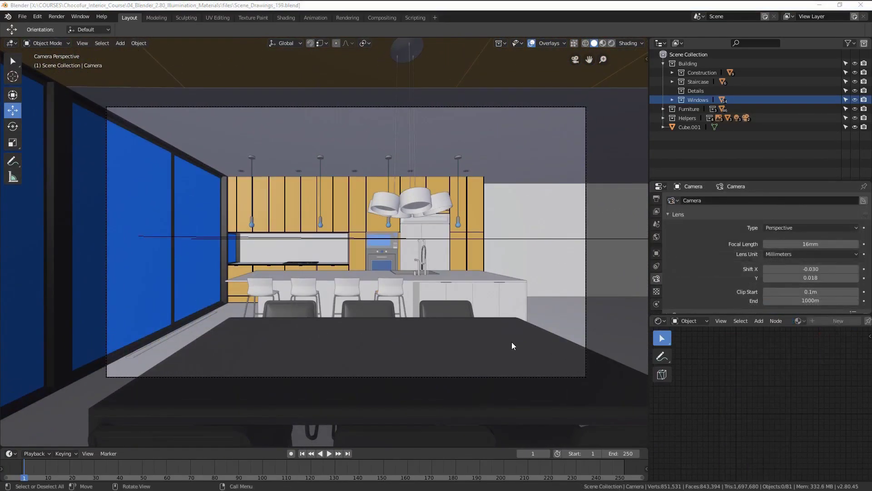
- Hide the large drum-shade chandelier and select the pendant bulb light in front of the oven
scroll(418, 190, up, 5)
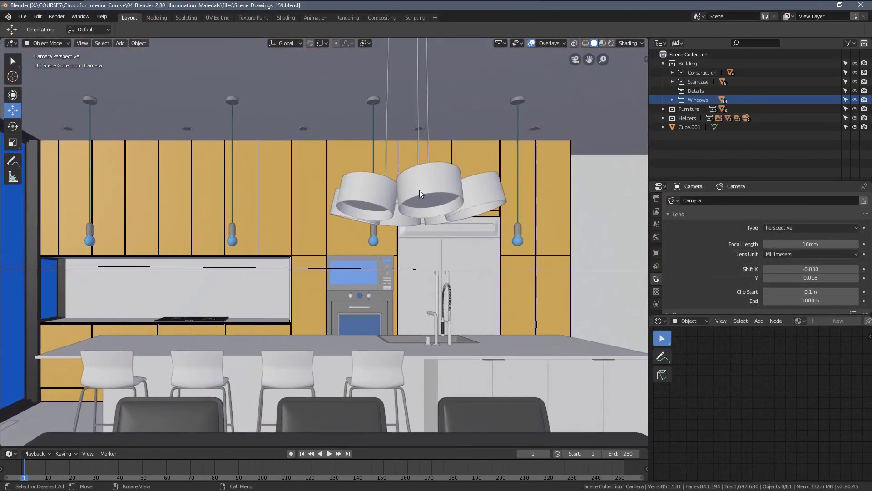
click(400, 206)
key(h)
click(373, 229)
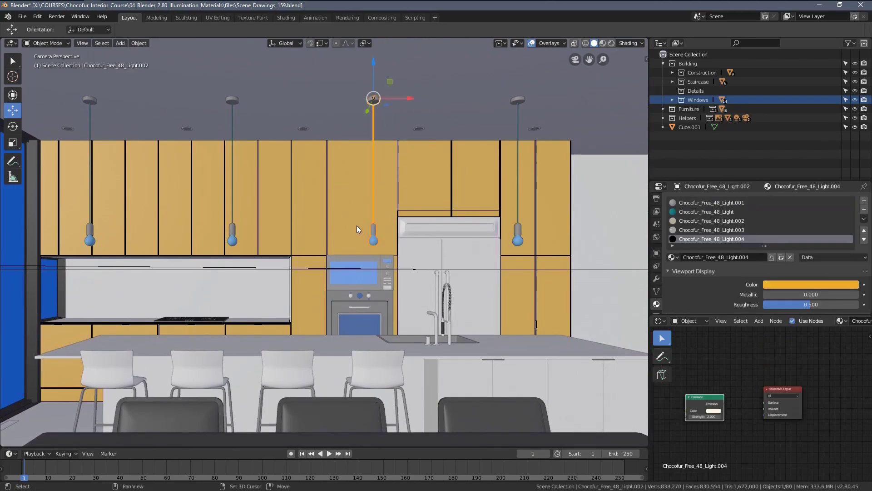
- Switch to the reference photo and examine the cords, sockets and ceiling caps of the pendant lights
shift+middle_drag(350, 219, 293, 219)
scroll(294, 219, up, 1)
shift+middle_drag(453, 261, 378, 229)
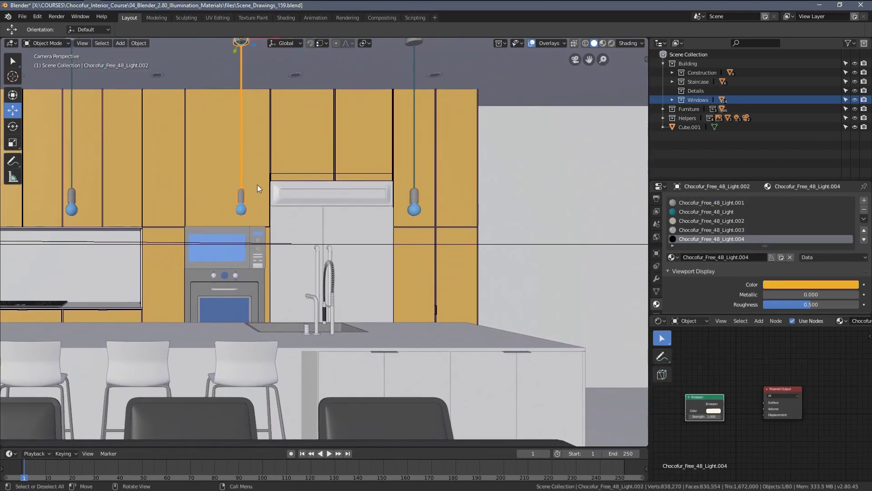
shift+middle_drag(316, 200, 362, 222)
key(alt+Tab)
click(401, 235)
ctrl+scroll(402, 235, up, 3)
scroll(435, 184, up, 1)
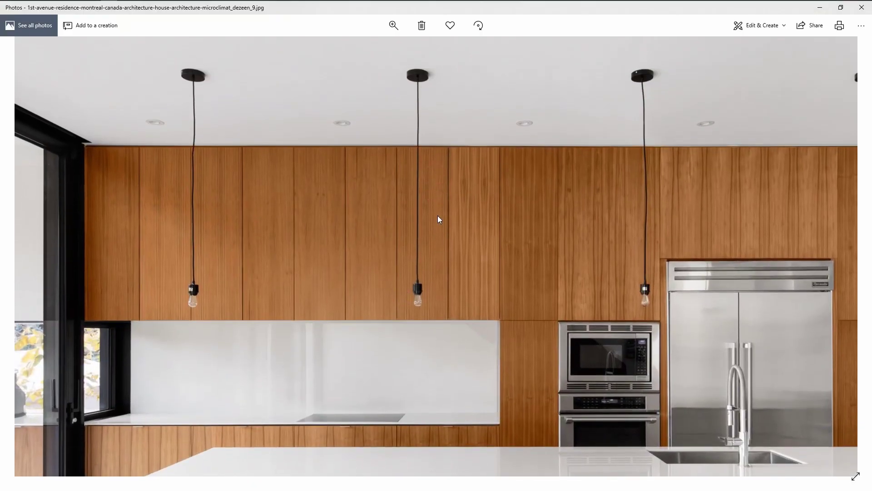
key(alt+Tab)
- Compare the upright handle on the tall cabinet beside the fridge with the same handle in the reference photo
shift+middle_drag(515, 299, 481, 232)
scroll(483, 237, up, 3)
shift+middle_drag(604, 321, 392, 273)
scroll(393, 274, up, 3)
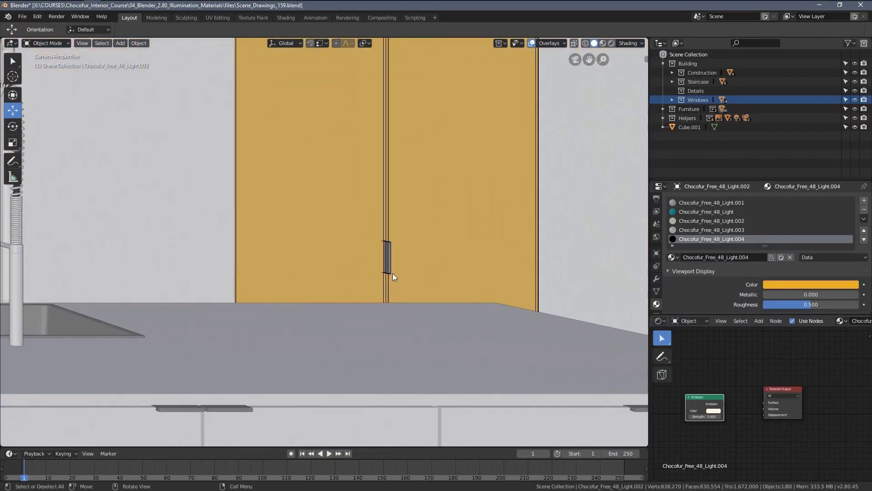
key(alt+Tab)
drag(625, 341, 325, 204)
click(634, 318)
double_click(634, 317)
double_click(644, 309)
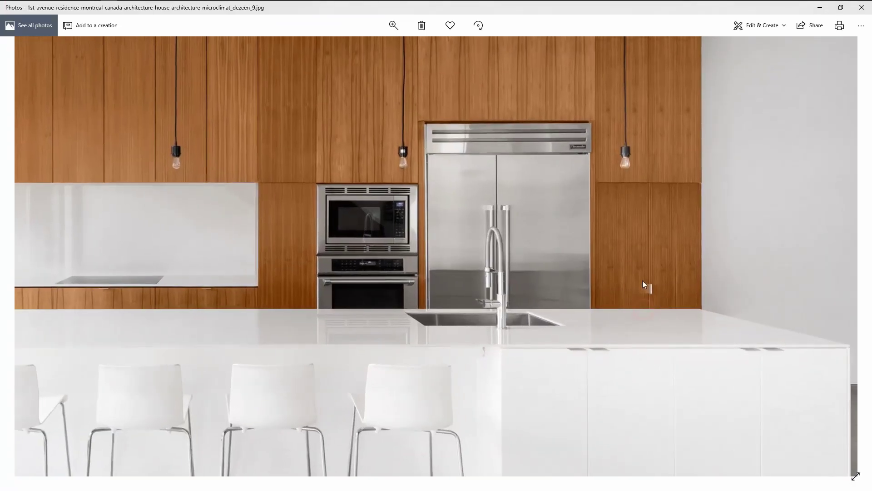
drag(646, 284, 680, 327)
key(alt+Tab)
- Isolate the selected pendant light from the rest of the scene
scroll(494, 302, down, 3)
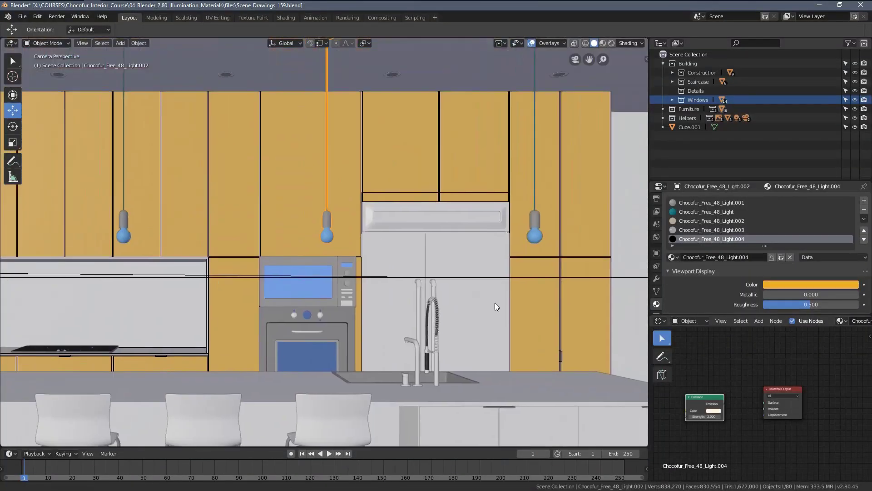
scroll(392, 273, up, 2)
key(KP_Decimal)
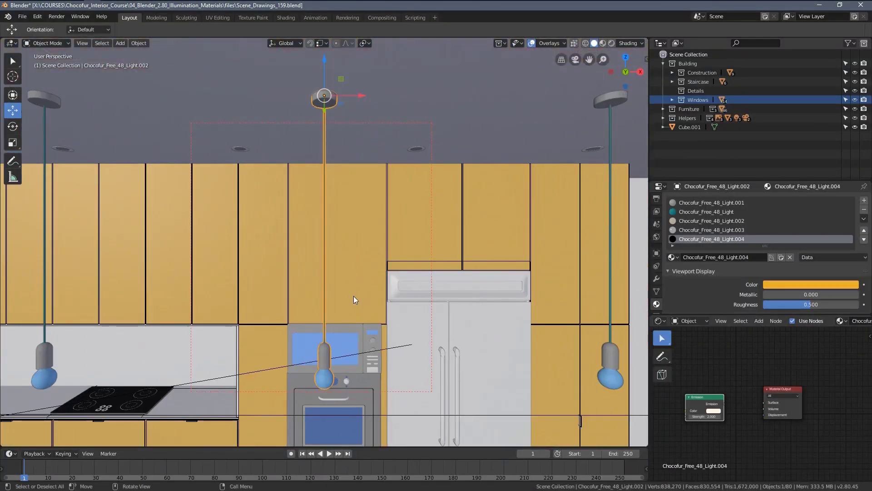
middle_drag(353, 296, 375, 311)
key(shift+h)
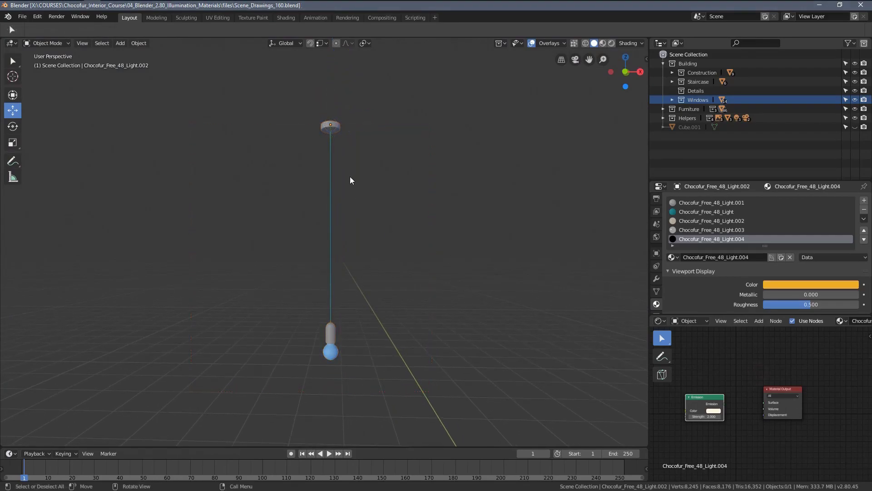
scroll(352, 180, up, 3)
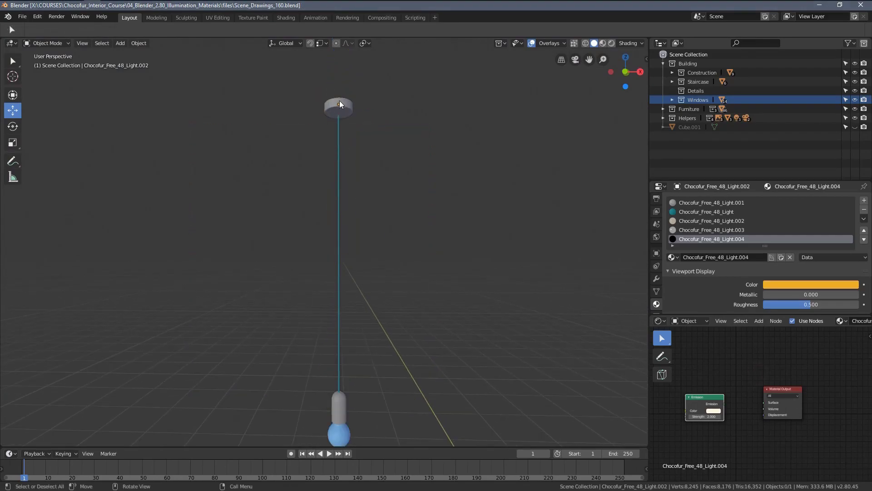
- Add a material slot to the pendant light and fill it with the existing Glossy_Black material
click(340, 104)
middle_drag(369, 191, 381, 188)
drag(766, 247, 766, 265)
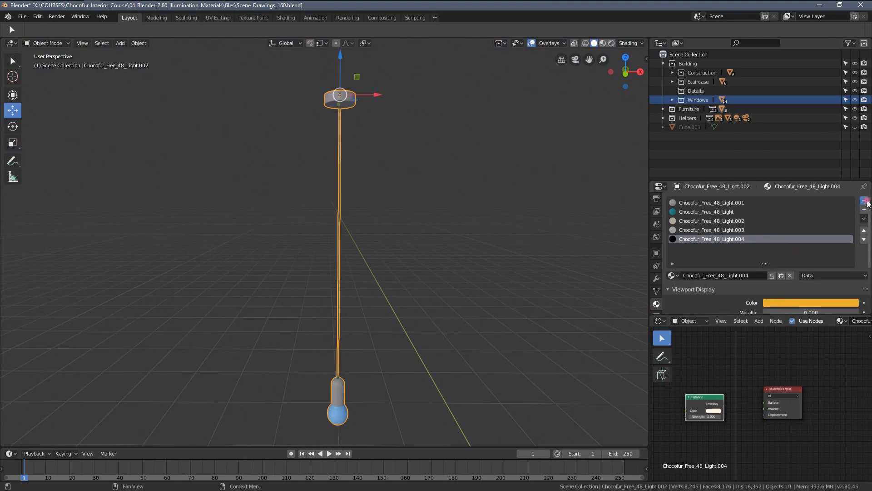
click(864, 201)
click(675, 276)
text(bla)
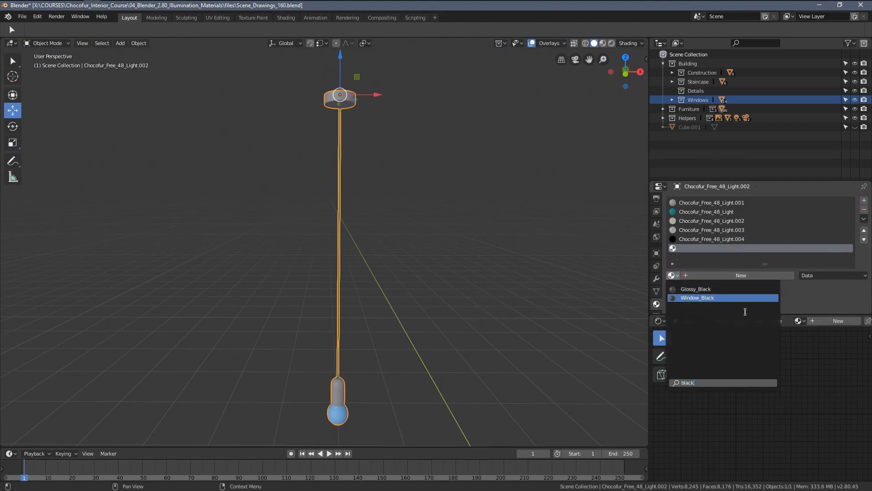
text(ck)
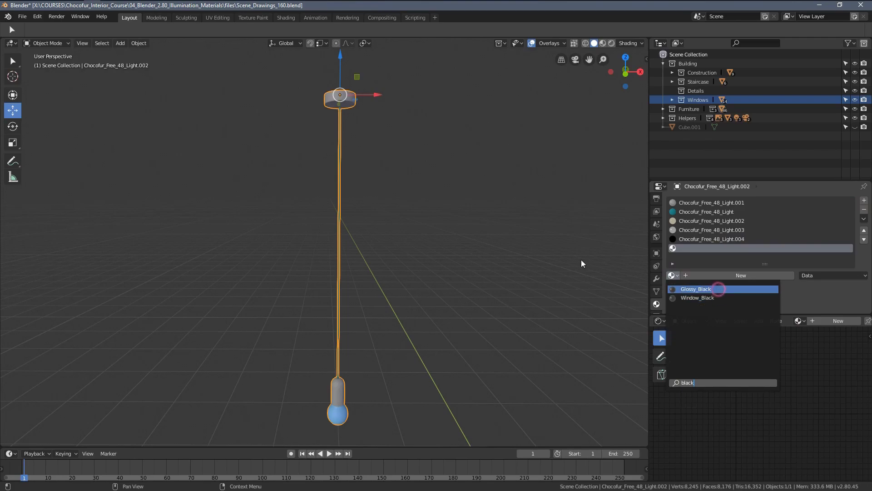
click(719, 288)
- Assign Glossy_Black to the pendant's cap, cord and socket faces that use Chocofur_Free_48_Light.001 and Chocofur_Free_48_Light
scroll(413, 169, up, 2)
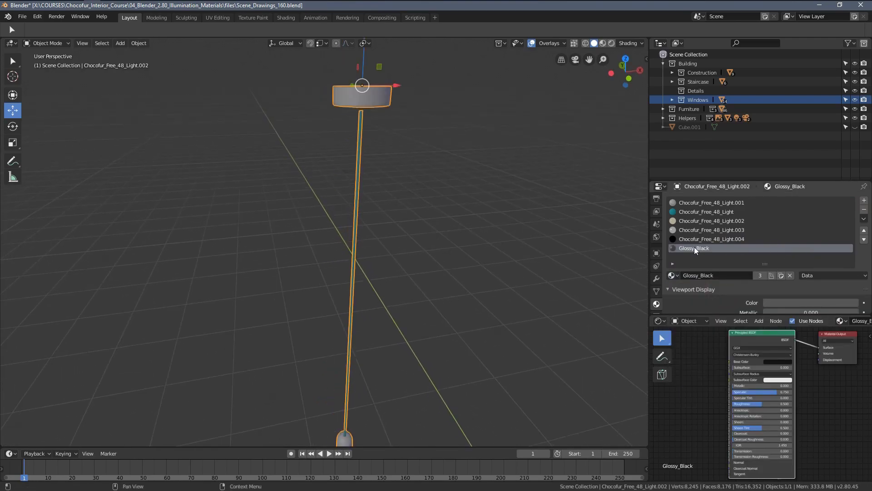
key(Tab)
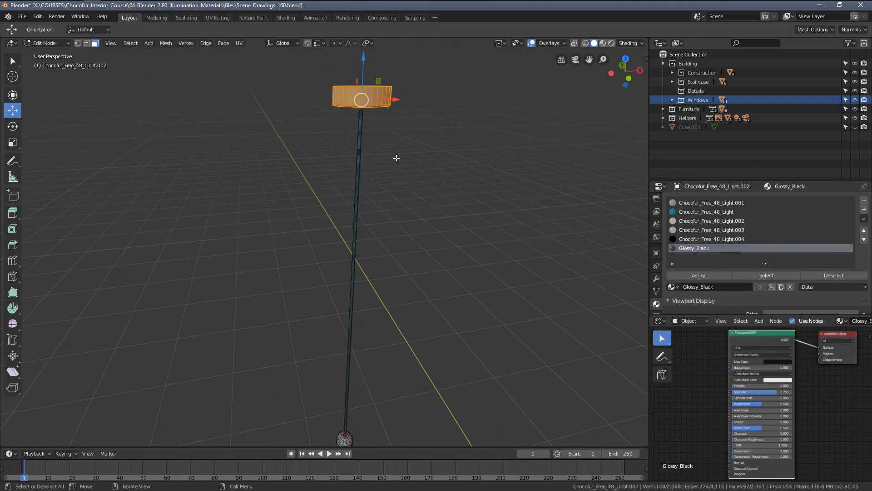
scroll(428, 189, down, 2)
key(z)
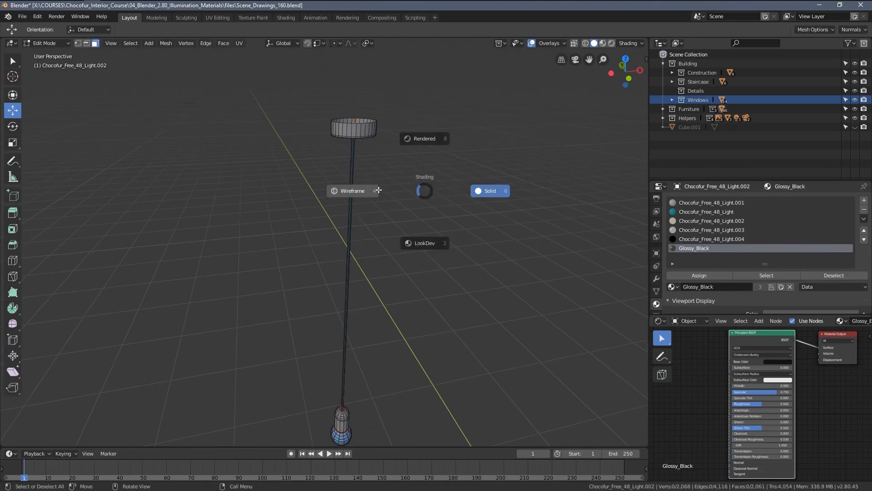
click(366, 187)
click(701, 203)
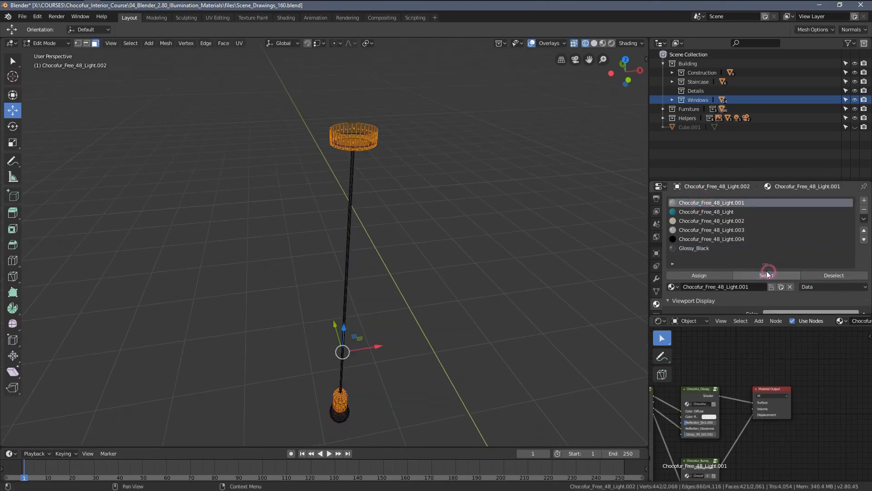
click(732, 212)
click(764, 276)
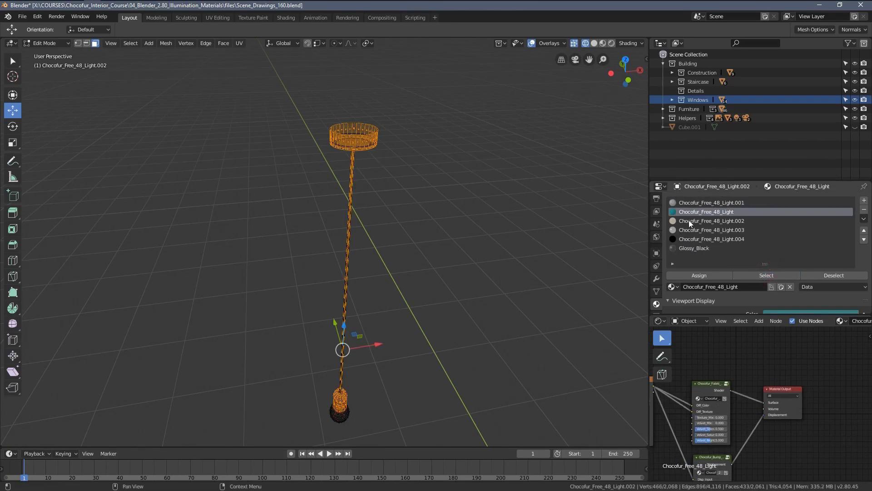
click(692, 248)
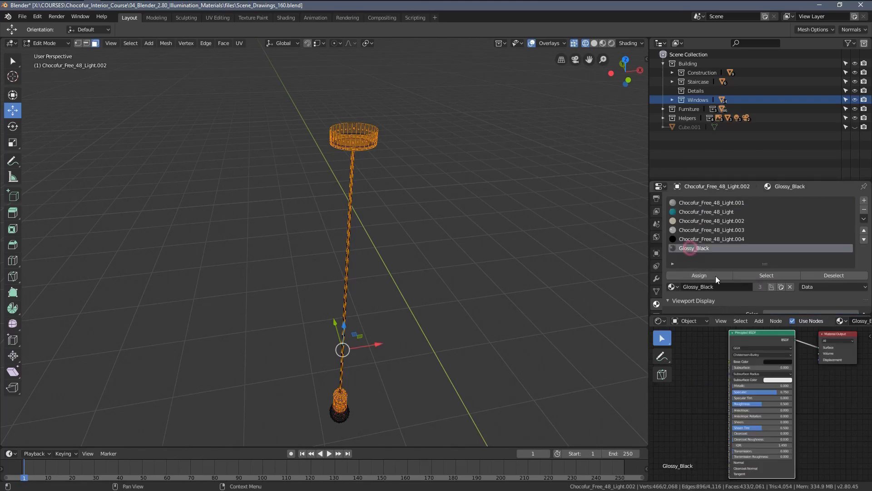
click(703, 277)
- Finish mesh editing in solid shading and remove the Chocofur_Free_48_Light.001 and Chocofur_Free_48_Light slots
mouse_move(488, 252)
middle_down()
mouse_move(444, 201)
mouse_move(459, 218)
mouse_move(459, 258)
mouse_move(457, 160)
mouse_move(484, 230)
middle_up()
key(Tab)
key(z)
click(497, 202)
click(459, 257)
click(750, 203)
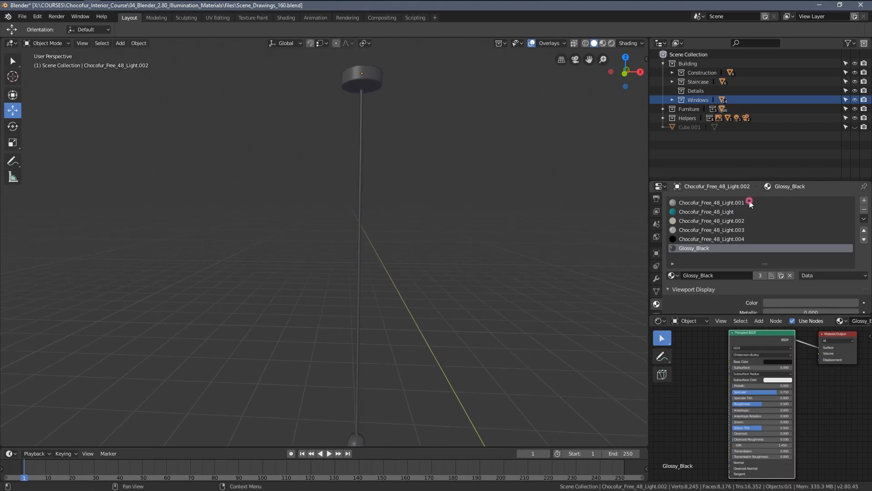
click(864, 210)
click(864, 209)
- Edit the pendant's mesh in wireframe shading and examine which faces use Chocofur_Free_48_Light.002
middle_drag(614, 200, 458, 192)
key(Tab)
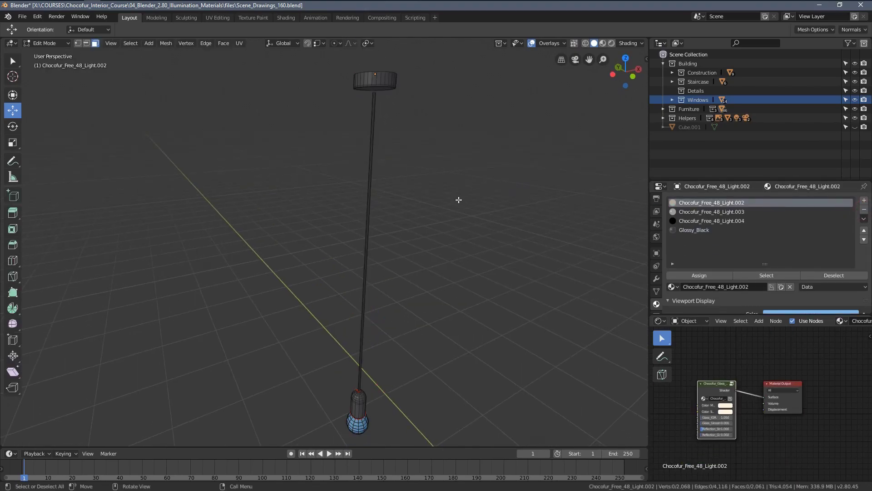
key(z)
click(351, 253)
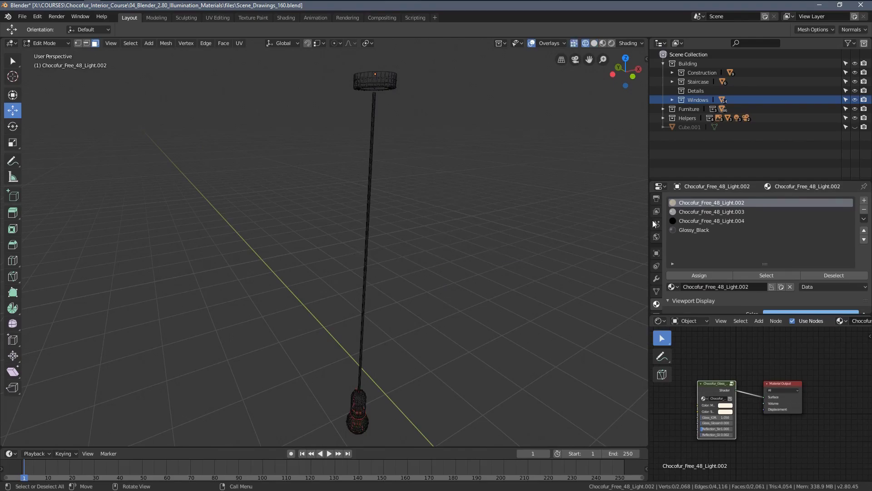
click(765, 275)
key(KP_Decimal)
scroll(492, 246, down, 2)
middle_drag(451, 221, 441, 195)
scroll(443, 195, up, 2)
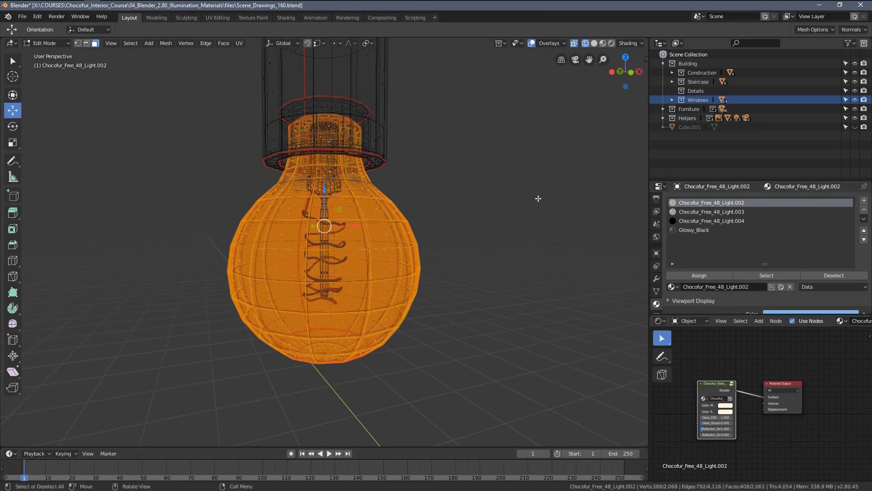
- Check which inner bulb parts use Chocofur_Free_48_Light.003 and Chocofur_Free_48_Light.004 by selecting their faces
key(alt+a)
click(694, 214)
click(765, 275)
middle_drag(468, 205, 607, 195)
click(706, 220)
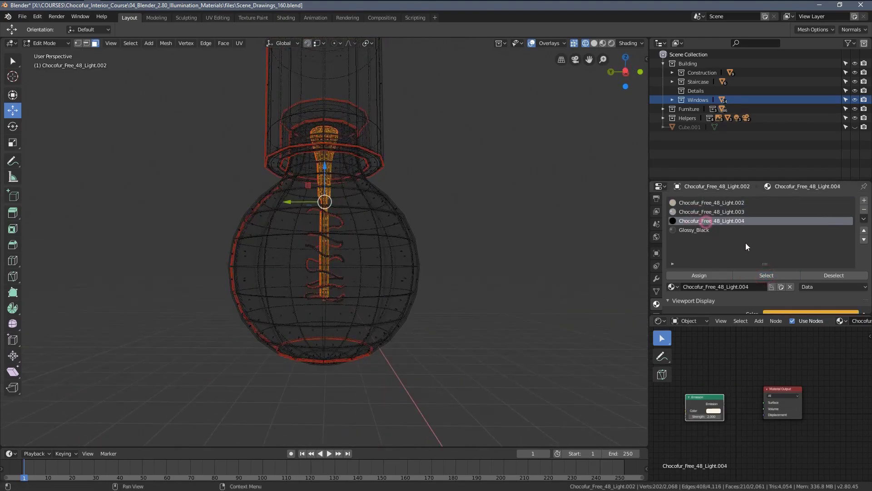
click(765, 275)
key(KP_4)
- Reassign the filament faces using Chocofur_Free_48_Light.004 to Chocofur_Free_48_Light.003
click(696, 212)
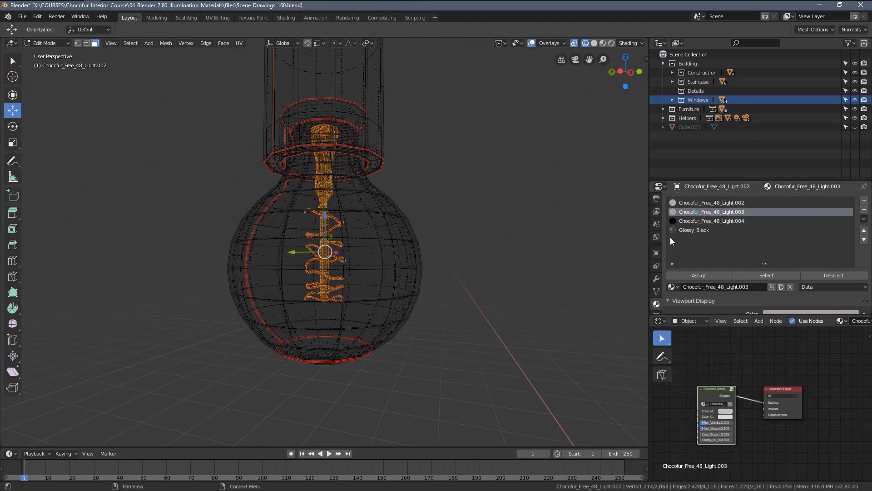
key(a)
key(alt+a)
click(691, 221)
click(767, 276)
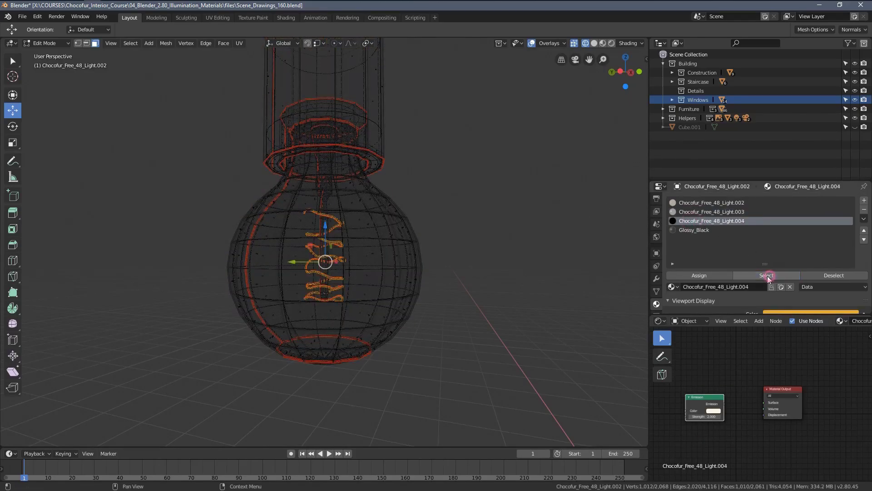
middle_drag(336, 236, 307, 233)
middle_drag(410, 233, 429, 232)
click(690, 212)
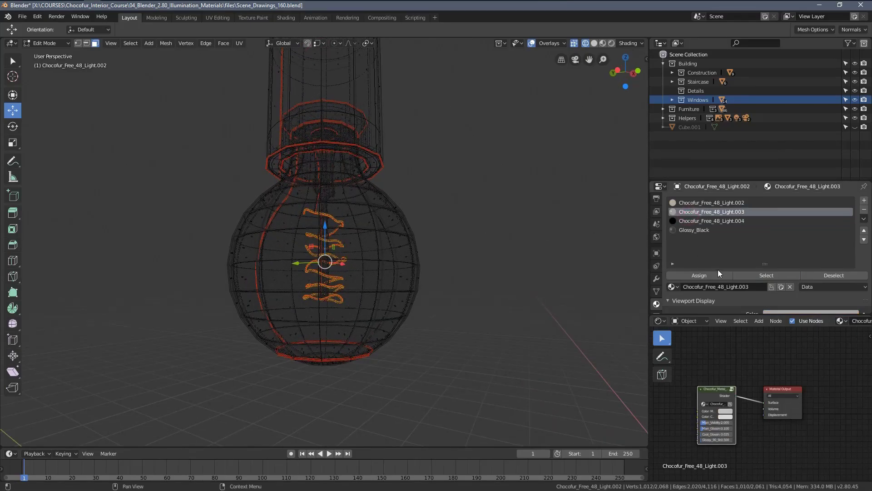
click(705, 276)
click(766, 275)
- Finish editing the mesh and remove the Chocofur_Free_48_Light.004 slot from the pendant light
middle_drag(628, 238, 480, 193)
key(Tab)
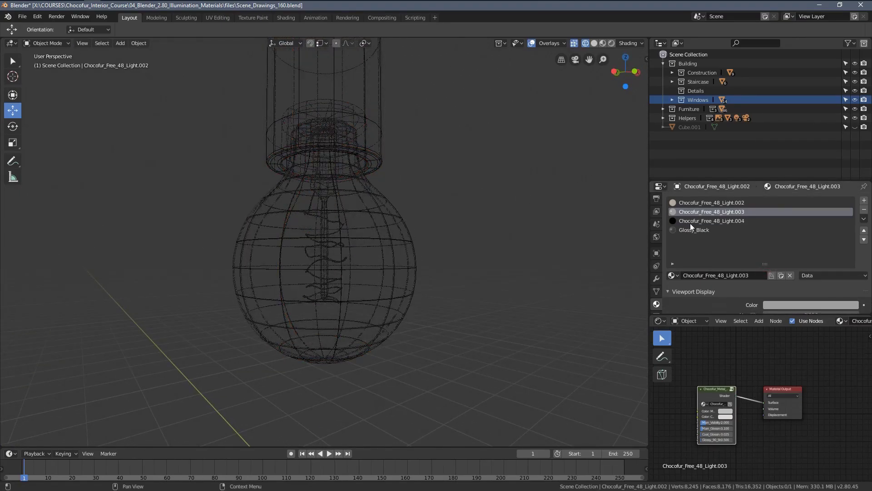
click(691, 220)
click(864, 210)
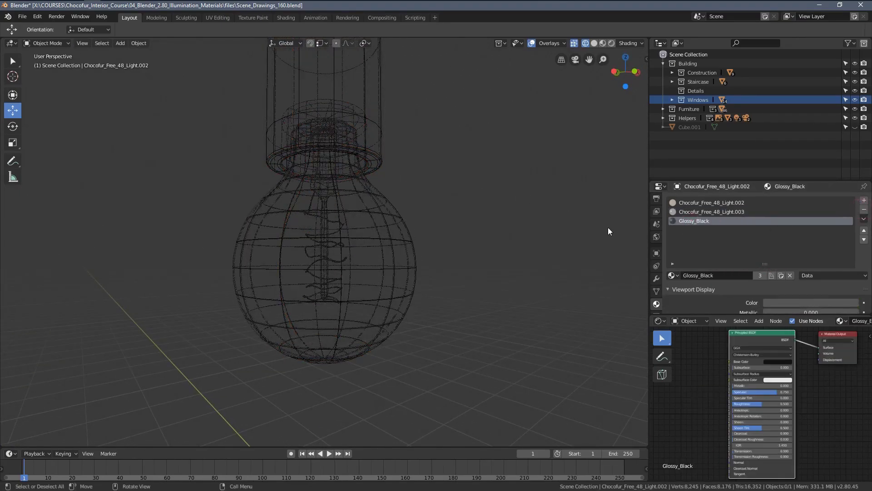
- Return to solid shading, leave the isolated view and show the whole scene through the camera
scroll(492, 198, down, 6)
key(z)
click(437, 189)
scroll(438, 189, down, 3)
middle_drag(432, 188, 358, 199)
key(KP_Divide)
key(KP_0)
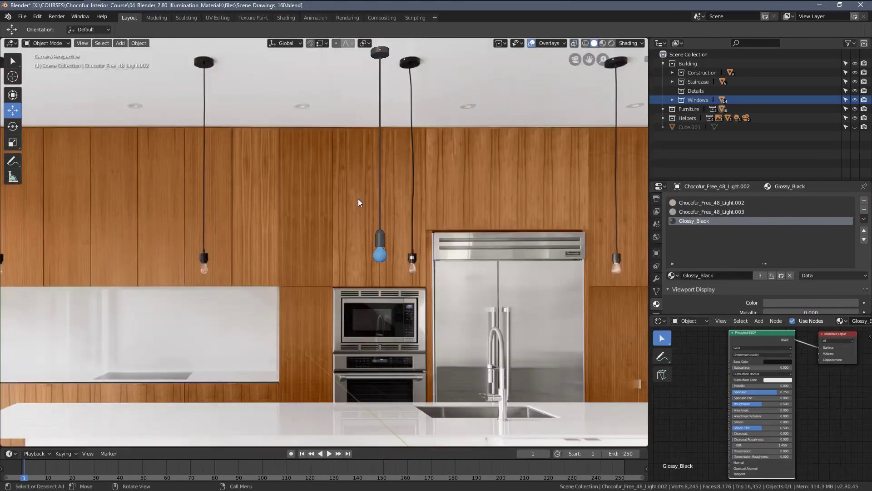
key(KP_Divide)
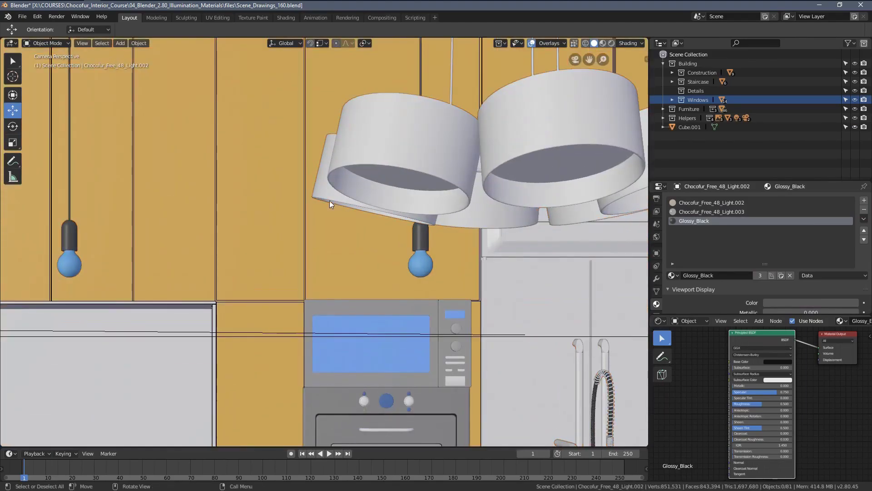
- Select the neighbouring pendant light and inspect its socket and bulb up close
scroll(342, 257, up, 3)
click(274, 275)
shift+middle_drag(284, 268, 355, 223)
scroll(347, 228, up, 5)
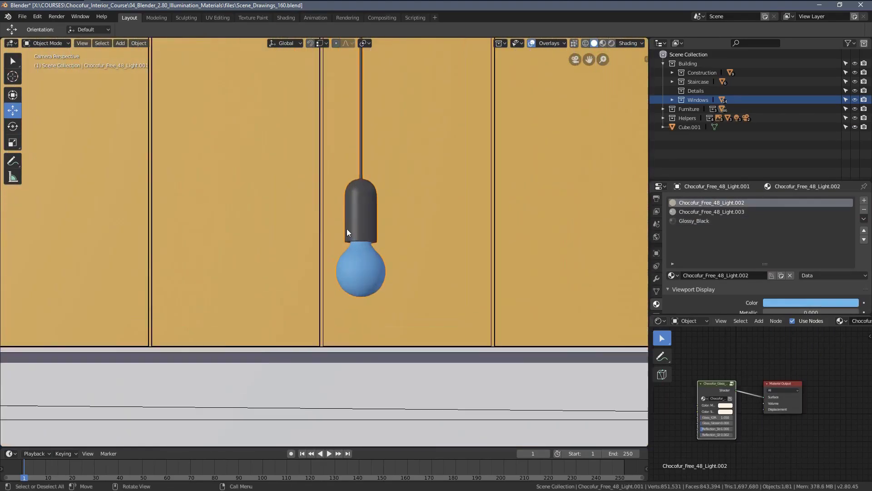
- Hide everything except the selected pendant light and frame it in the front view
scroll(347, 228, down, 5)
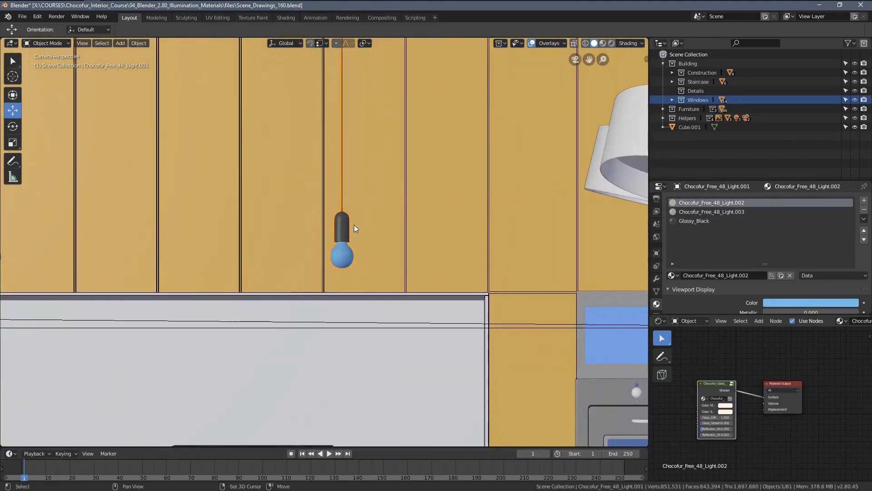
key(shift+h)
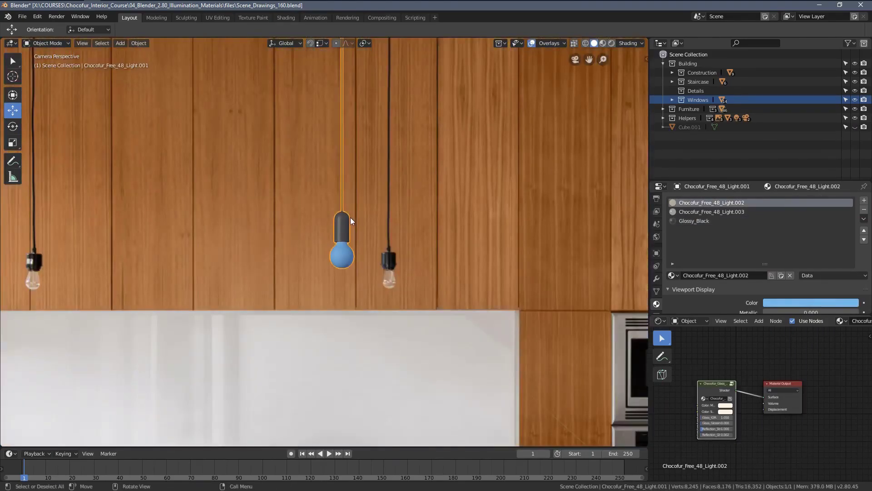
middle_drag(351, 217, 353, 222)
key(KP_1)
key(KP_Decimal)
- Open the pendant light's mesh for editing in wireframe display with vertex selection
key(Tab)
scroll(354, 227, up, 4)
key(z)
click(303, 230)
scroll(371, 241, up, 4)
key(a)
key(a)
key(ctrl+Tab)
key(Escape)
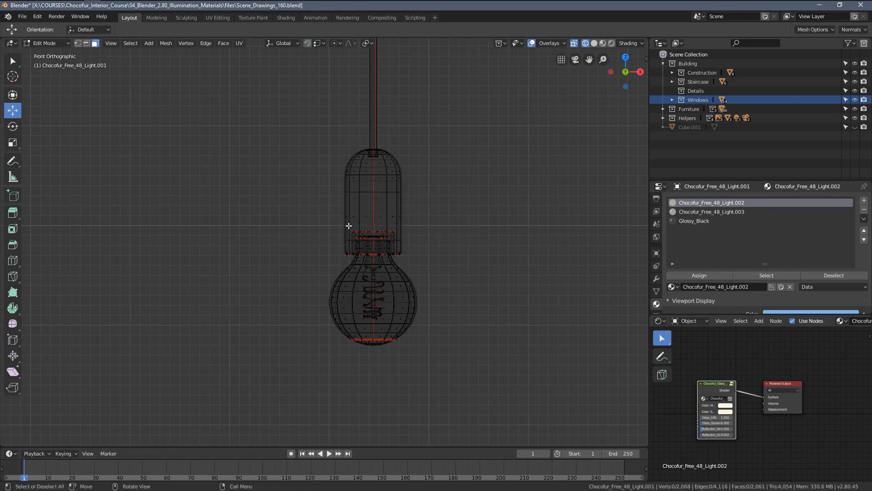
key(a)
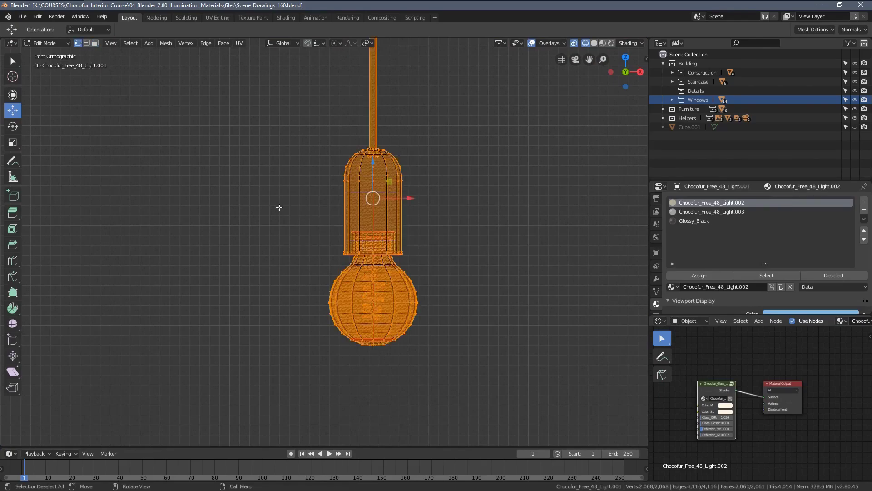
- Move the bulb and the socket's lower rim up about 0.032 m along Z to shorten the socket
key(alt+a)
key(b)
drag(288, 214, 481, 359)
key(g)
key(z)
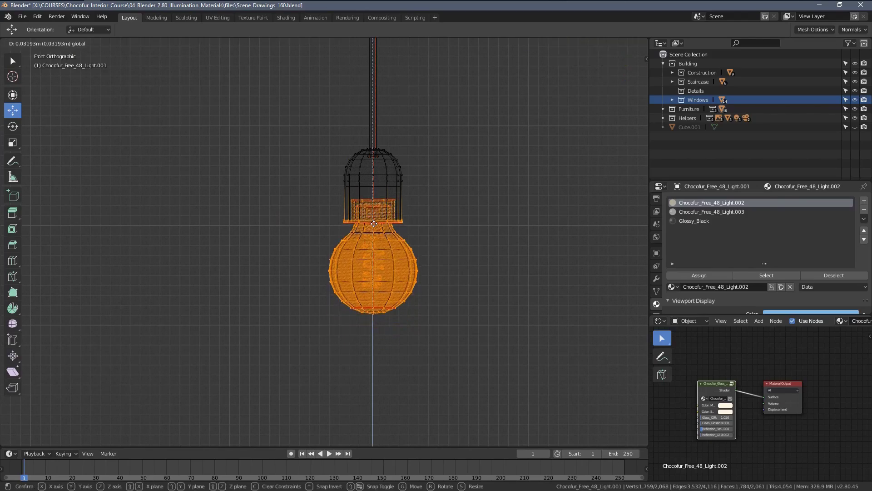
click(374, 223)
key(Tab)
- Return to solid shading and examine the pendant light's straight cord up close
scroll(312, 225, down, 5)
key(z)
click(367, 214)
shift+middle_drag(371, 189, 379, 310)
scroll(365, 175, down, 4)
shift+middle_drag(362, 164, 377, 208)
scroll(377, 196, up, 3)
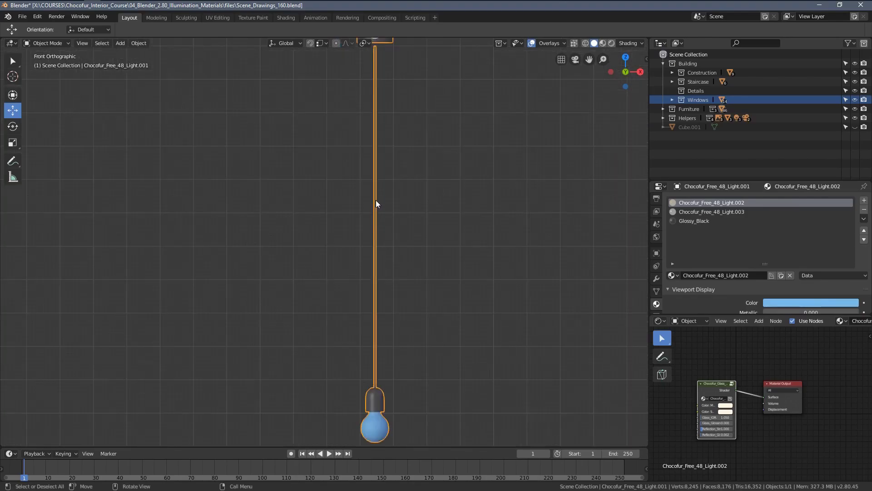
scroll(378, 196, up, 4)
shift+middle_drag(450, 183, 356, 217)
scroll(357, 217, up, 3)
key(alt+a)
scroll(356, 213, up, 3)
scroll(387, 203, up, 2)
click(384, 208)
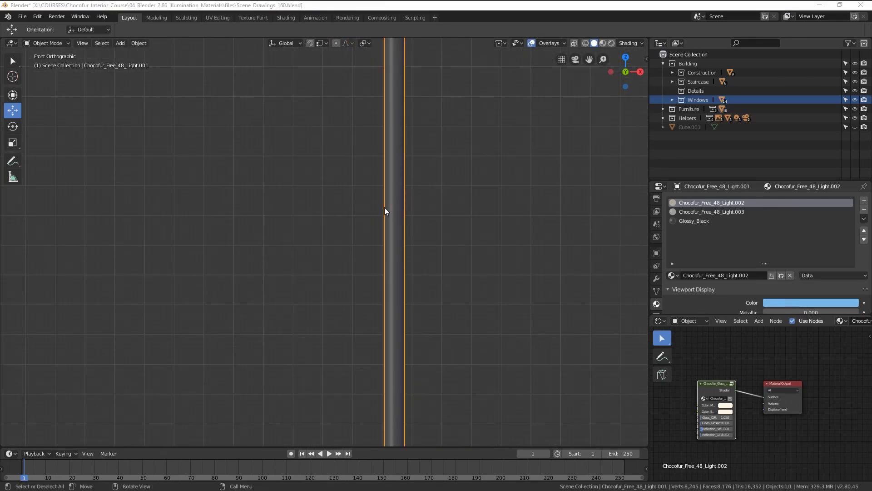
- Switch to the kitchen reference photo in Photos and examine the shape of the pendant cords
key(alt+Tab)
double_click(442, 143)
double_click(393, 173)
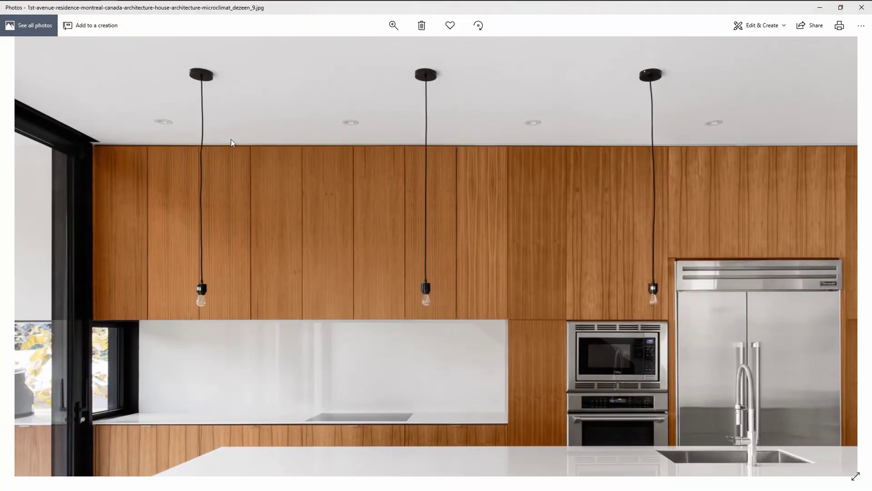
drag(231, 139, 334, 102)
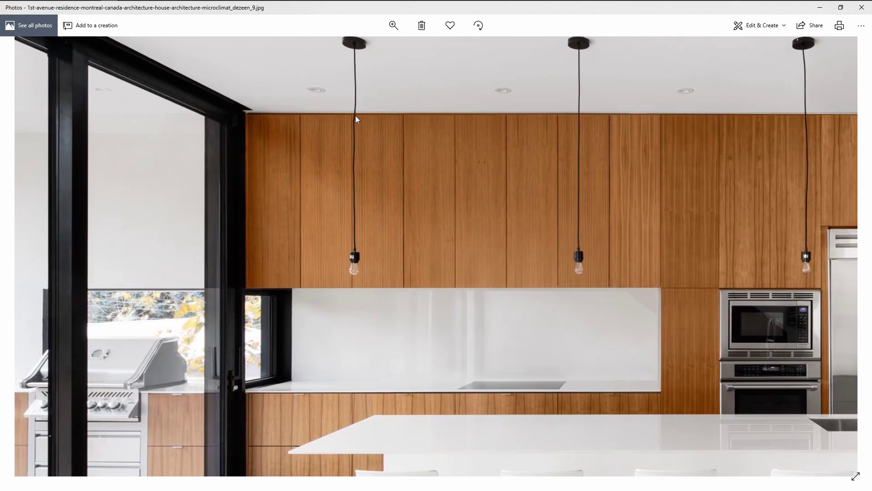
drag(400, 234, 241, 223)
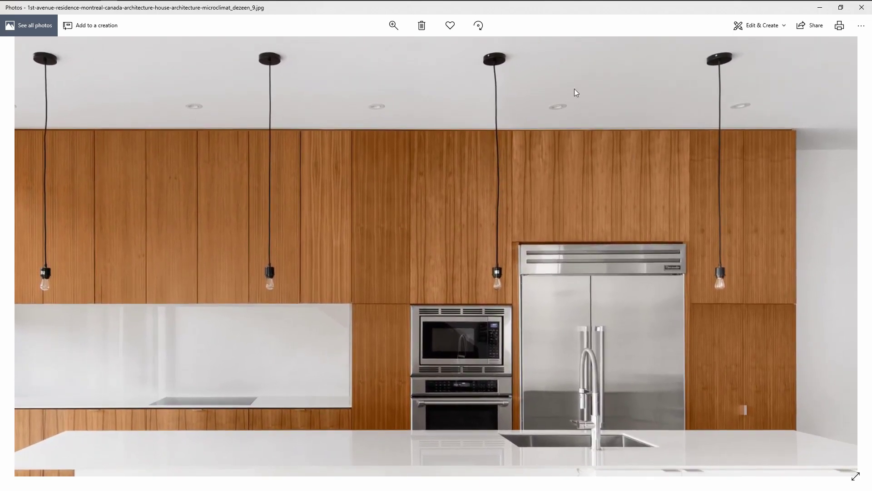
key(alt+Tab)
- Back in Blender, deselect the pendant light and save the scene as Scene_Drawings_161.blend
scroll(476, 180, down, 14)
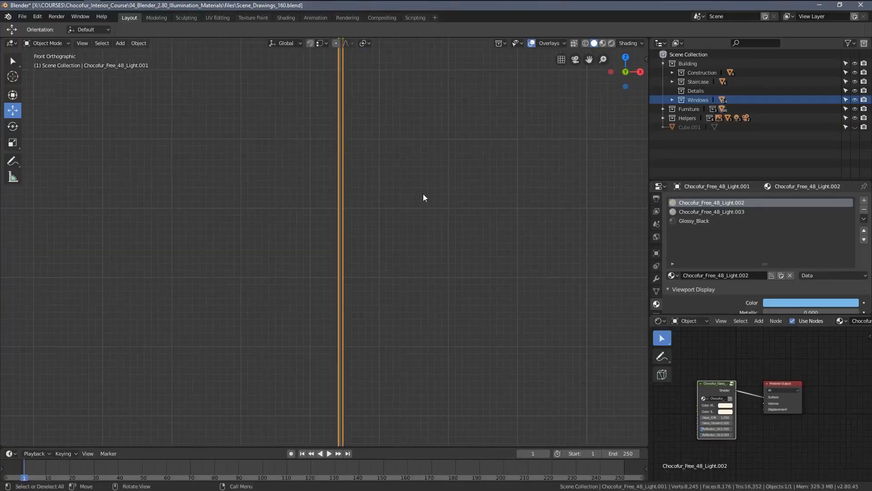
click(387, 197)
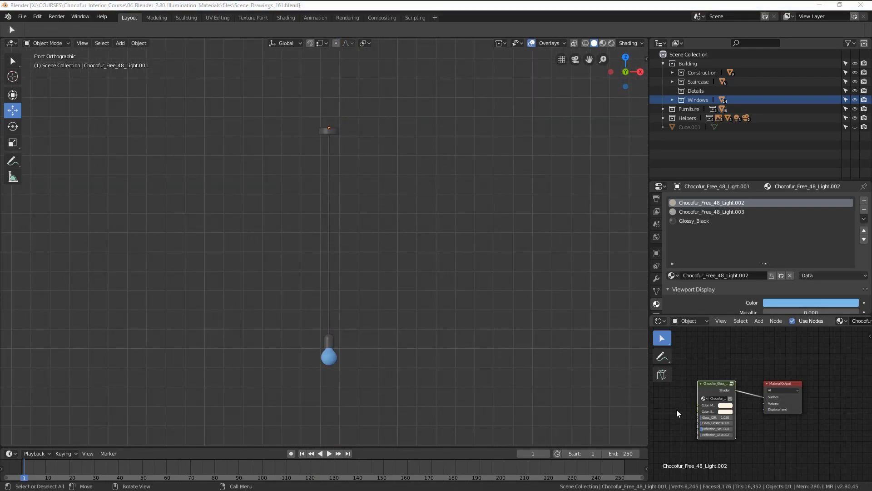
click(684, 412)
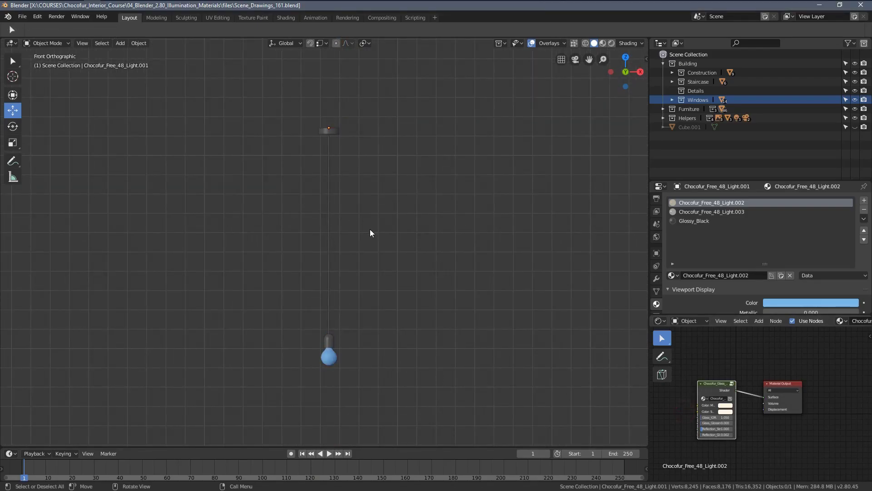
- Select the long vertical edges of the pendant light's cord in wireframe edge selection mode
scroll(337, 119, up, 3)
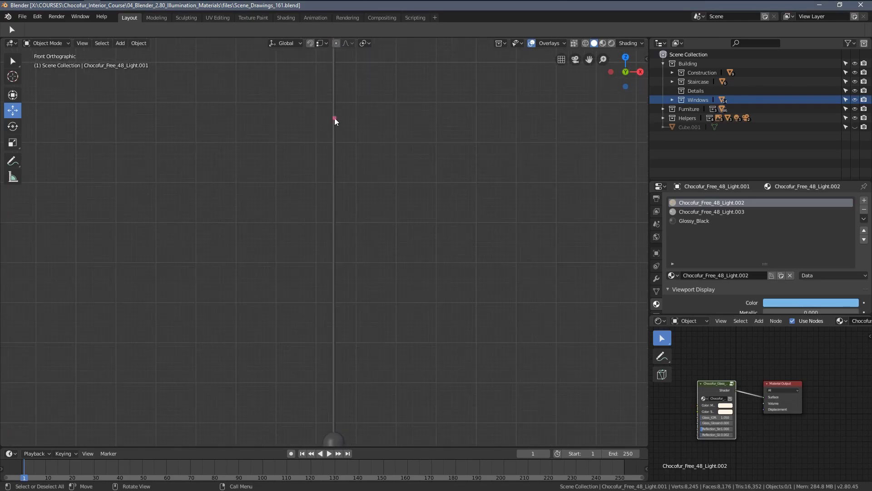
click(334, 118)
key(Tab)
shift+middle_drag(339, 131, 350, 184)
key(a)
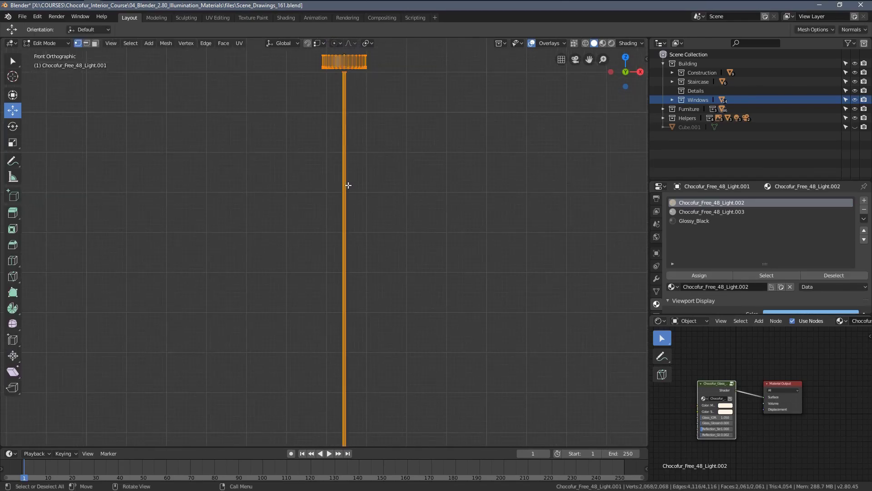
click(85, 45)
click(310, 214)
key(z)
click(321, 212)
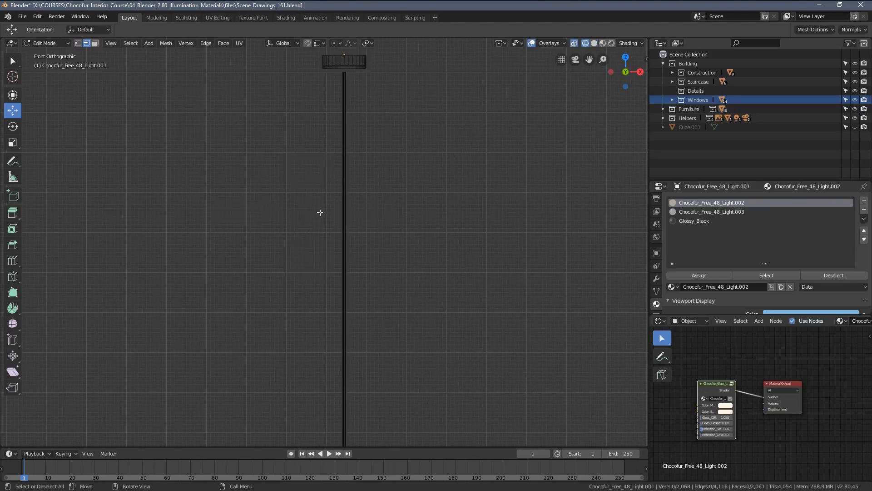
drag(307, 203, 448, 273)
scroll(393, 255, down, 1)
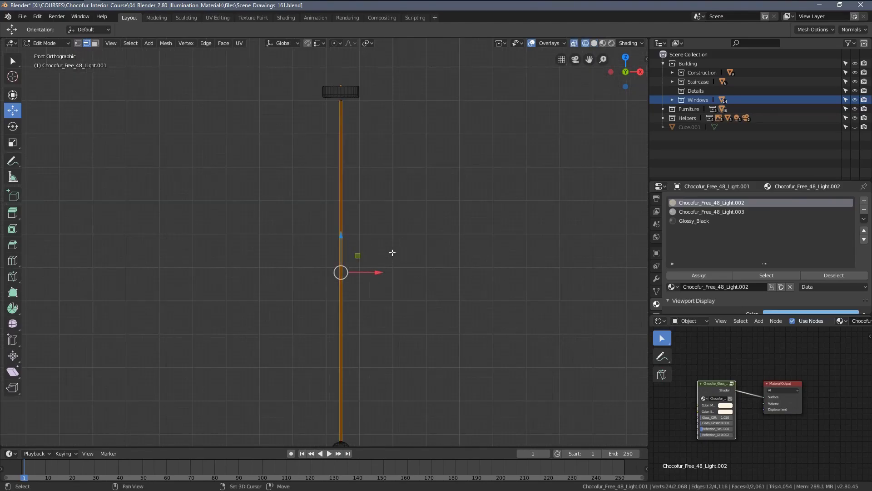
- Hide the rest of the mesh and subdivide the cord's vertical edges with 10 cuts
key(shift+h)
scroll(382, 224, up, 4)
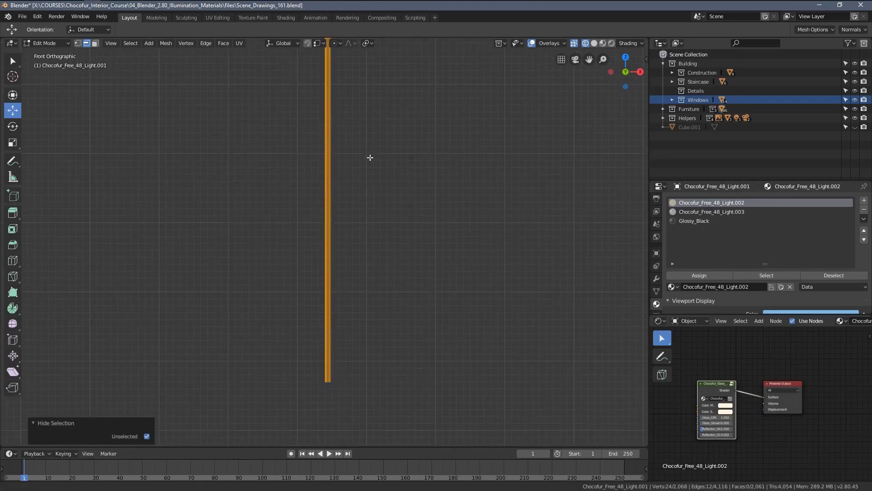
shift+middle_drag(347, 256, 356, 175)
scroll(373, 367, up, 7)
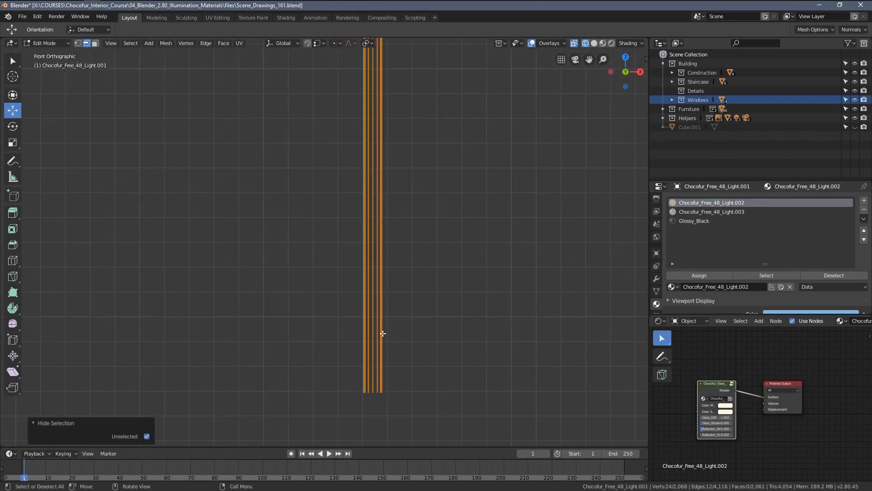
scroll(382, 331, down, 9)
shift+middle_drag(357, 263, 360, 316)
shift+middle_drag(356, 134, 324, 305)
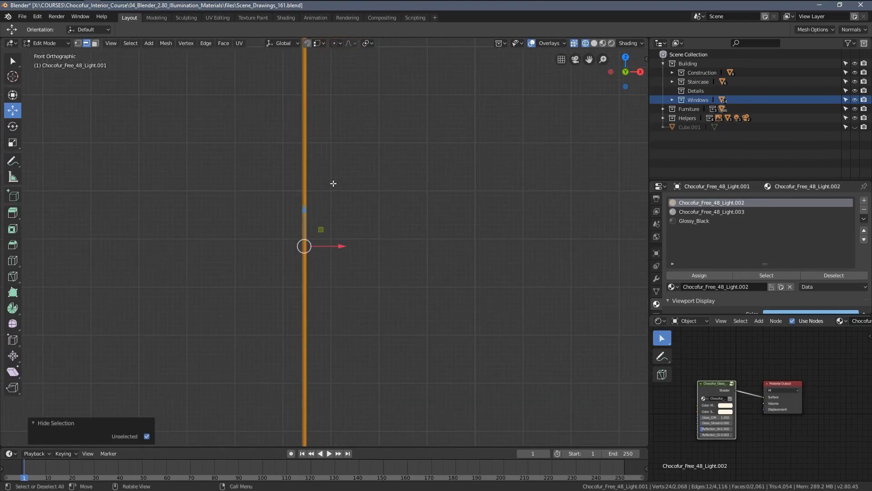
right_click(362, 166)
click(331, 166)
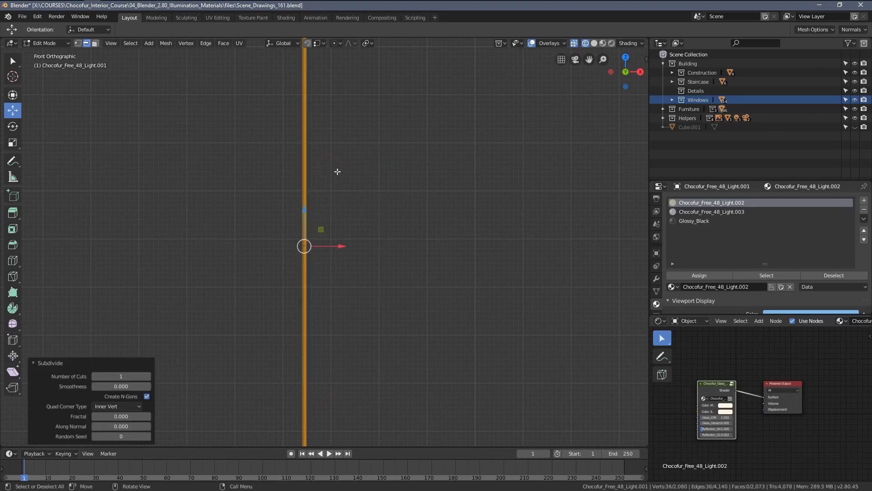
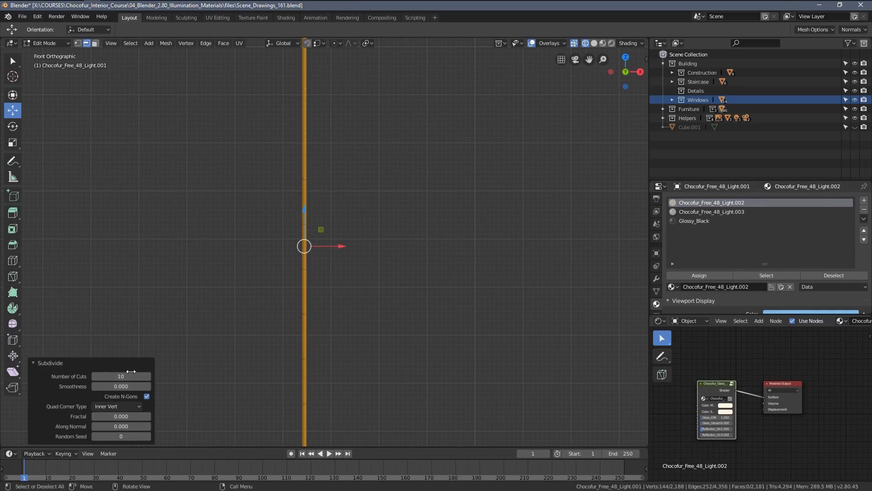
scroll(253, 292, up, 4)
middle_drag(320, 242, 291, 268)
scroll(290, 269, down, 4)
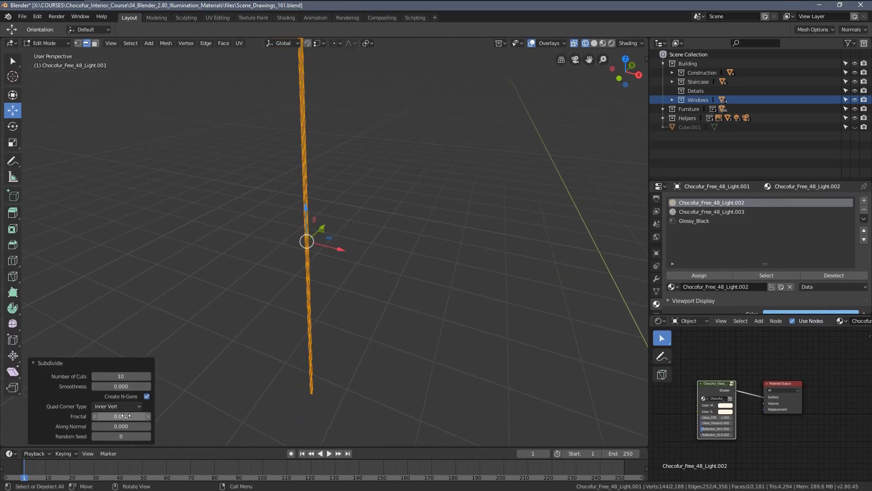
- Try a Fractal value of 0.070 on the cord's subdivision and inspect it from the front
mouse_move(125, 415)
mouse_down()
mouse_move(145, 416)
mouse_move(136, 415)
mouse_up()
key(KP_1)
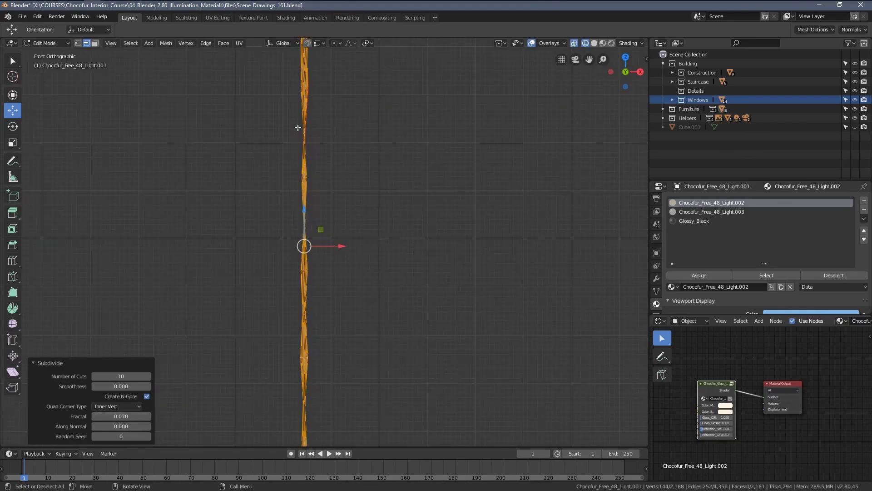
shift+middle_drag(297, 126, 305, 264)
scroll(300, 168, up, 7)
scroll(268, 358, down, 3)
shift+middle_drag(267, 358, 275, 239)
scroll(241, 350, up, 3)
- Try a Fractal value of 0.02 on the cord's subdivision and inspect the edges up close
click(134, 415)
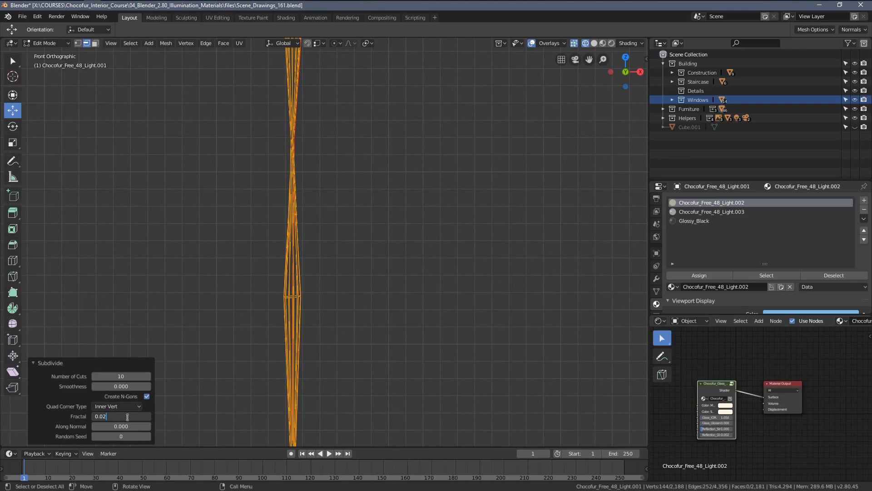
key(Return)
scroll(263, 249, down, 6)
shift+middle_drag(303, 330, 292, 251)
scroll(294, 258, up, 6)
scroll(252, 249, down, 3)
shift+middle_drag(235, 327, 264, 291)
scroll(265, 290, up, 2)
- Set the subdivision's Fractal to 0.035 and check the distortion along the cord
click(126, 416)
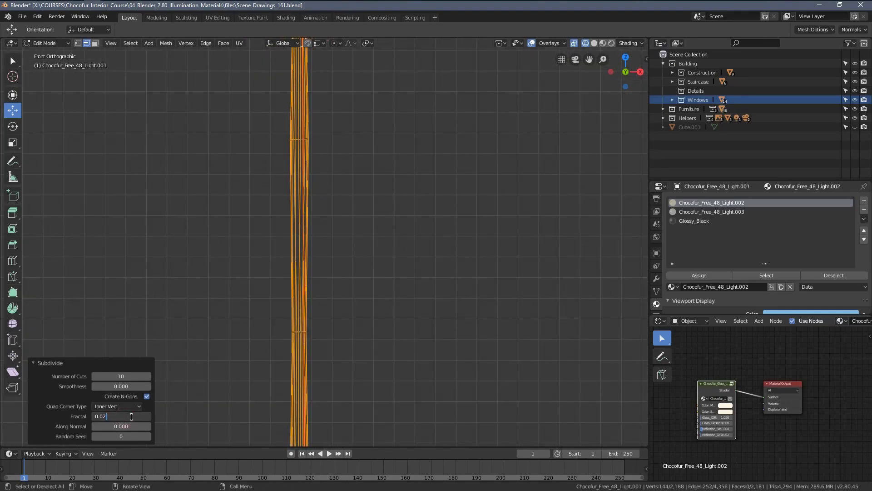
text(0.035)
key(Return)
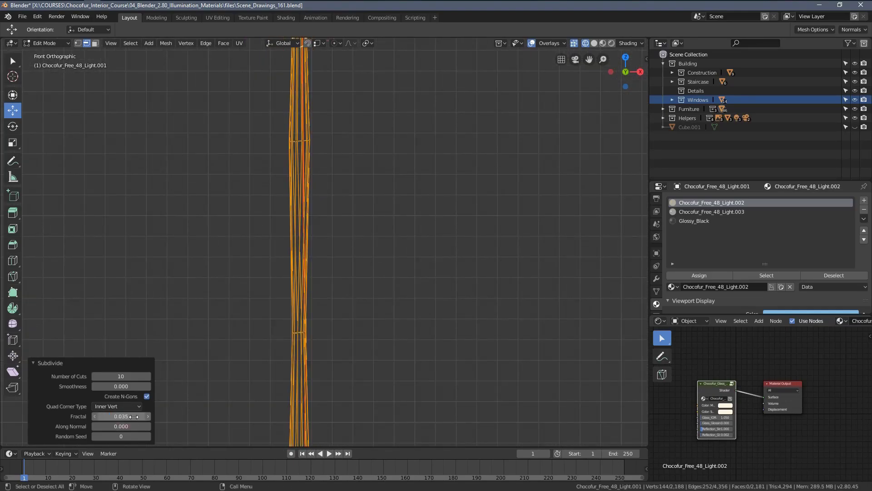
scroll(308, 224, down, 11)
shift+middle_drag(342, 325, 334, 292)
scroll(324, 312, up, 5)
shift+middle_drag(314, 259, 333, 151)
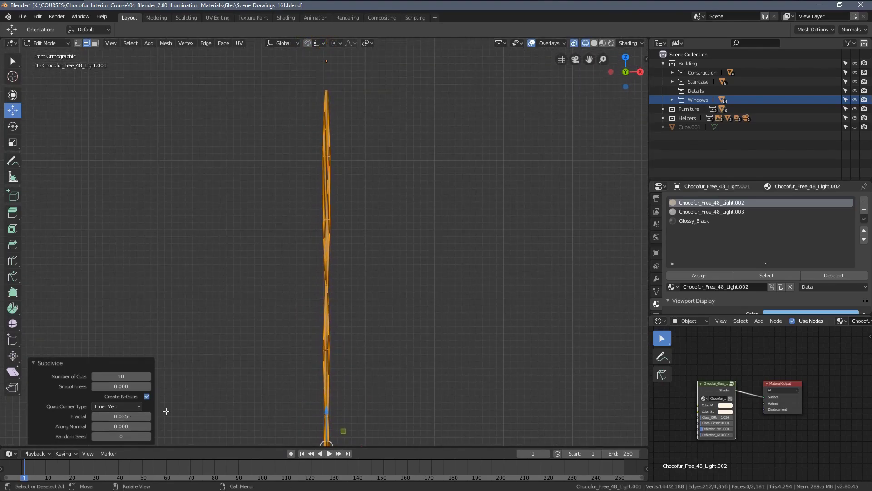
- Re-enter the subdivision's Fractal value and finish editing the cord mesh
click(128, 416)
key(Return)
scroll(264, 270, down, 4)
key(Tab)
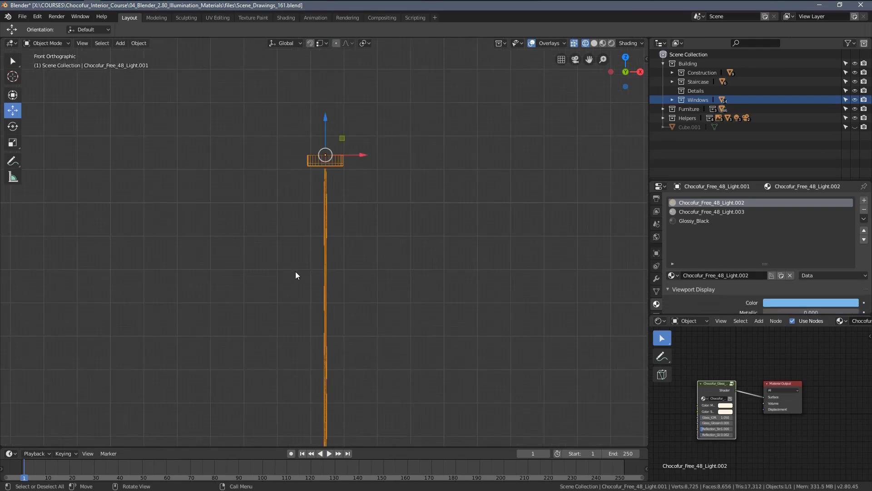
- Show the pendant light's Subsurf modifier settings, deselect the light and display it in solid shading
scroll(295, 271, up, 5)
click(656, 278)
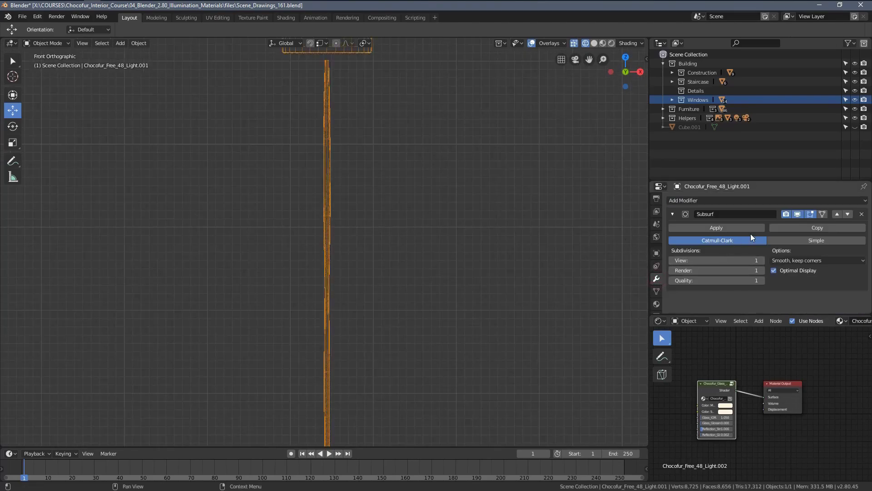
shift+middle_drag(369, 304, 381, 154)
scroll(344, 219, up, 4)
key(alt+a)
key(z)
click(411, 183)
scroll(376, 245, down, 8)
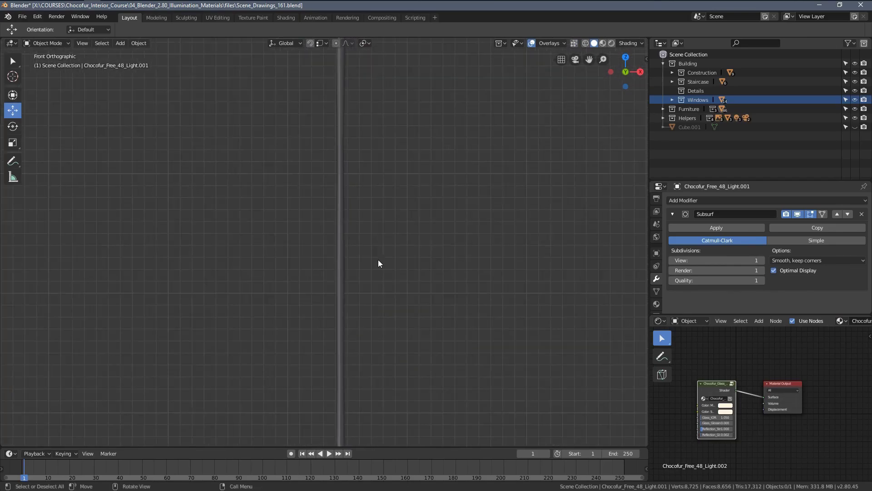
- Compare the distorted cord with the pendant lights in the background photo through the camera
key(KP_0)
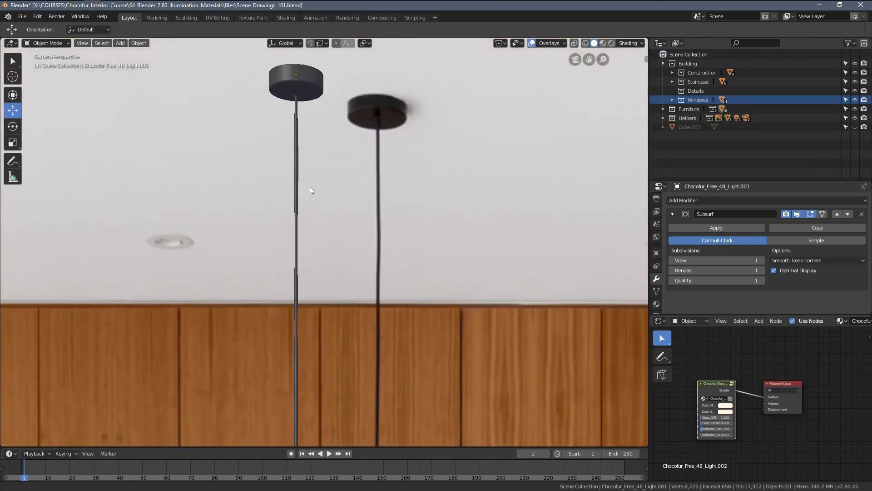
shift+middle_drag(310, 186, 322, 198)
scroll(321, 235, up, 6)
scroll(321, 236, down, 4)
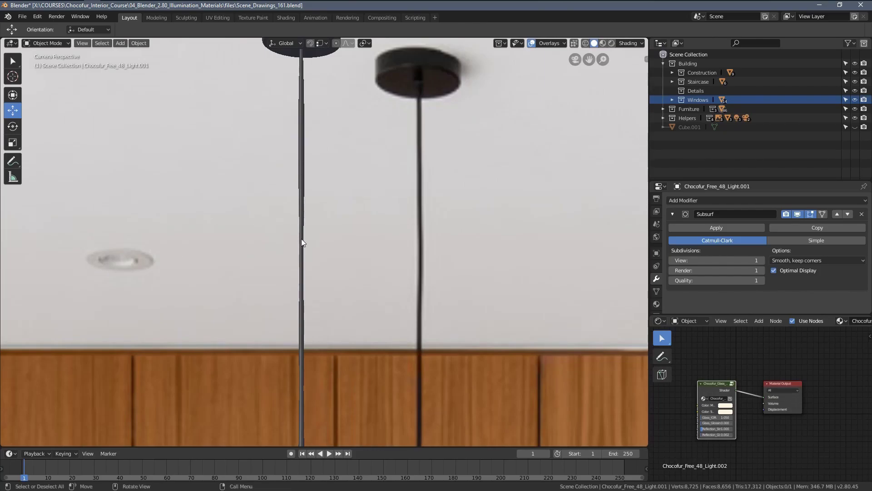
shift+middle_drag(311, 280, 312, 185)
scroll(292, 185, down, 4)
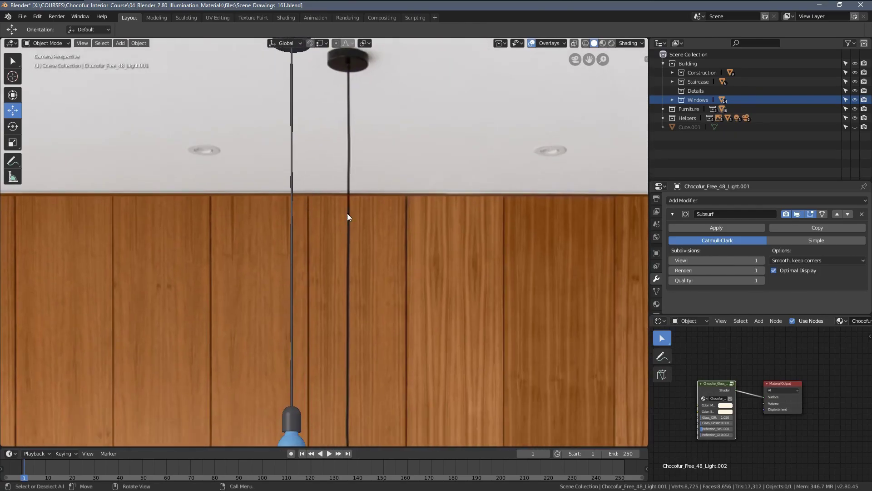
scroll(358, 151, down, 4)
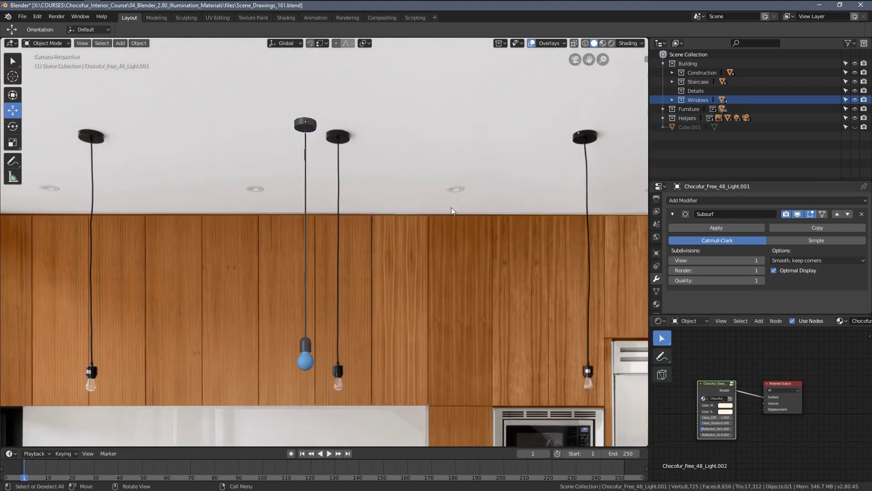
- Inspect the isolated pendant light from several angles and leave local view to show the whole scene
scroll(283, 195, up, 4)
middle_drag(283, 196, 301, 189)
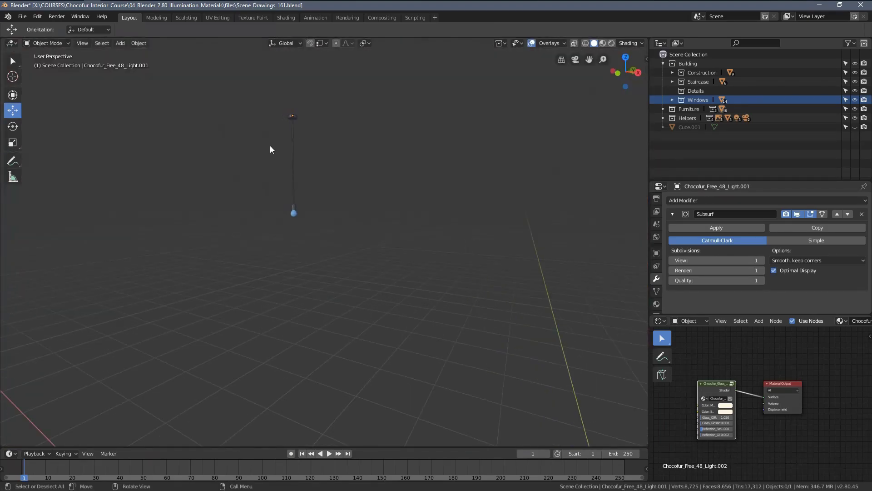
scroll(301, 189, up, 5)
click(259, 144)
middle_drag(258, 144, 327, 109)
click(350, 165)
middle_drag(331, 195, 342, 219)
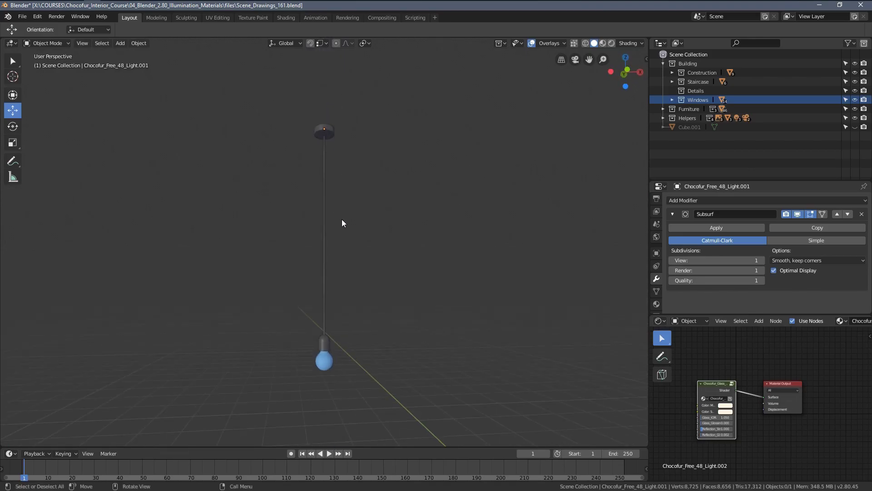
key(KP_Divide)
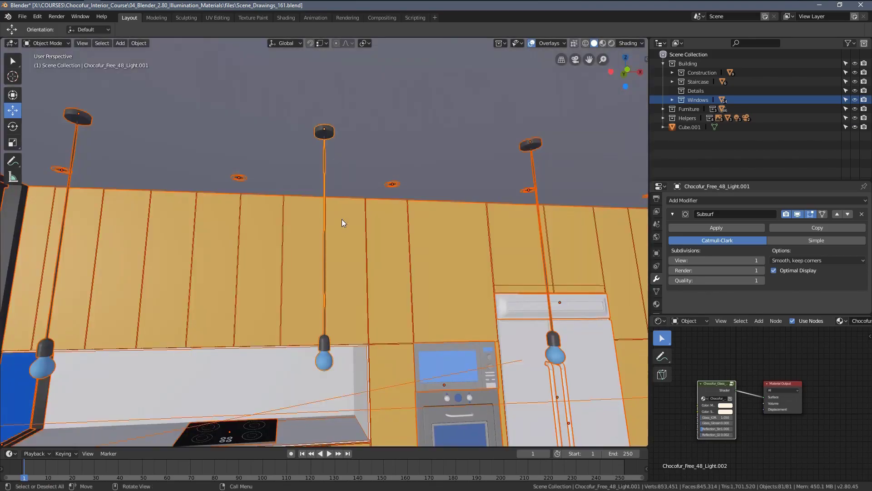
- Check the pendant lights above the kitchen counter through the current camera
key(KP_0)
scroll(338, 215, down, 8)
shift+middle_drag(253, 216, 332, 204)
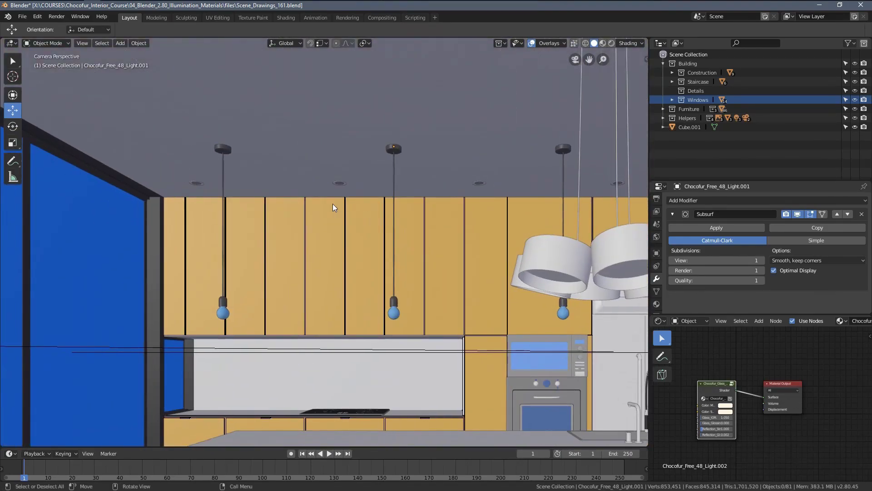
scroll(332, 203, up, 2)
shift+middle_drag(249, 187, 325, 247)
scroll(307, 190, down, 4)
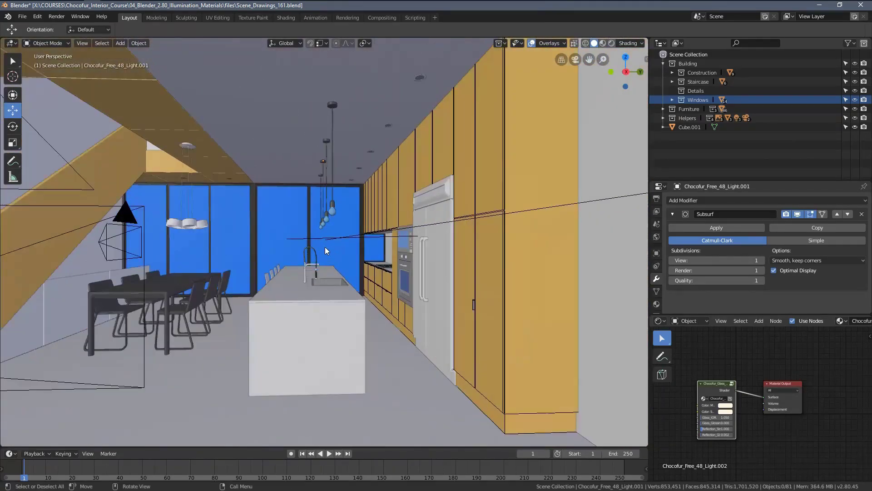
- Make the camera facing the kitchen and dining area active and look through it at the pendant lights
scroll(326, 244, down, 6)
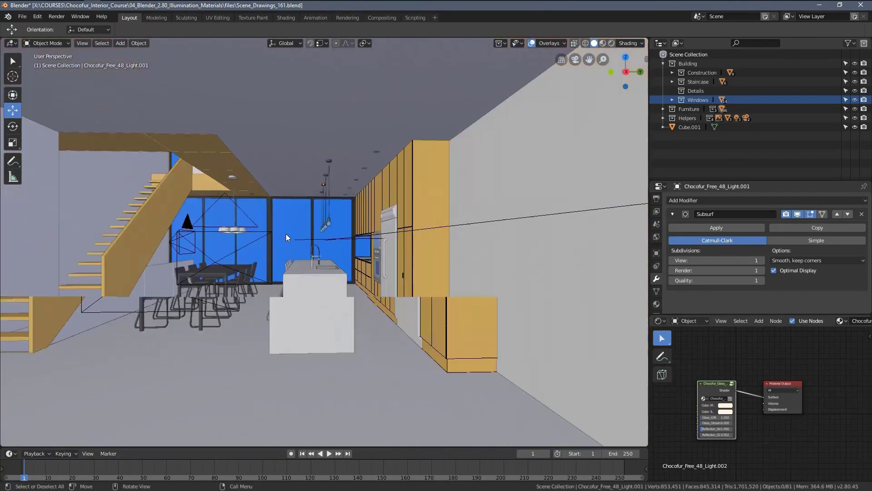
scroll(241, 222, up, 1)
click(251, 219)
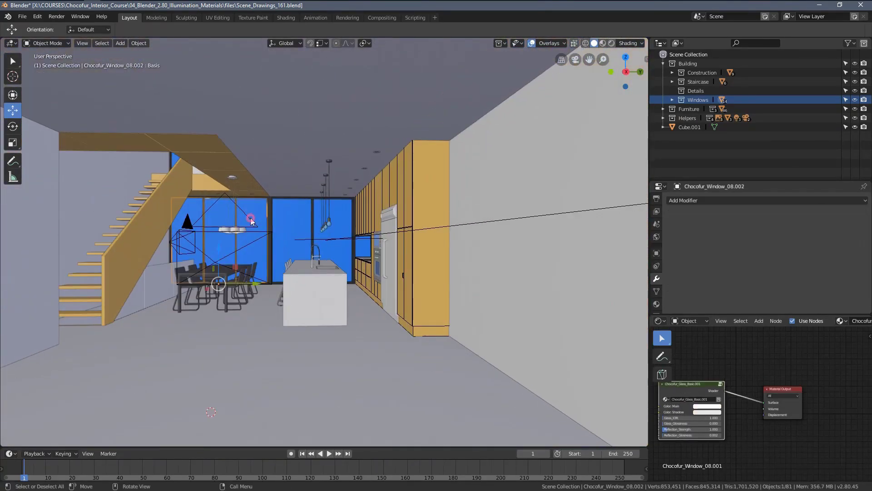
key(KP_0)
shift+middle_drag(323, 166, 316, 200)
scroll(325, 197, up, 2)
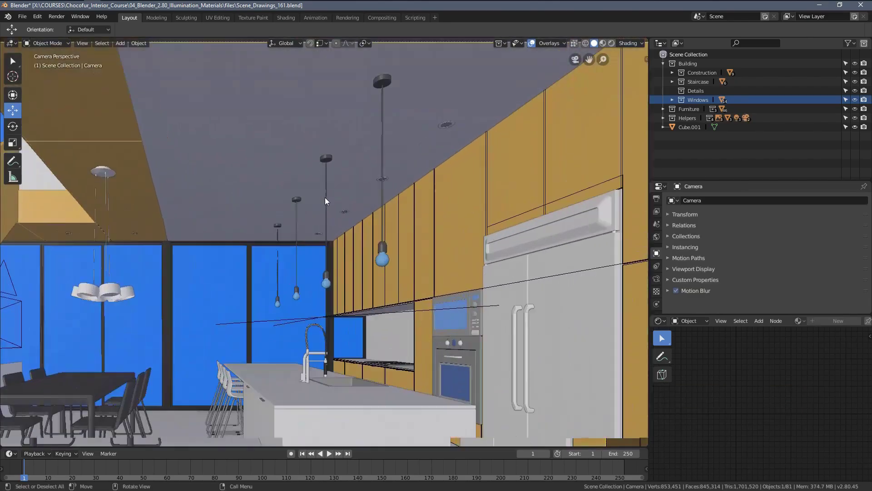
scroll(325, 197, down, 1)
- Limit rendering to a region around the pendant lights and display it in Rendered shading
key(ctrl+b)
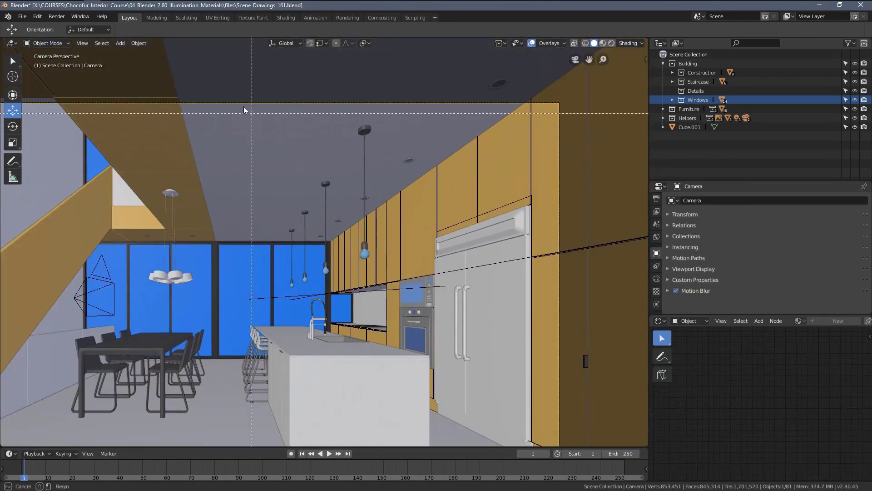
drag(245, 110, 413, 302)
key(z)
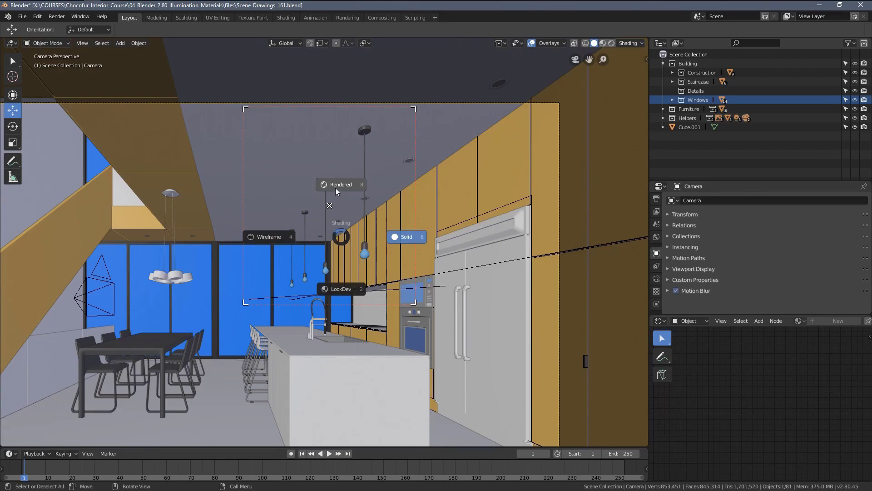
click(335, 187)
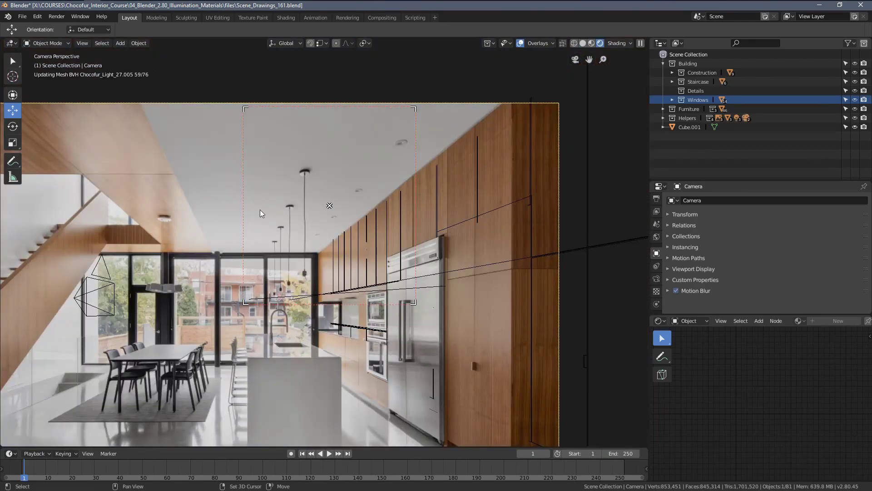
shift+middle_drag(260, 209, 305, 197)
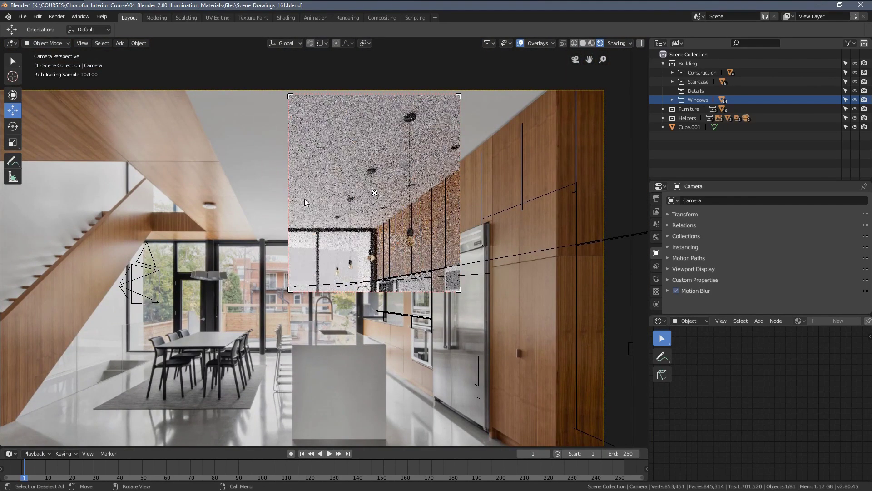
- Redraw the render region around the hanging bulbs, tightening it to the nearest bulb
key(ctrl+b)
drag(297, 183, 452, 305)
shift+middle_drag(433, 237, 362, 218)
scroll(362, 218, up, 3)
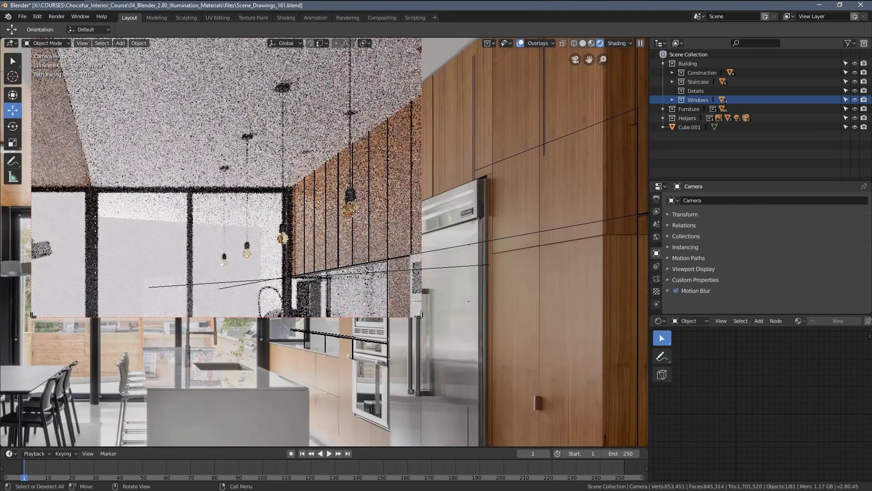
key(ctrl+b)
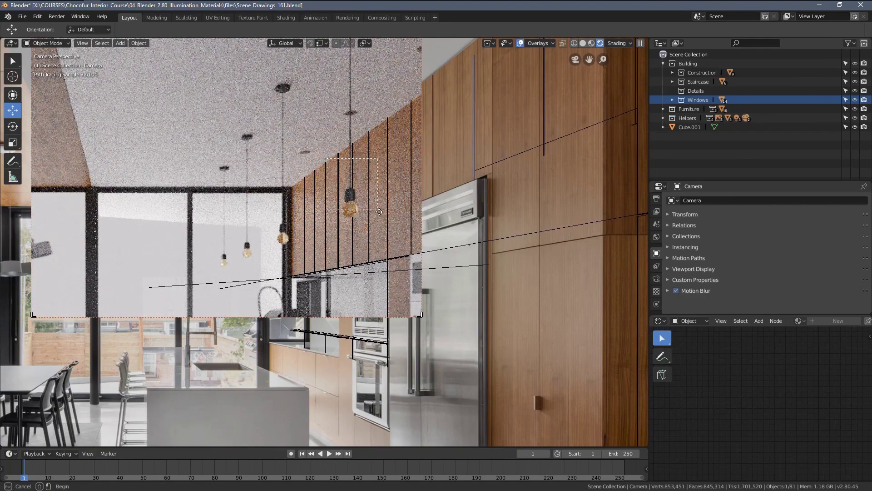
drag(379, 212, 380, 212)
scroll(380, 213, up, 3)
- Select the nearest pendant light and show the glass node of its Chocofur_Free_48_Light.002 material
click(383, 146)
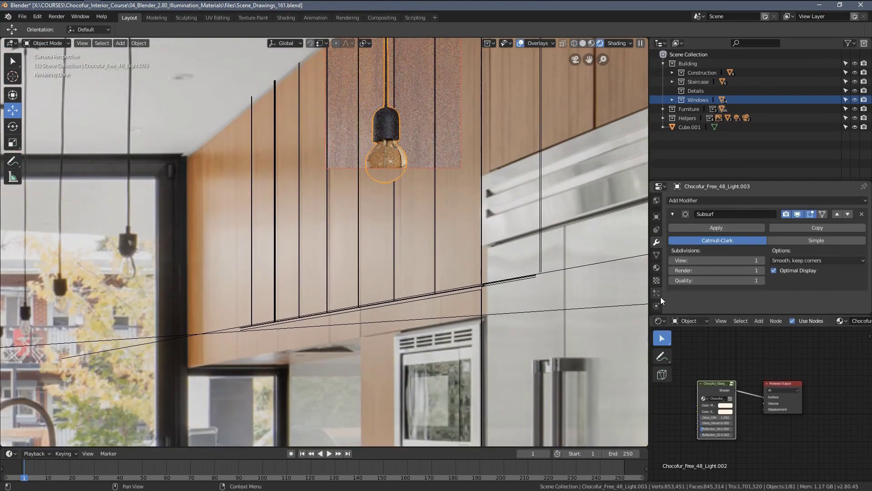
click(656, 268)
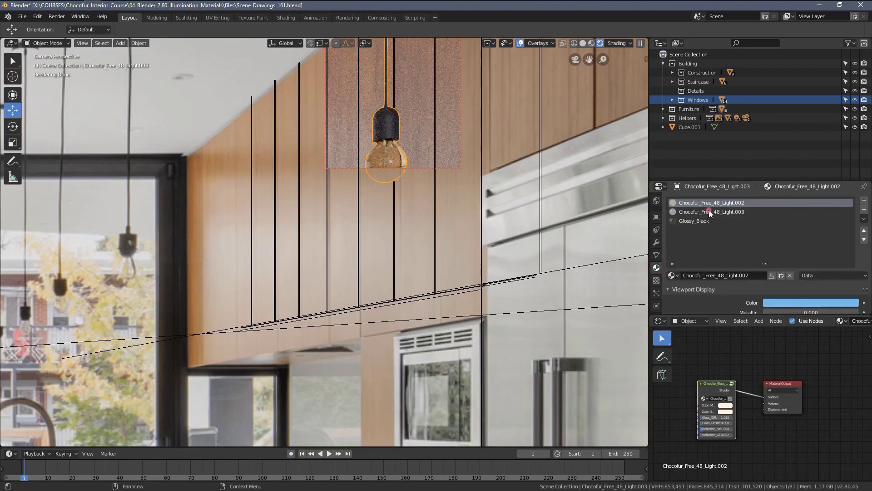
click(701, 212)
click(710, 203)
scroll(729, 376, up, 4)
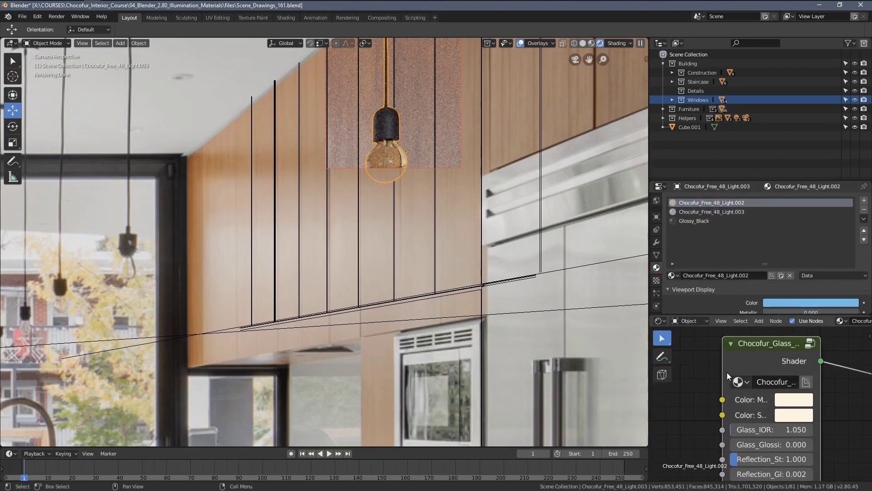
drag(724, 363, 671, 363)
middle_drag(759, 413, 756, 395)
scroll(755, 396, up, 1)
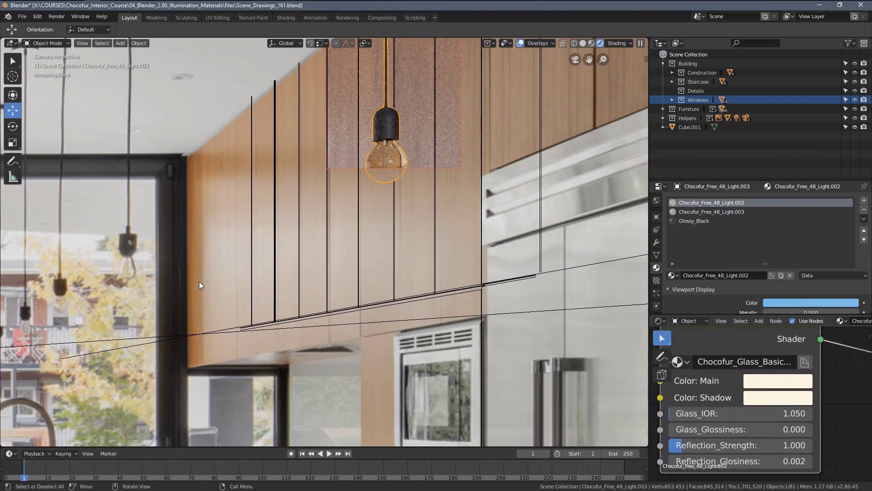
- Switch to Photos, examine how the pendant bulbs look in the reference pictures, and return to Blender
key(alt+Tab)
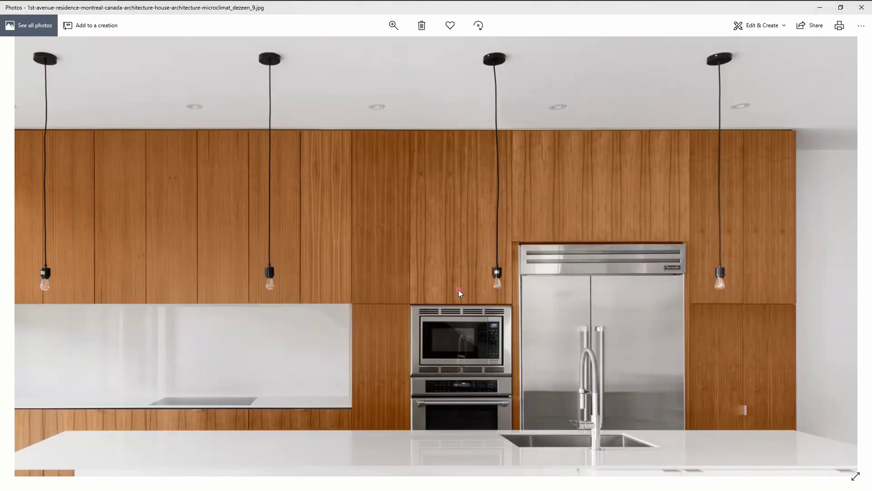
key(Right)
scroll(455, 288, down, 1)
key(Right)
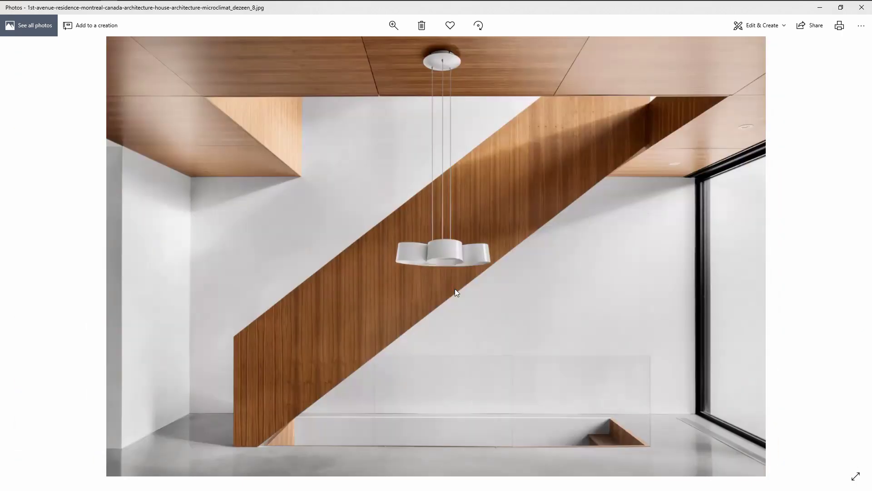
key(Right)
key(Right)
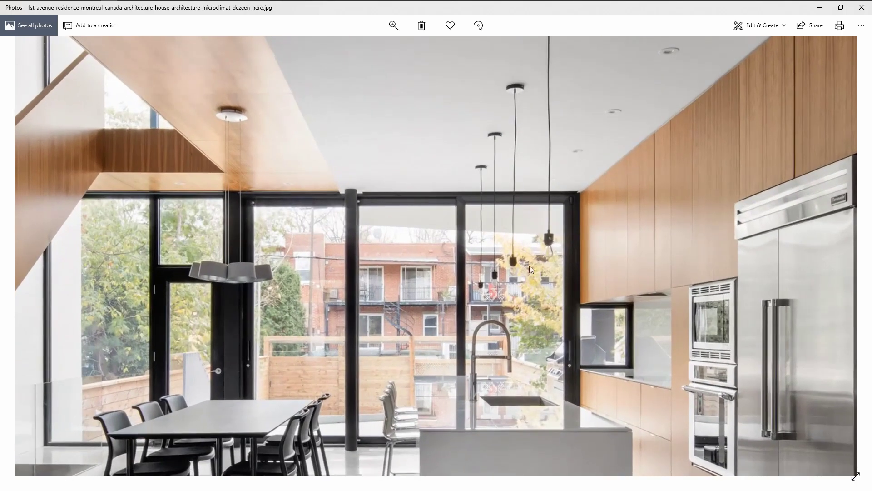
scroll(525, 257, up, 2)
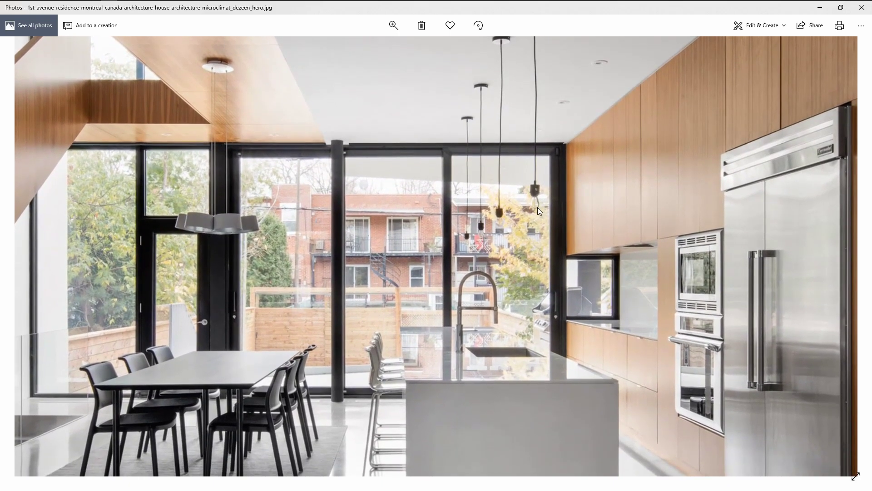
key(alt+Tab)
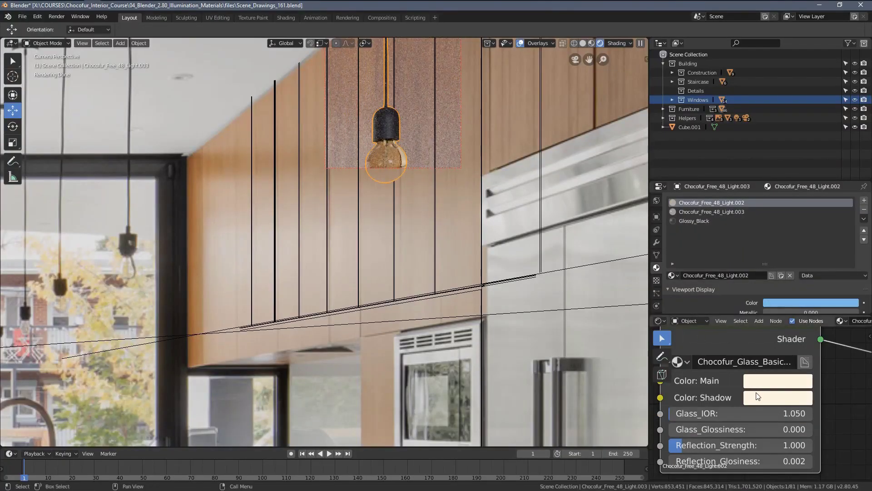
- Make the bulb glass's shadow and main colours pure white by removing their saturation
click(770, 380)
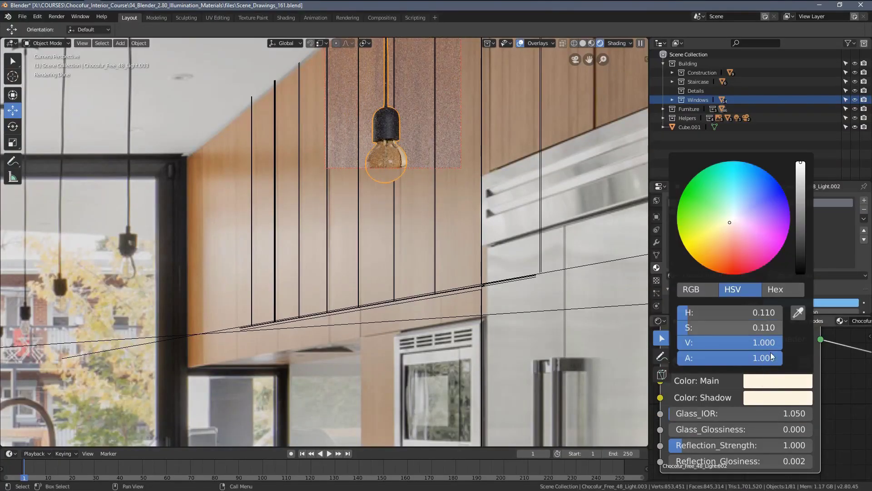
click(772, 397)
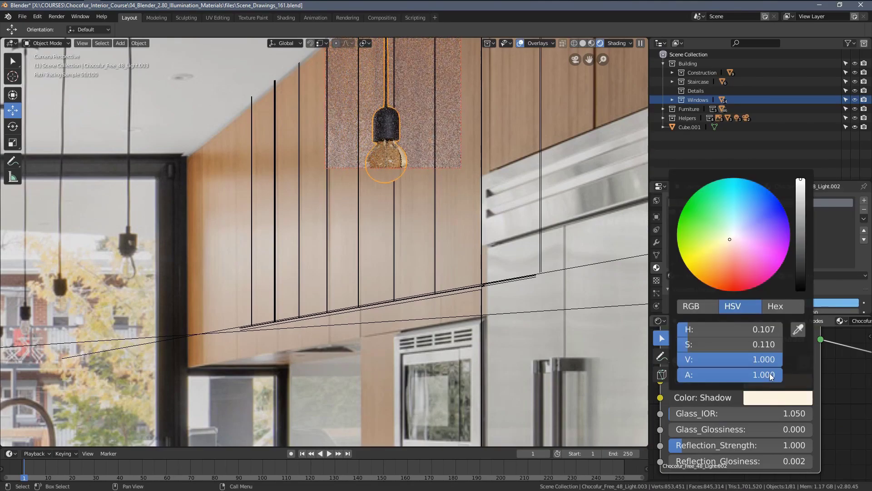
drag(738, 344, 685, 329)
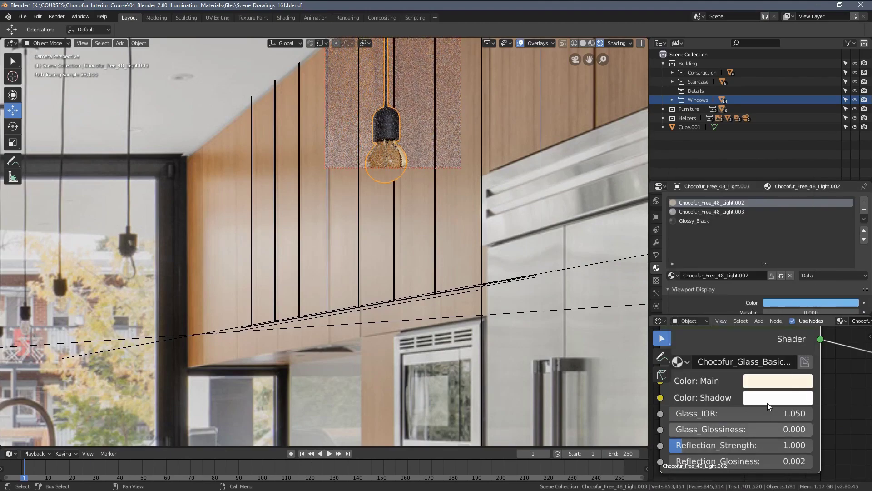
scroll(745, 397, down, 2)
click(774, 379)
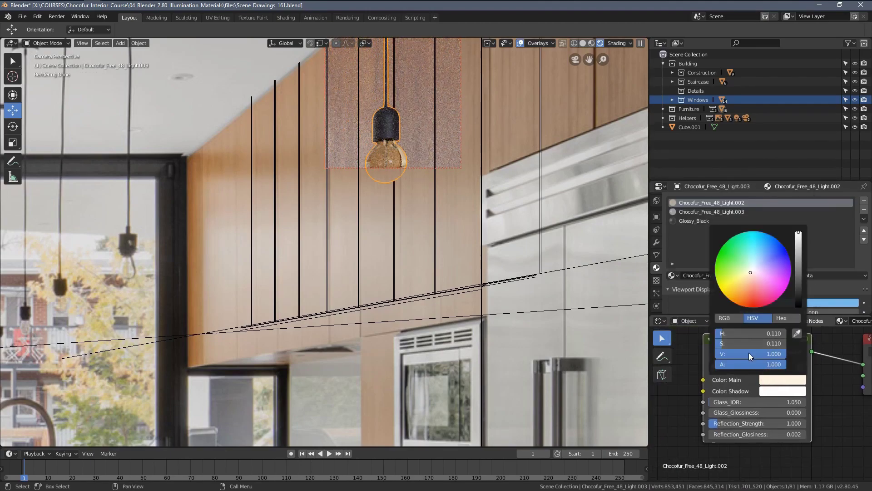
drag(751, 343, 736, 333)
- Widen the render region to cover several pendant bulbs against the window and the wood cabinets
shift+middle_drag(255, 225, 284, 246)
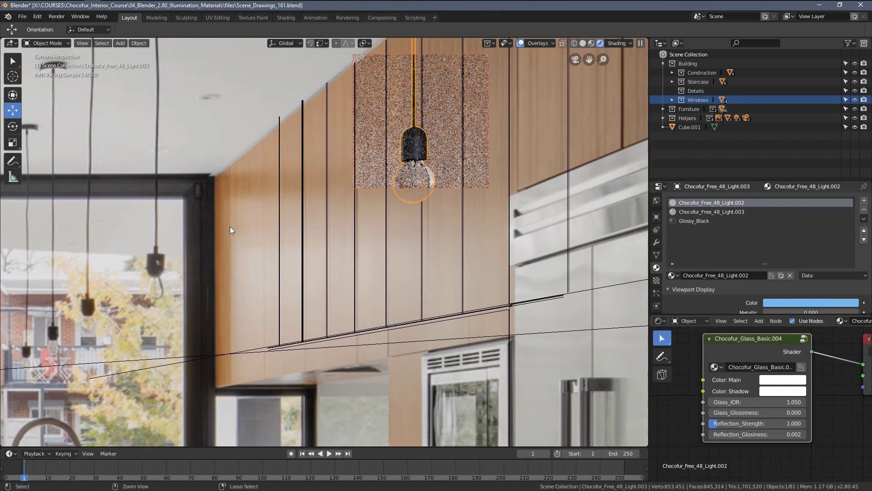
key(ctrl+b)
drag(100, 119, 474, 355)
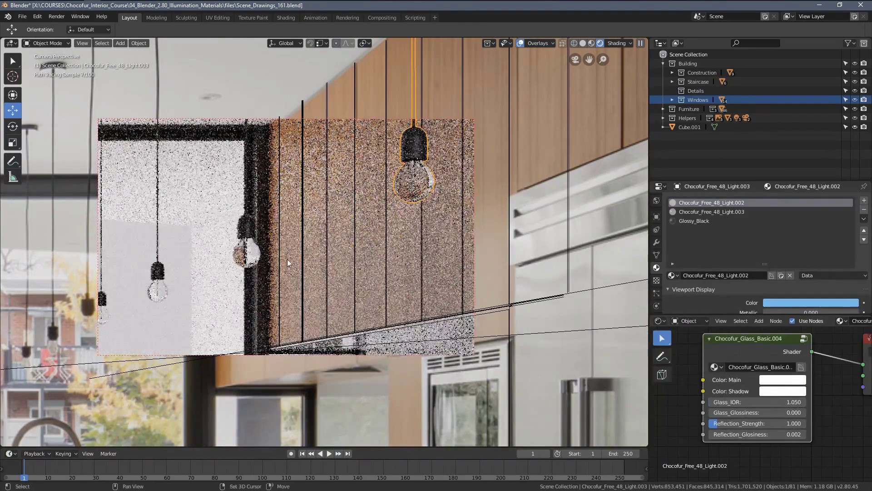
shift+middle_drag(255, 272, 358, 249)
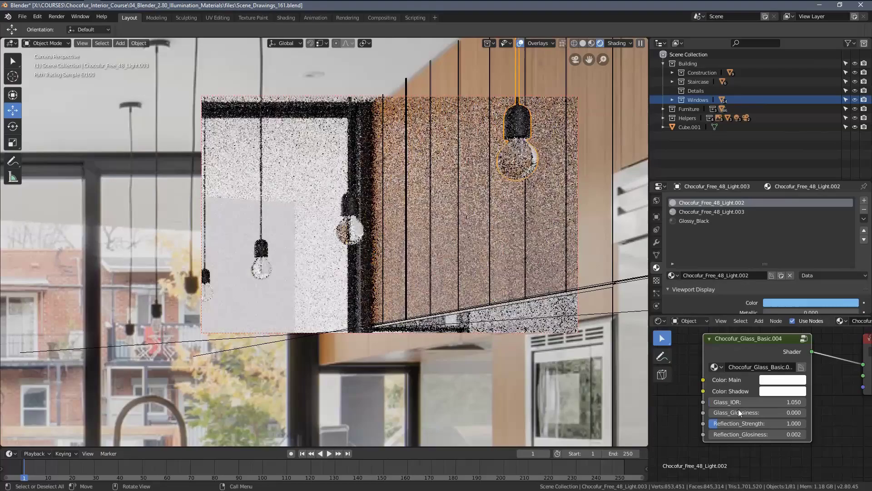
- Set the bulb material's Glass_IOR to 1 and deselect the pendant light to check the glass
scroll(757, 411, up, 4)
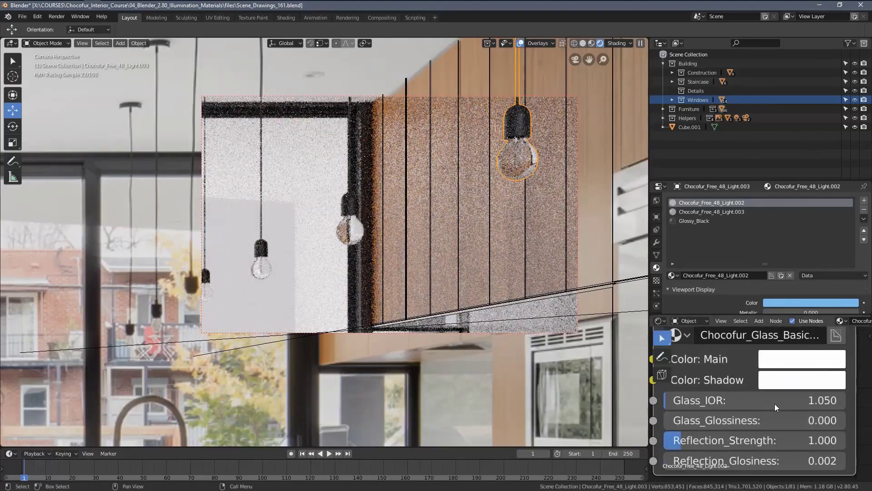
click(751, 399)
text(1)
key(Return)
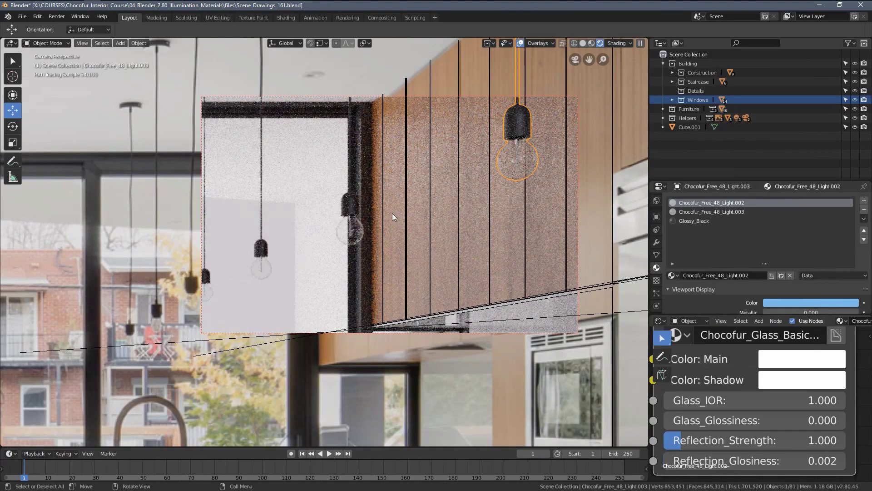
click(520, 165)
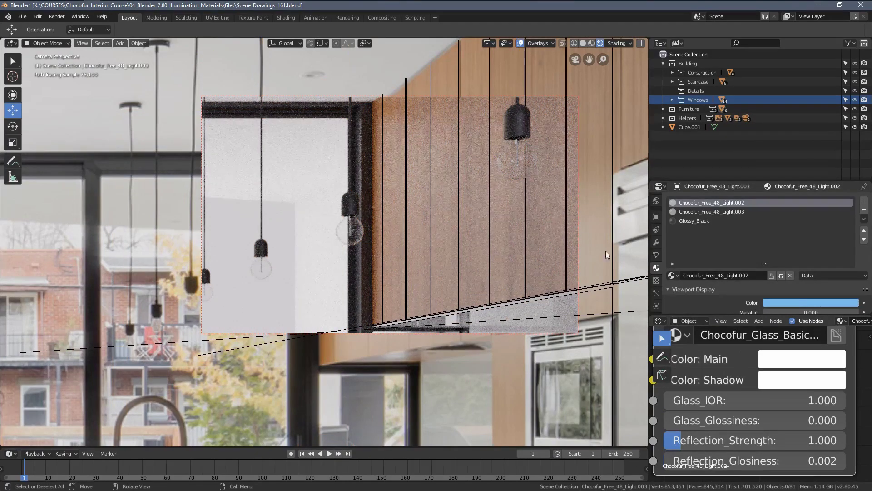
- Set the brightness value of the bulb glass's main colour to 0.95
click(779, 359)
click(760, 310)
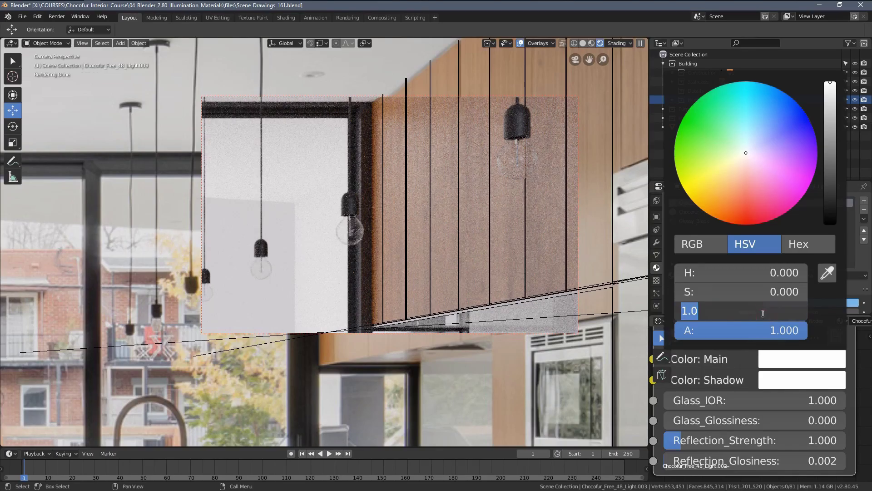
text(.95)
key(Return)
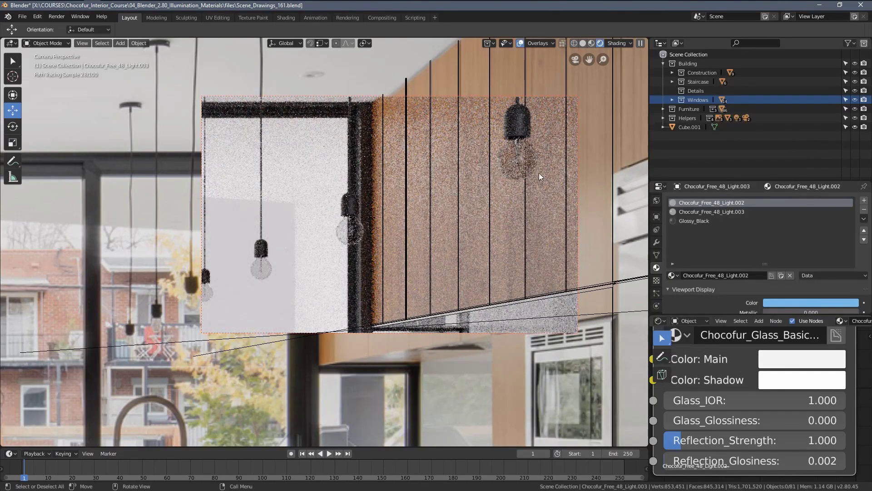
- Restrict the render region to a tight area around the single pendant bulb in front of the window
scroll(510, 162, down, 3)
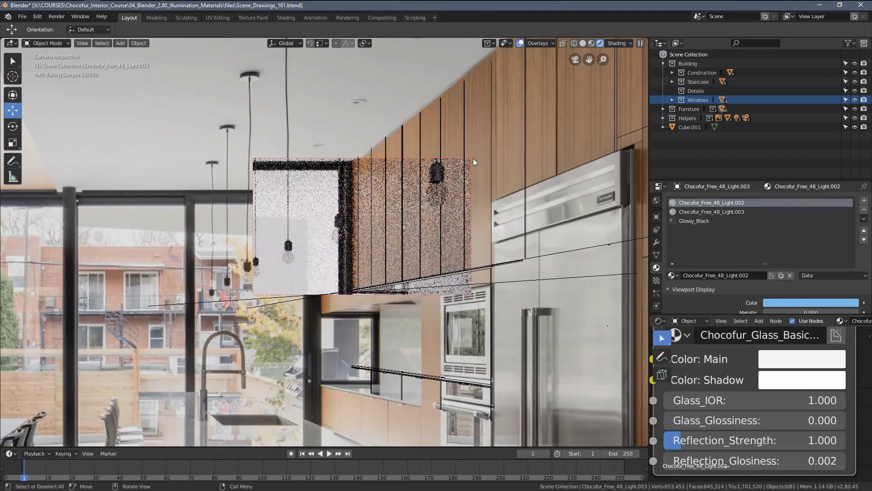
scroll(318, 245, up, 5)
key(ctrl+b)
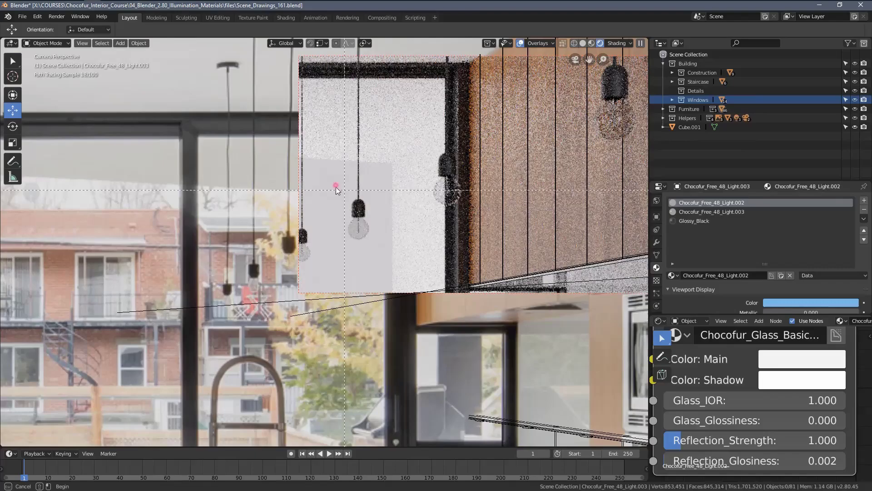
drag(335, 186, 390, 261)
- Raise the brightness value of the bulb glass's main colour to 1 and inspect the bulb up close
click(786, 359)
drag(774, 315, 808, 314)
scroll(354, 229, up, 4)
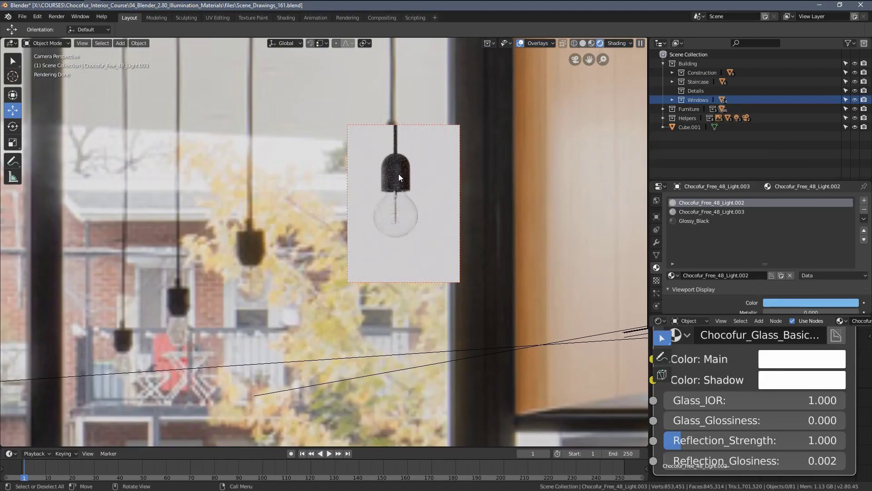
- Lower the brightness value of the bulb glass's main colour to slightly below pure white
scroll(399, 169, down, 4)
click(806, 363)
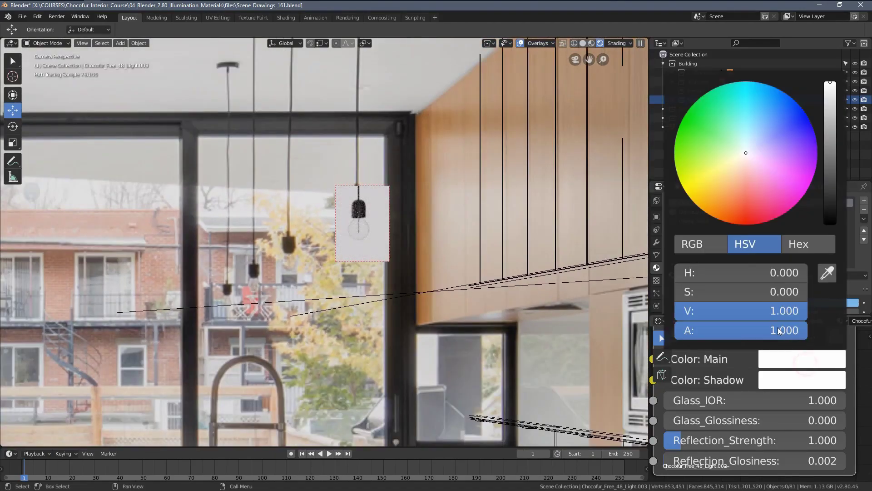
click(764, 313)
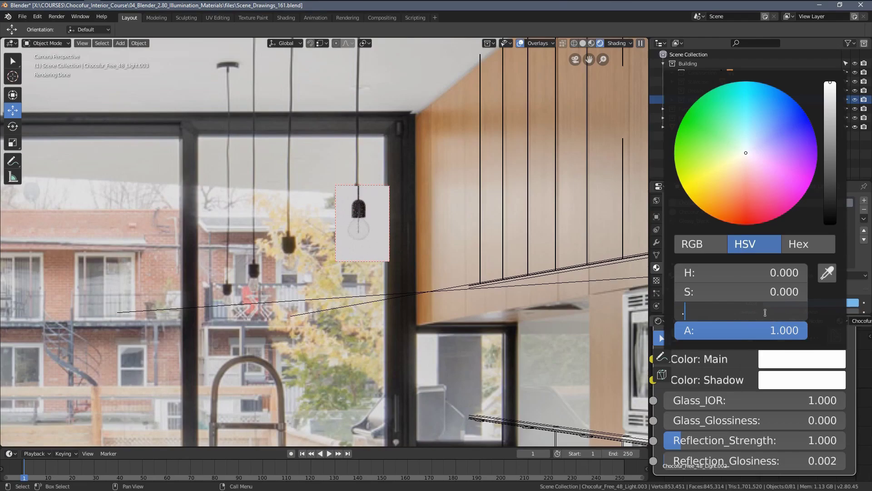
key(Return)
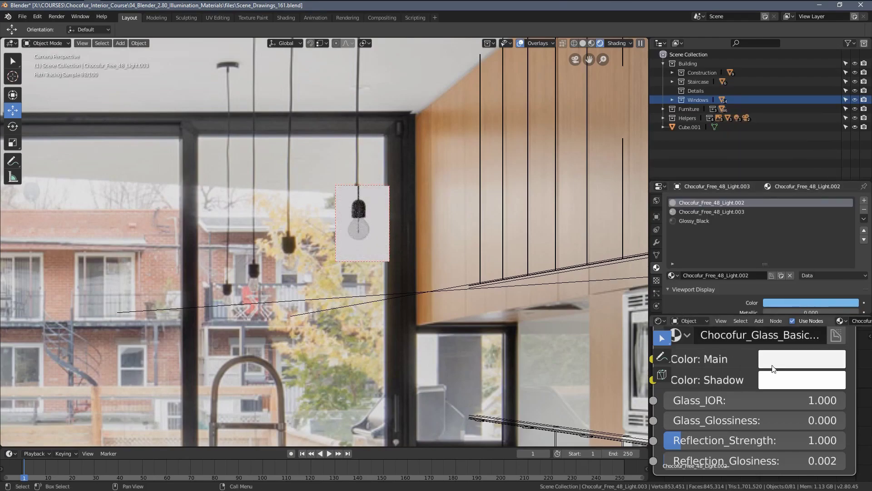
- Enlarge the render region to cover the pendant lights, the window and the upper wood cabinets
scroll(312, 197, down, 4)
key(ctrl+b)
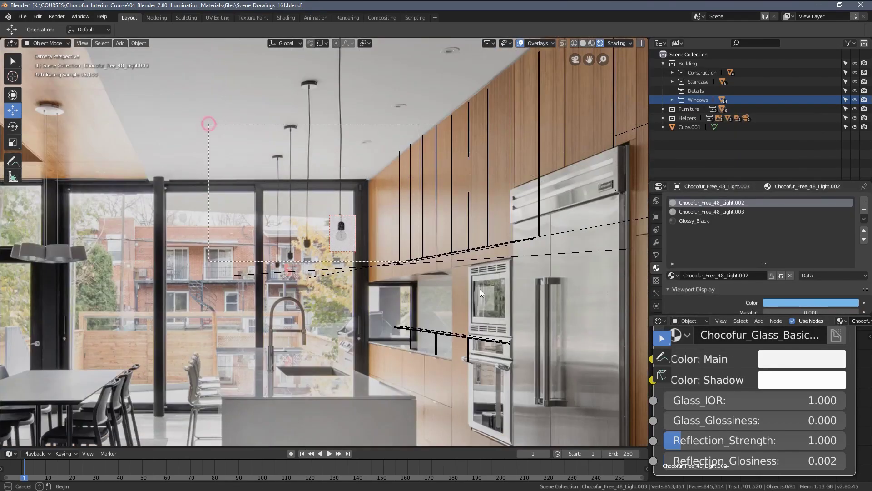
drag(209, 125, 529, 331)
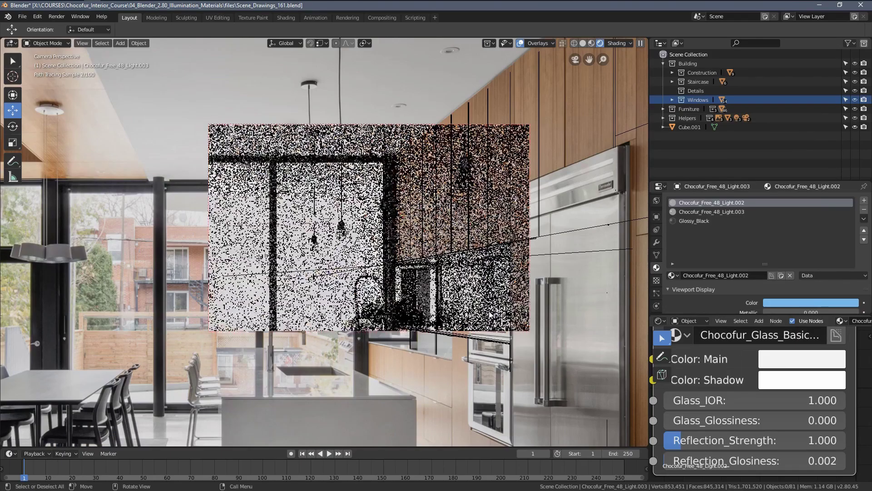
scroll(457, 304, down, 2)
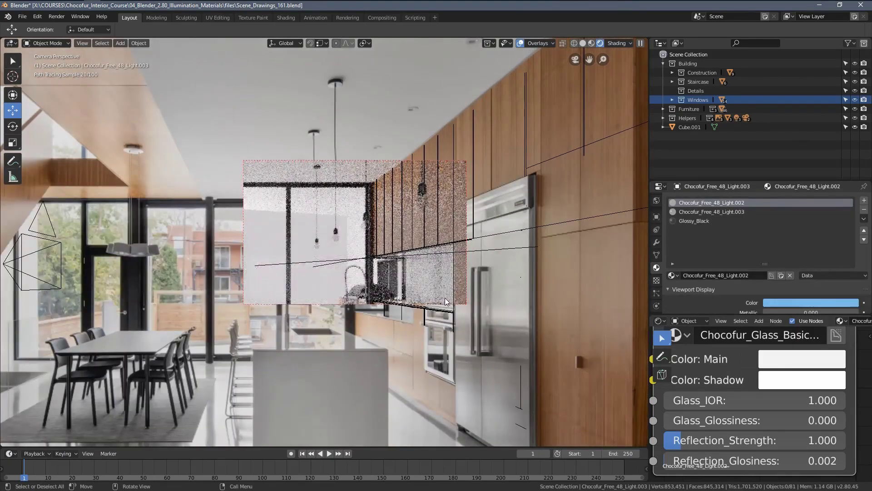
- Expand the render region until it covers the entire camera frame, including the staircase and dining area
scroll(445, 298, down, 1)
shift+middle_drag(396, 312, 415, 287)
scroll(415, 287, down, 1)
key(ctrl+b)
drag(112, 108, 531, 429)
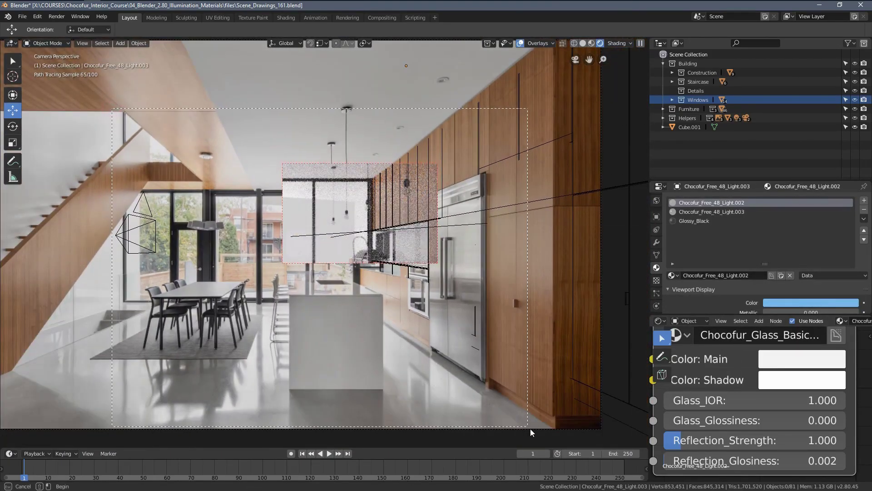
scroll(292, 237, down, 1)
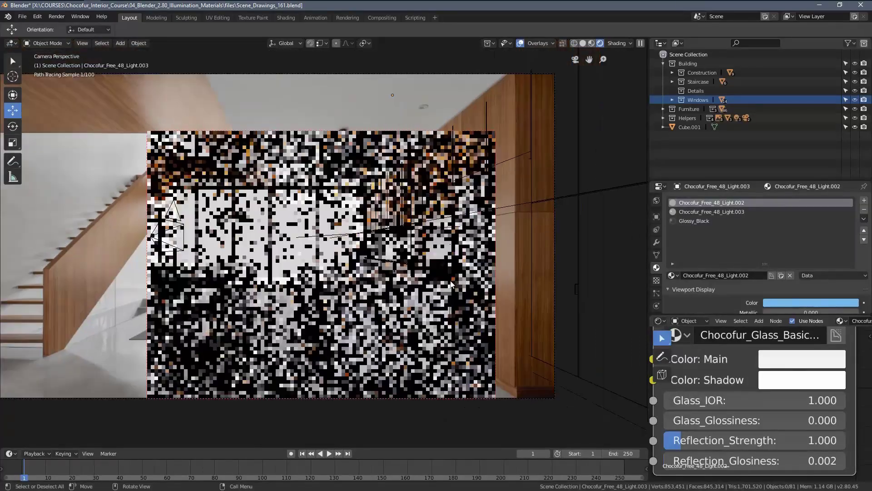
key(ctrl+b)
mouse_move(86, 107)
mouse_down()
mouse_move(403, 334)
mouse_move(577, 417)
mouse_up()
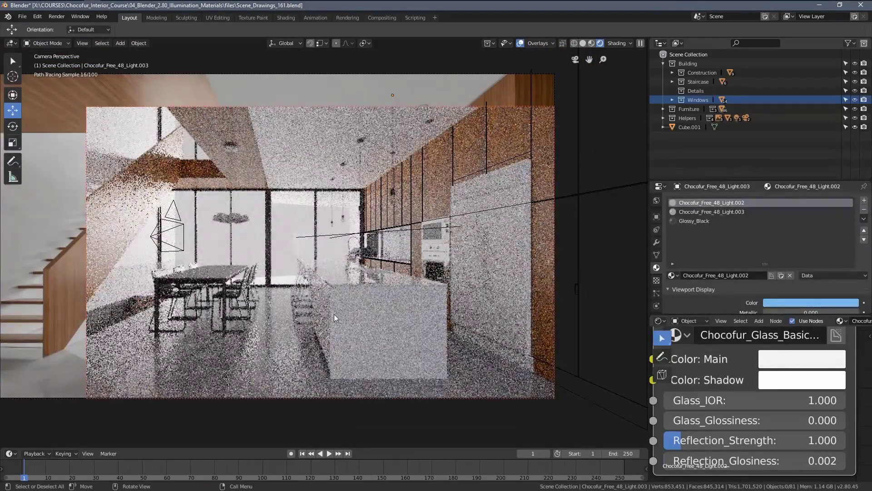
scroll(232, 241, down, 1)
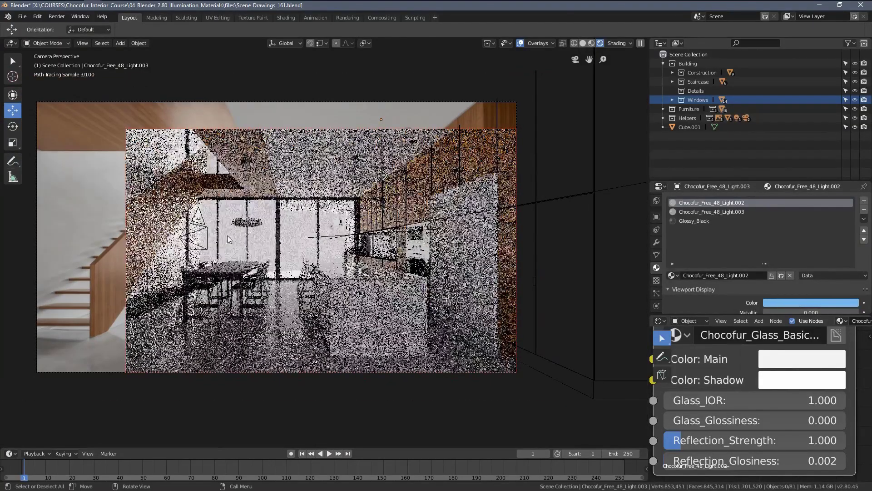
key(ctrl+b)
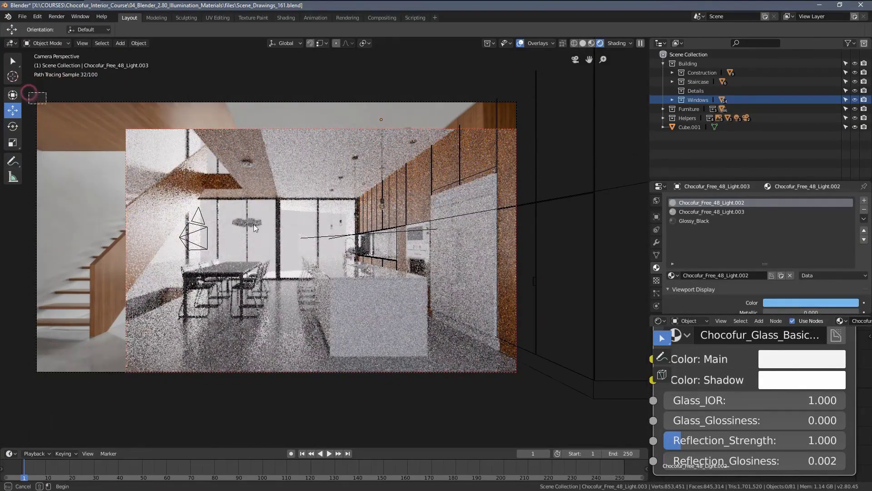
mouse_move(34, 97)
mouse_down()
mouse_move(545, 387)
mouse_move(535, 385)
mouse_up()
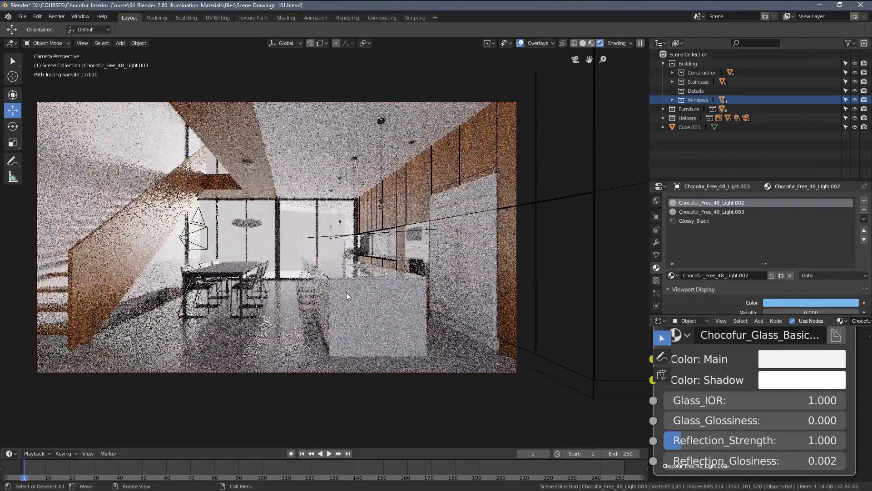